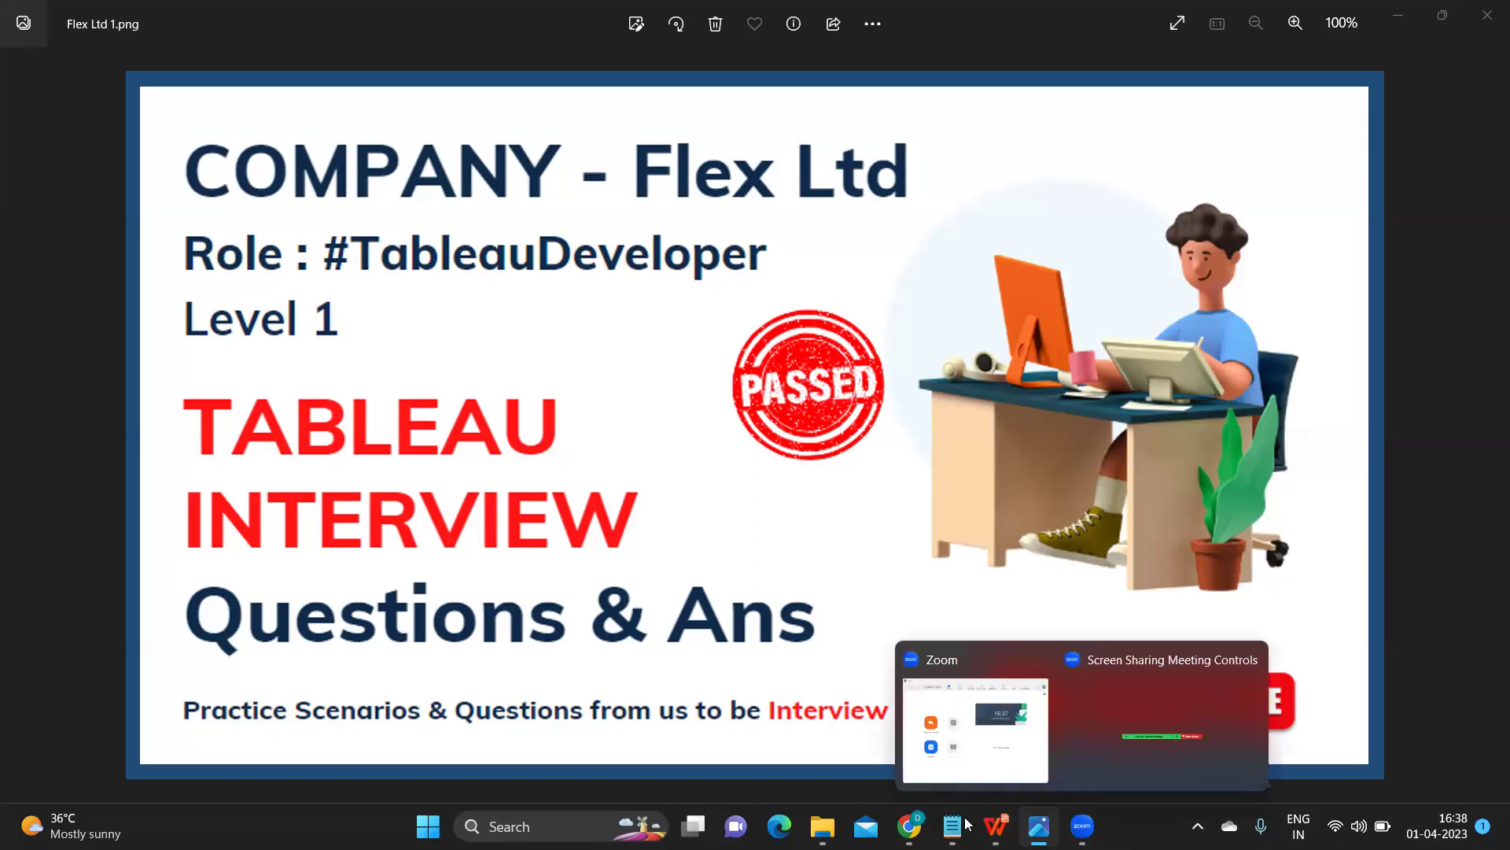
Step: Switch from the Photos title image to the Notepad list of Flex Ltd interview questions
{"action": "left_click", "coordinate": [953, 775]}
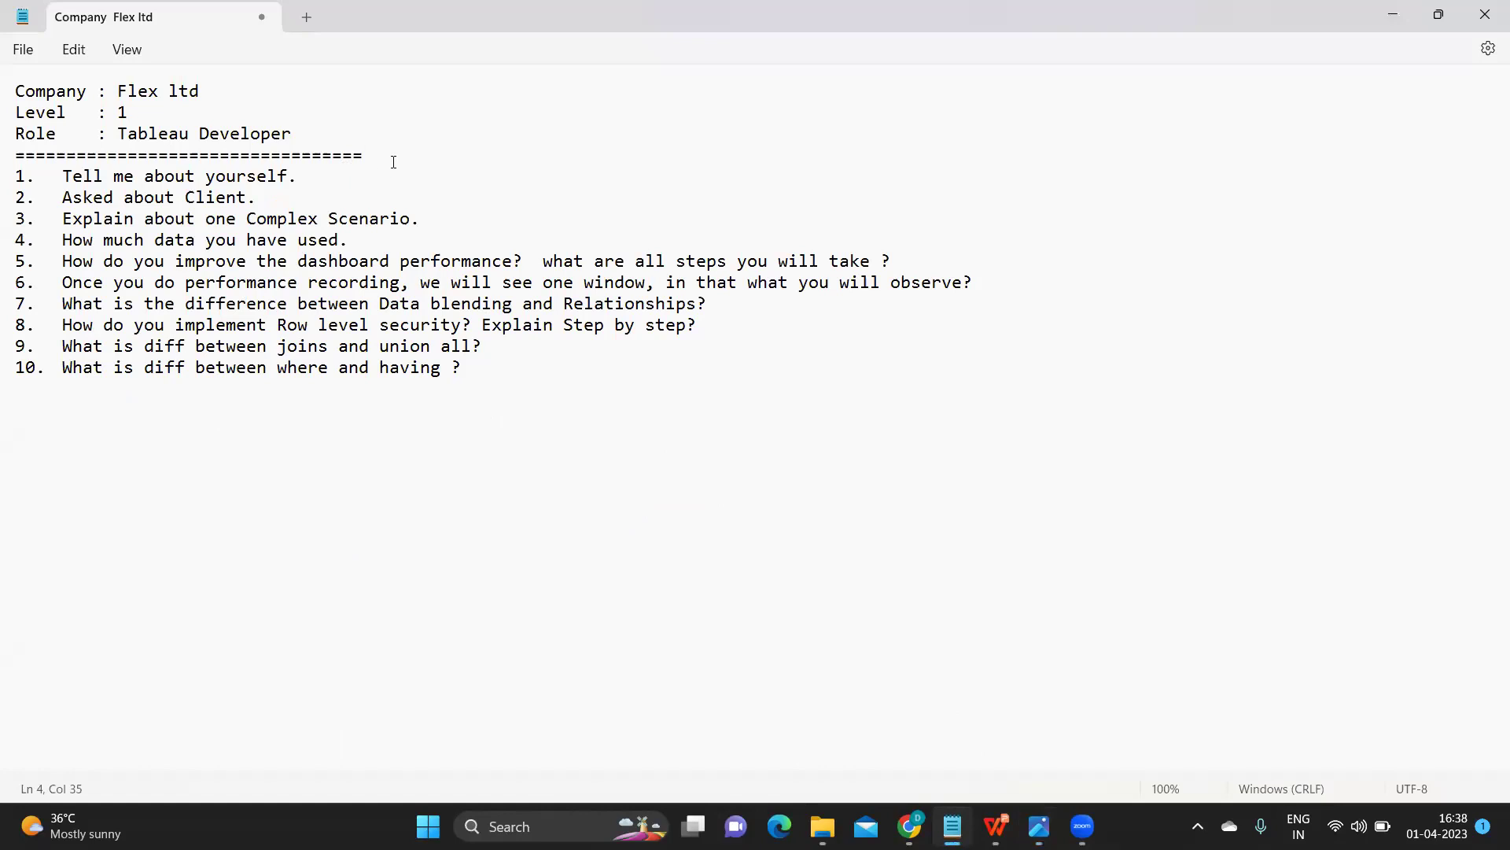
Step: Add the note '==> His experience (3-5)' on a new line under question 1
{"action": "left_click", "coordinate": [316, 173]}
{"action": "key", "text": "Return"}
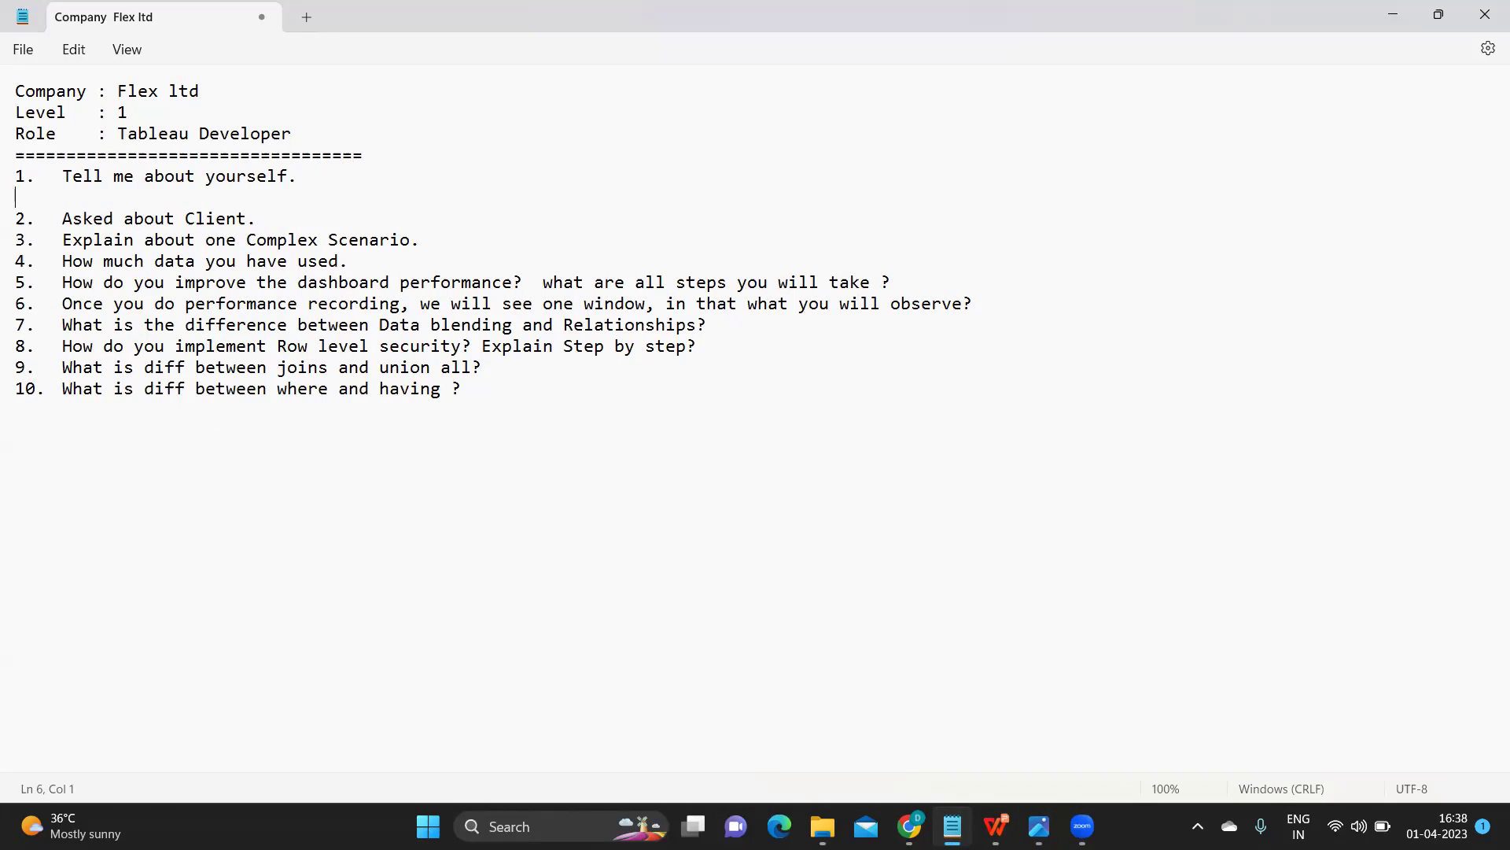
{"action": "type", "text": "==>"}
{"action": "left_click", "coordinate": [319, 170]}
{"action": "left_click", "coordinate": [135, 195]}
{"action": "type", "text": "His experience "}
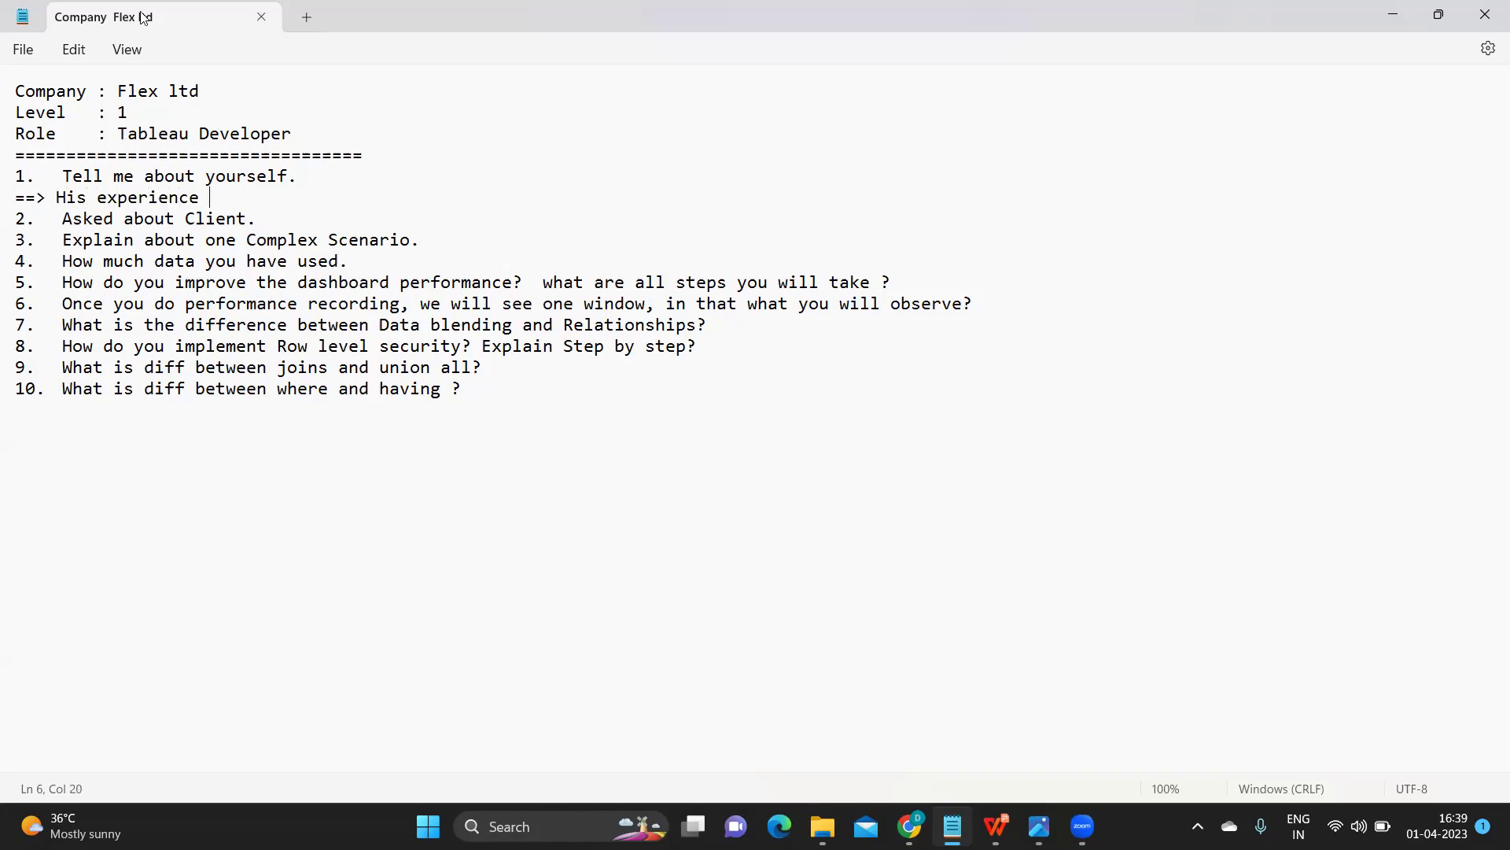
{"action": "type", "text": "(3-5)"}
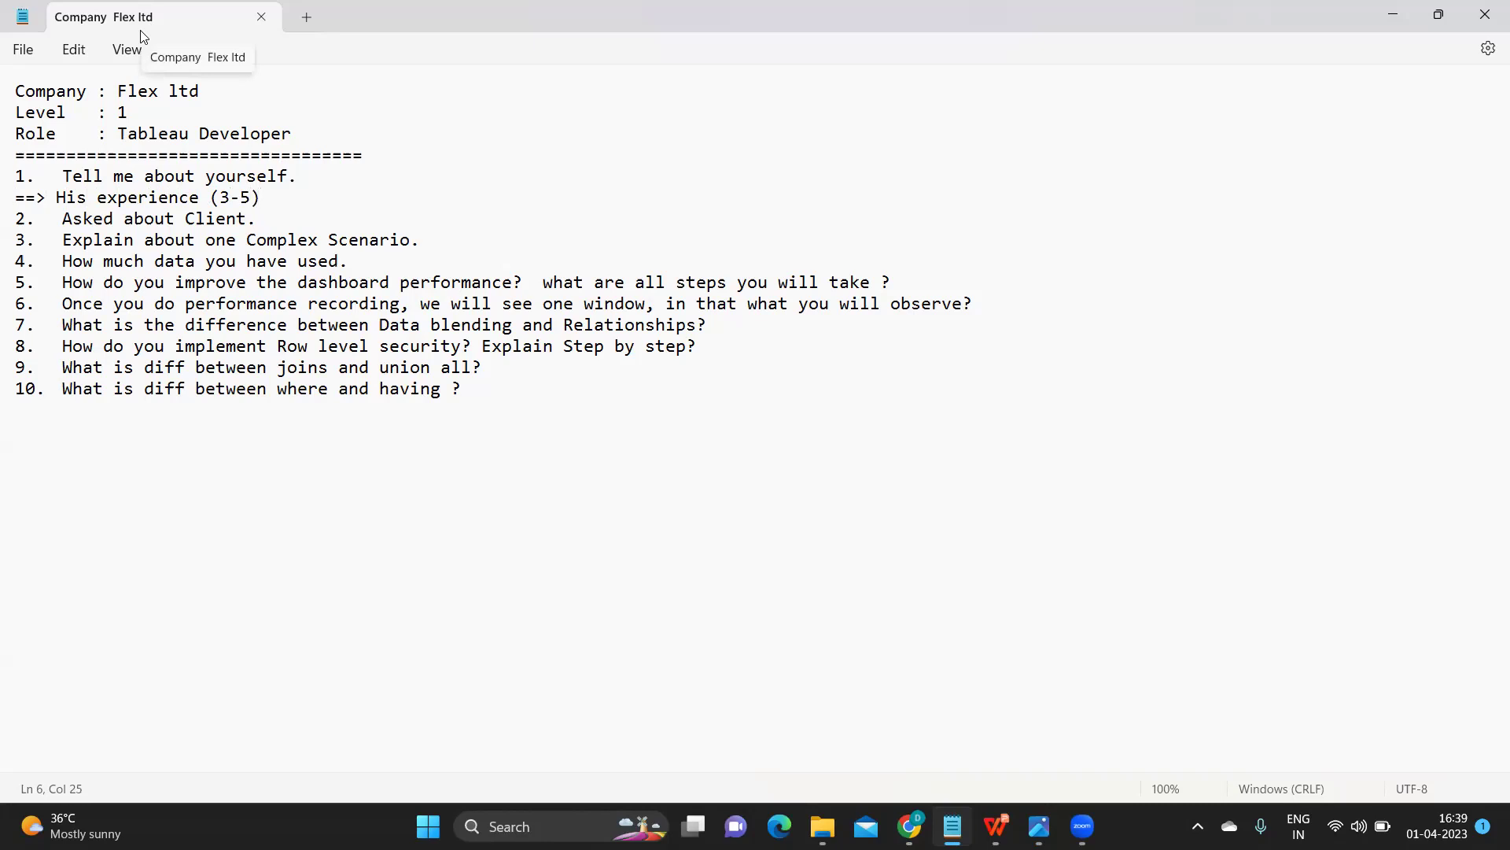
Step: Add a second '=>' note on his client-interaction exposure, project role and reports developed
{"action": "key", "text": "Return"}
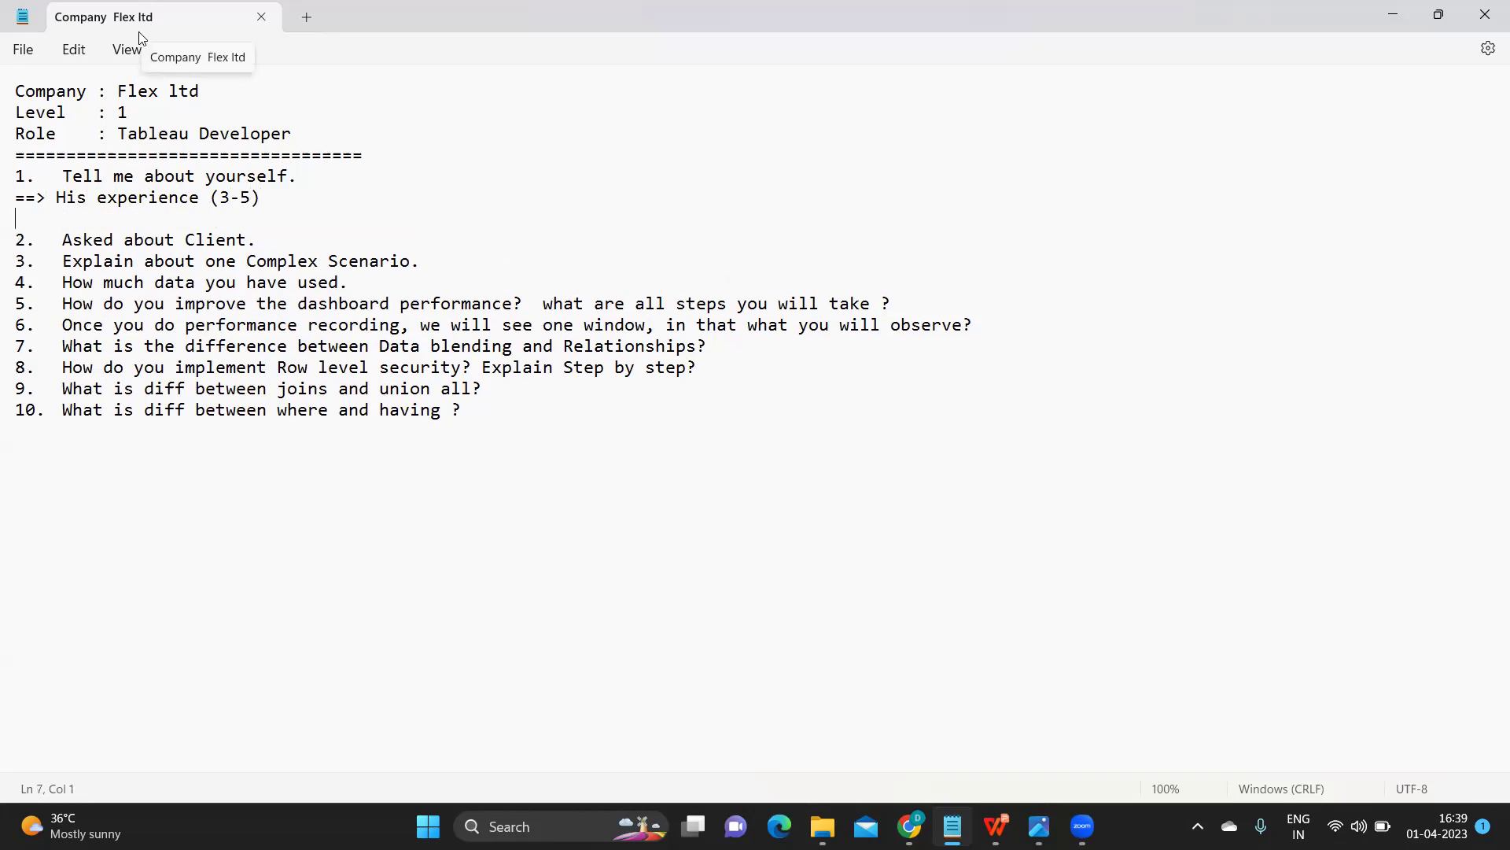
{"action": "type", "text": "=> His exposure on the worko"}
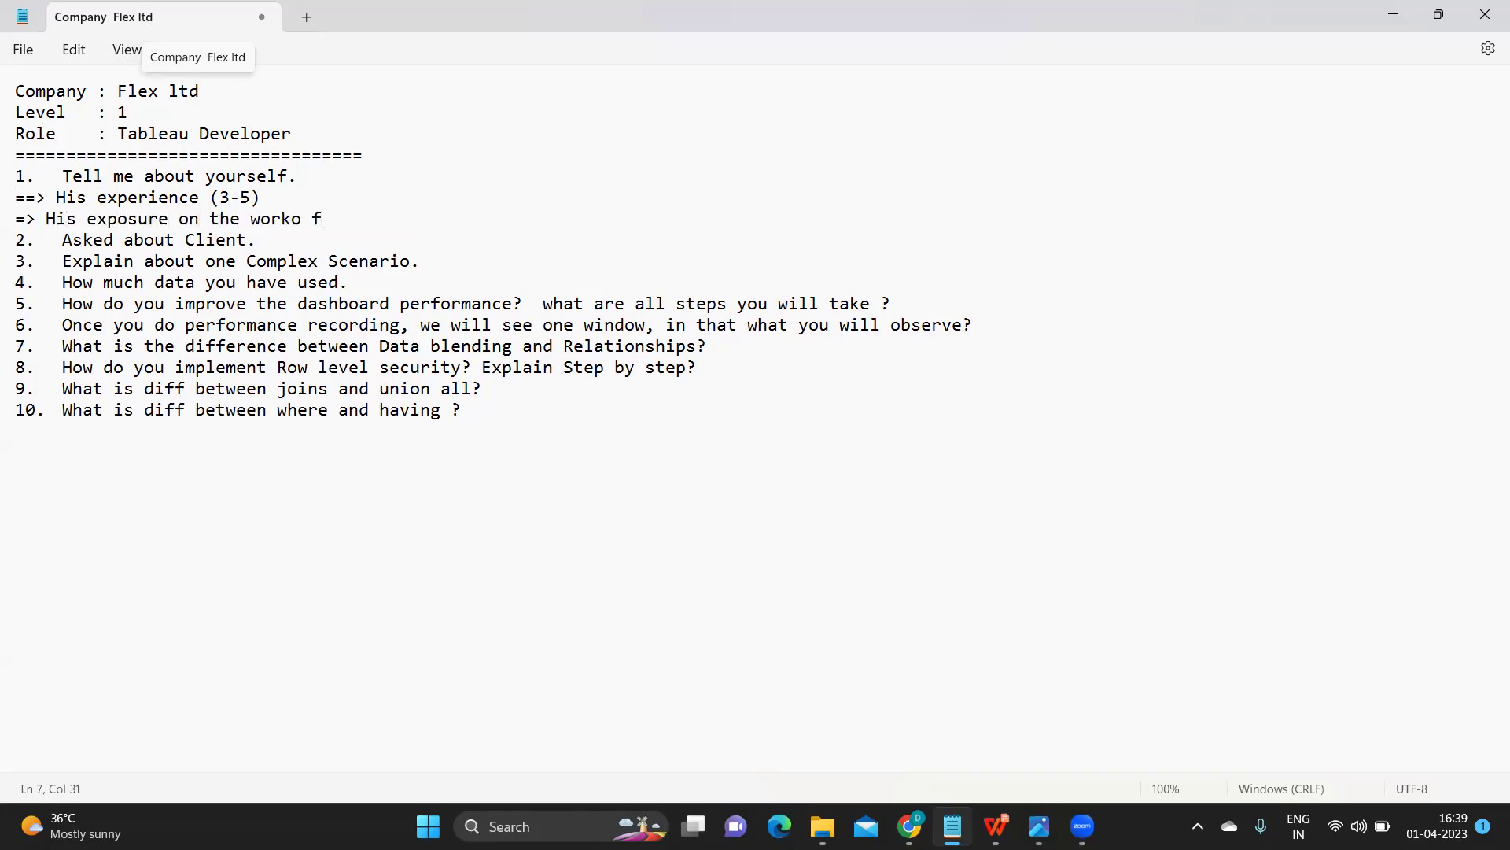
{"action": "key", "text": "BackSpace"}
{"action": "type", "text": "front on the client"}
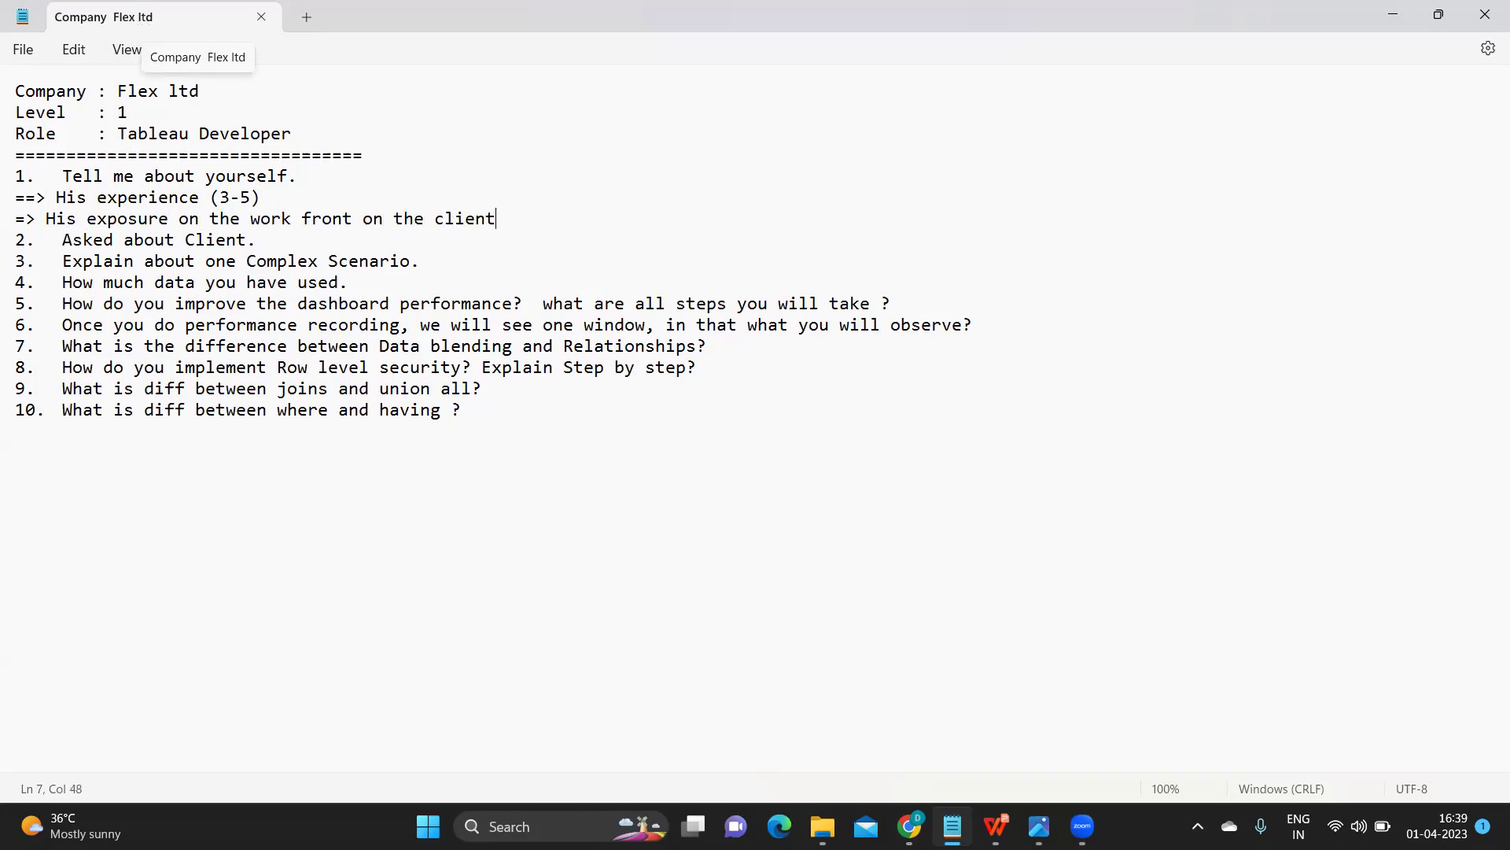
{"action": "type", "text": " interaction,"}
{"action": "type", "text": " the"}
{"action": "key", "text": "BackSpace"}
{"action": "key", "text": "BackSpace"}
{"action": "key", "text": "BackSpace"}
{"action": "type", "text": "how the project, "}
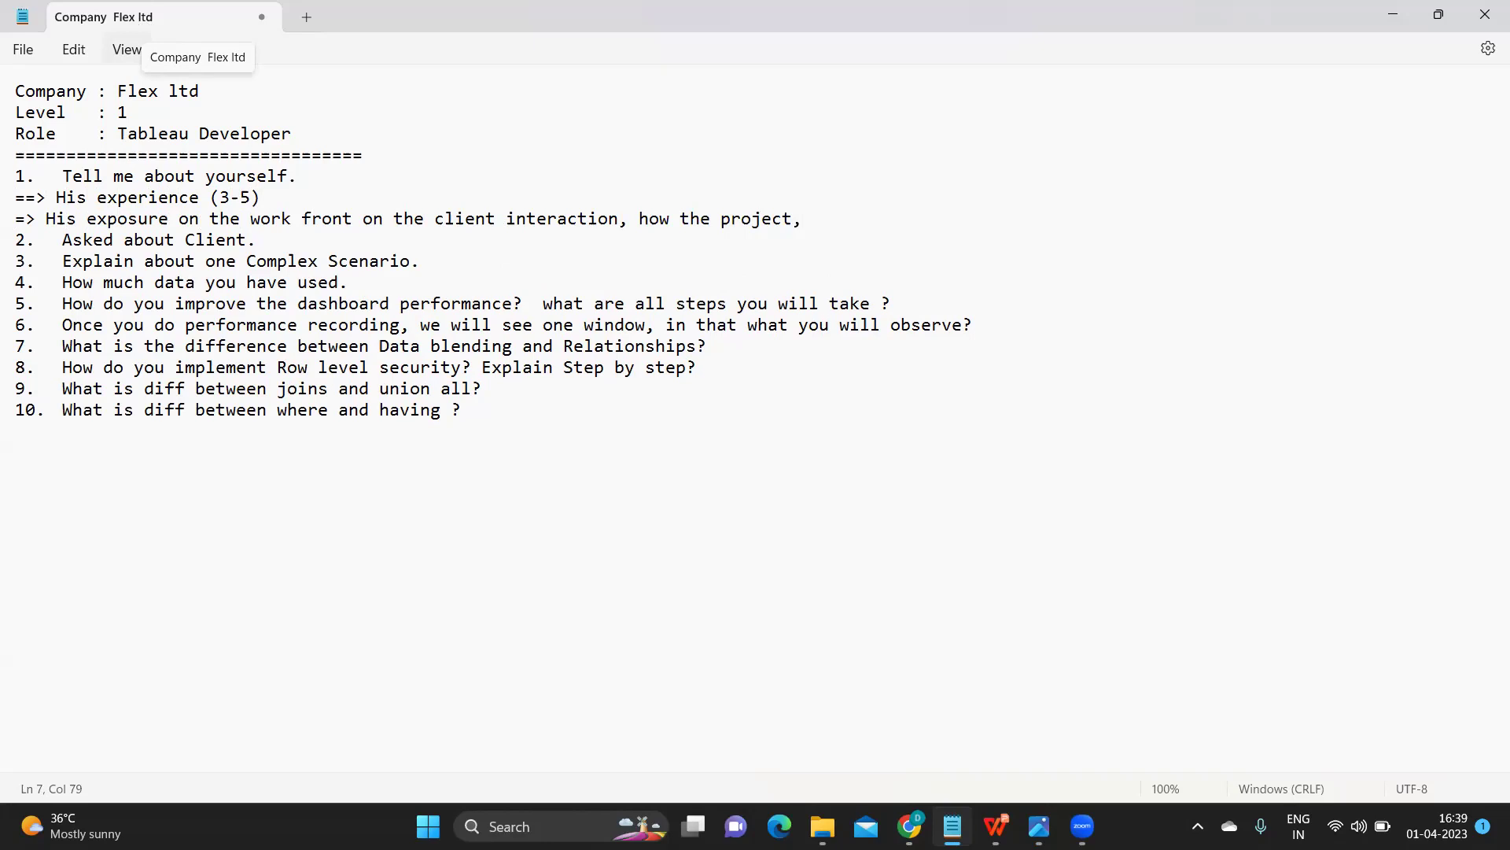
{"action": "type", "text": "what was his role and "}
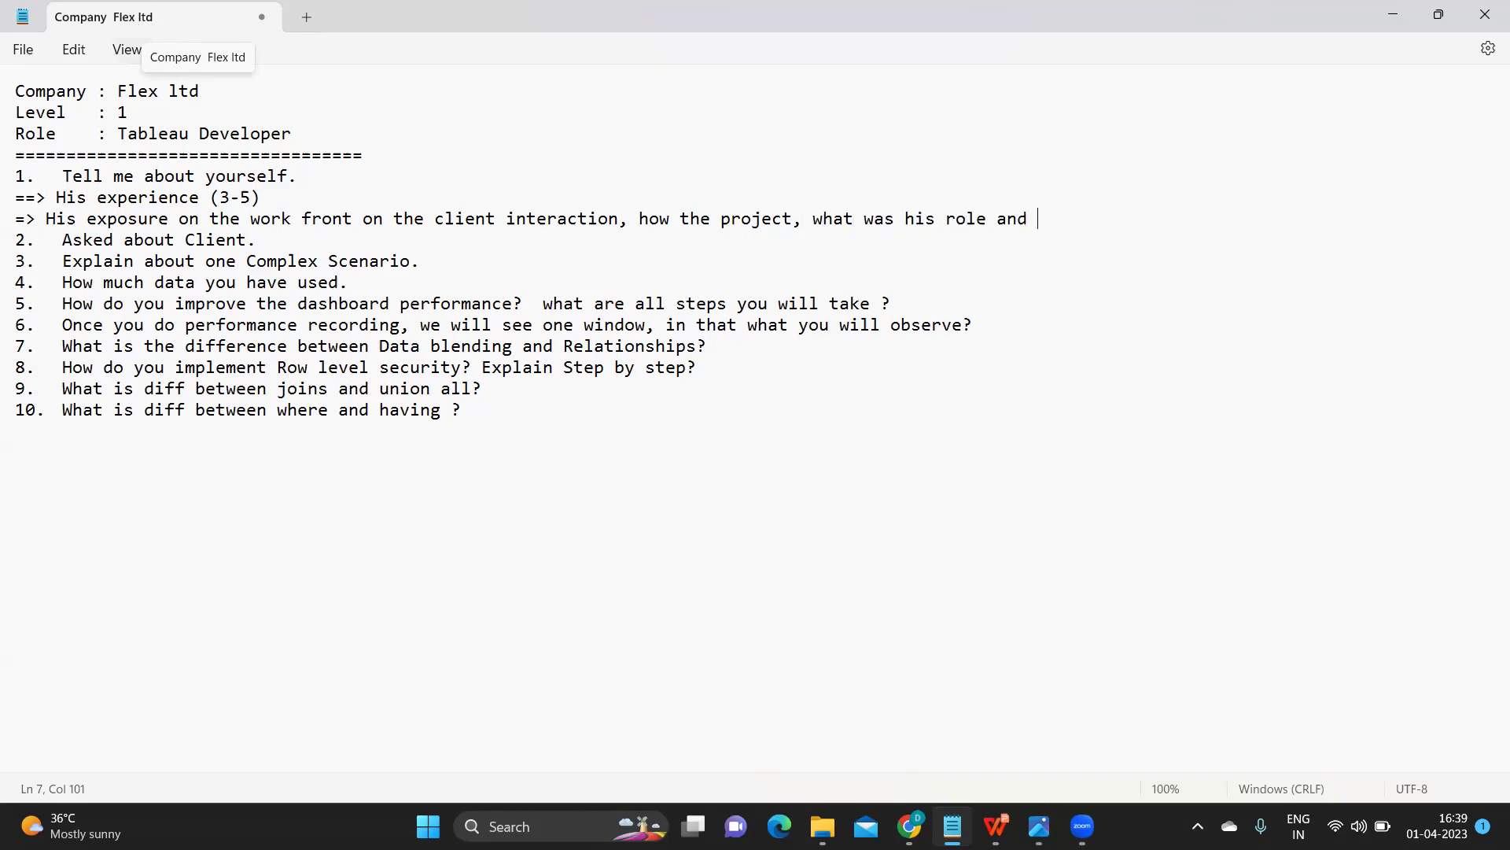
{"action": "type", "text": "how many rep"}
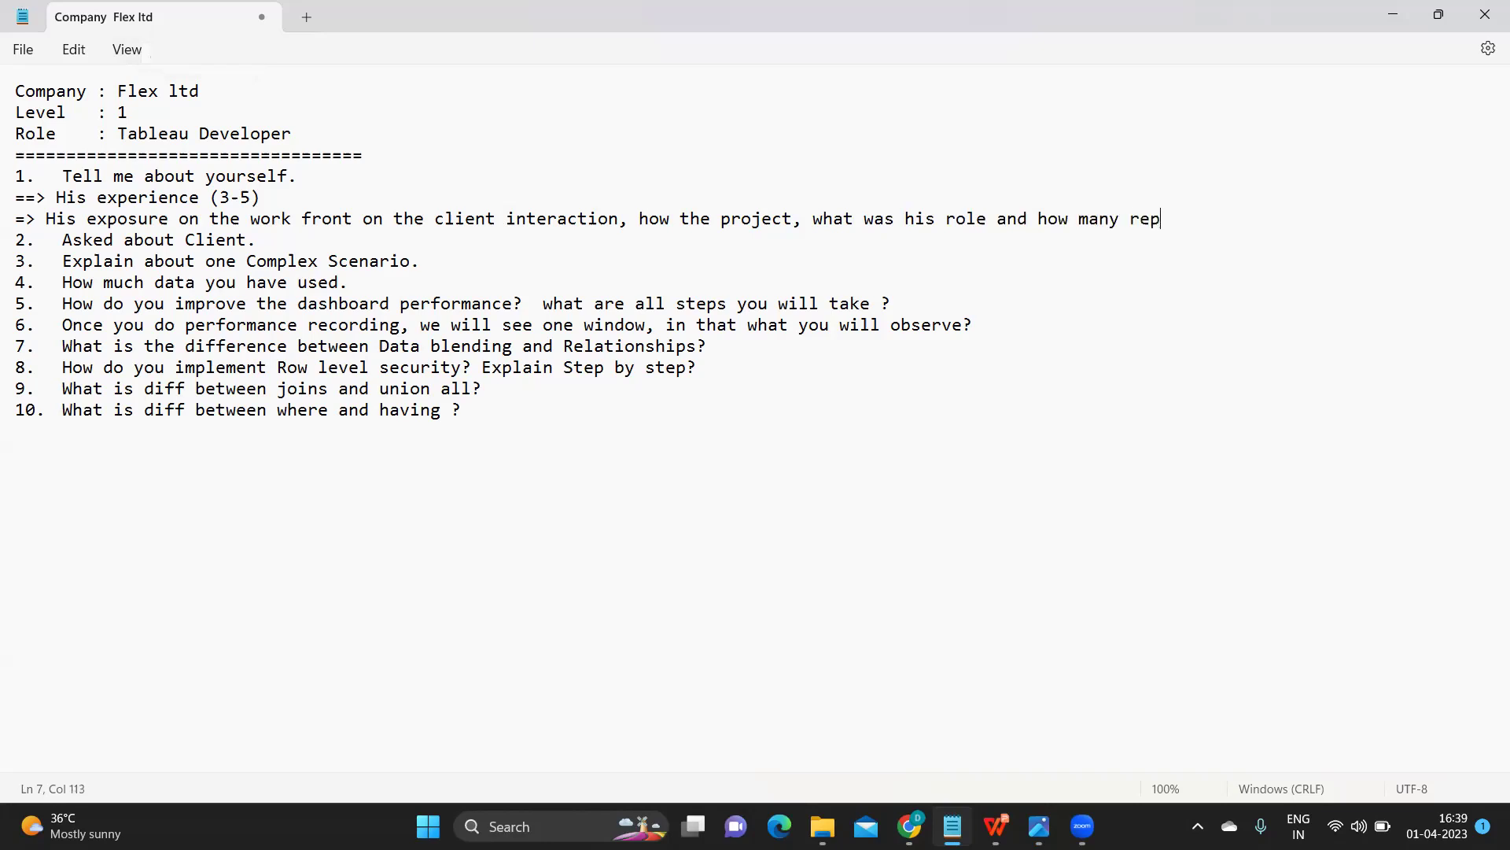
{"action": "type", "text": "orts did he develop"}
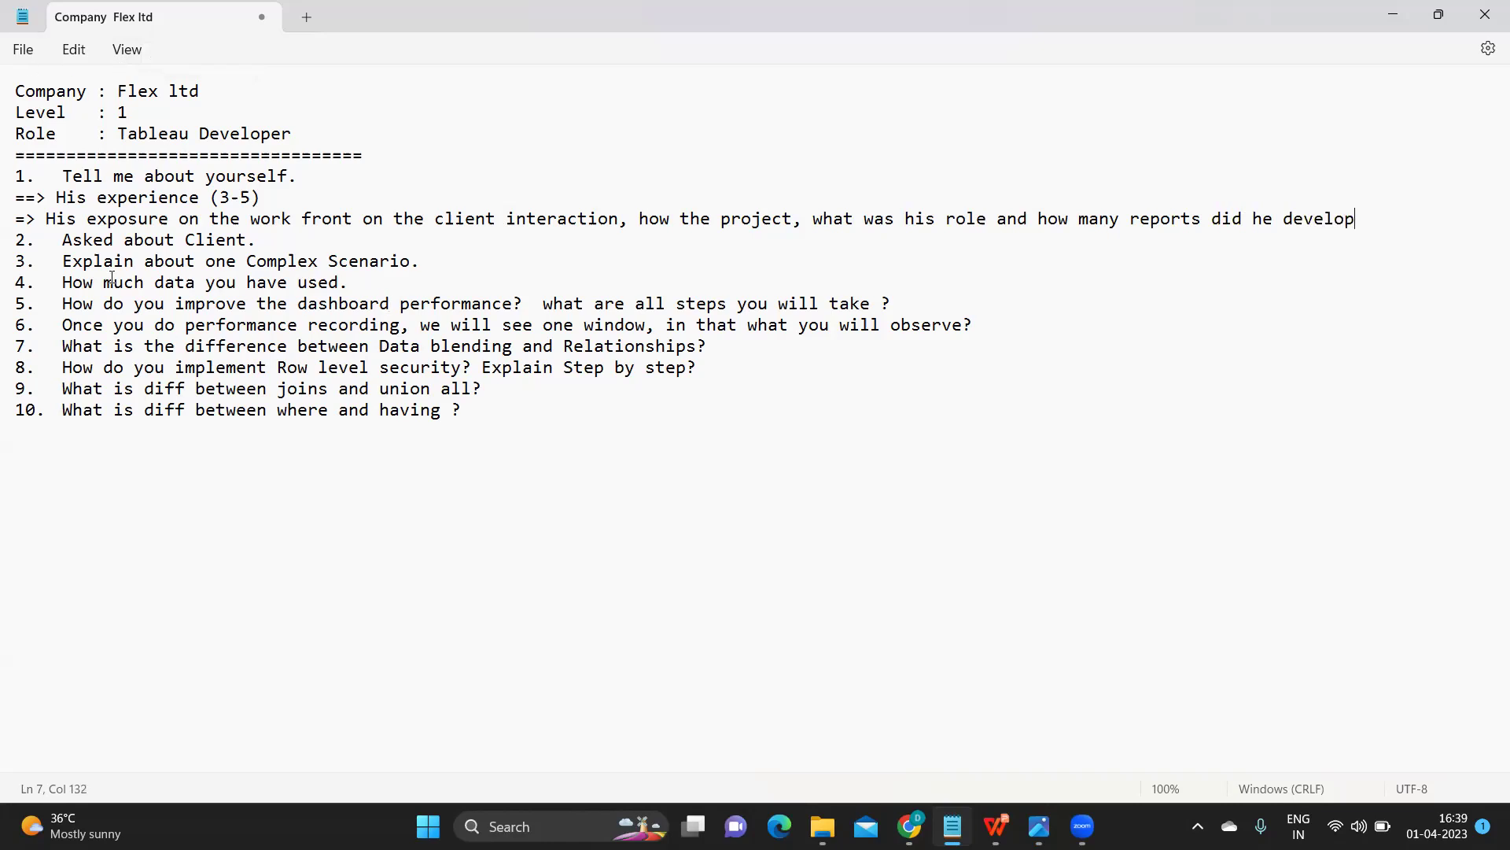
Step: Start a '=>' note under question 2 about the project's object, the client and the work planned
{"action": "triple_click", "coordinate": [170, 238]}
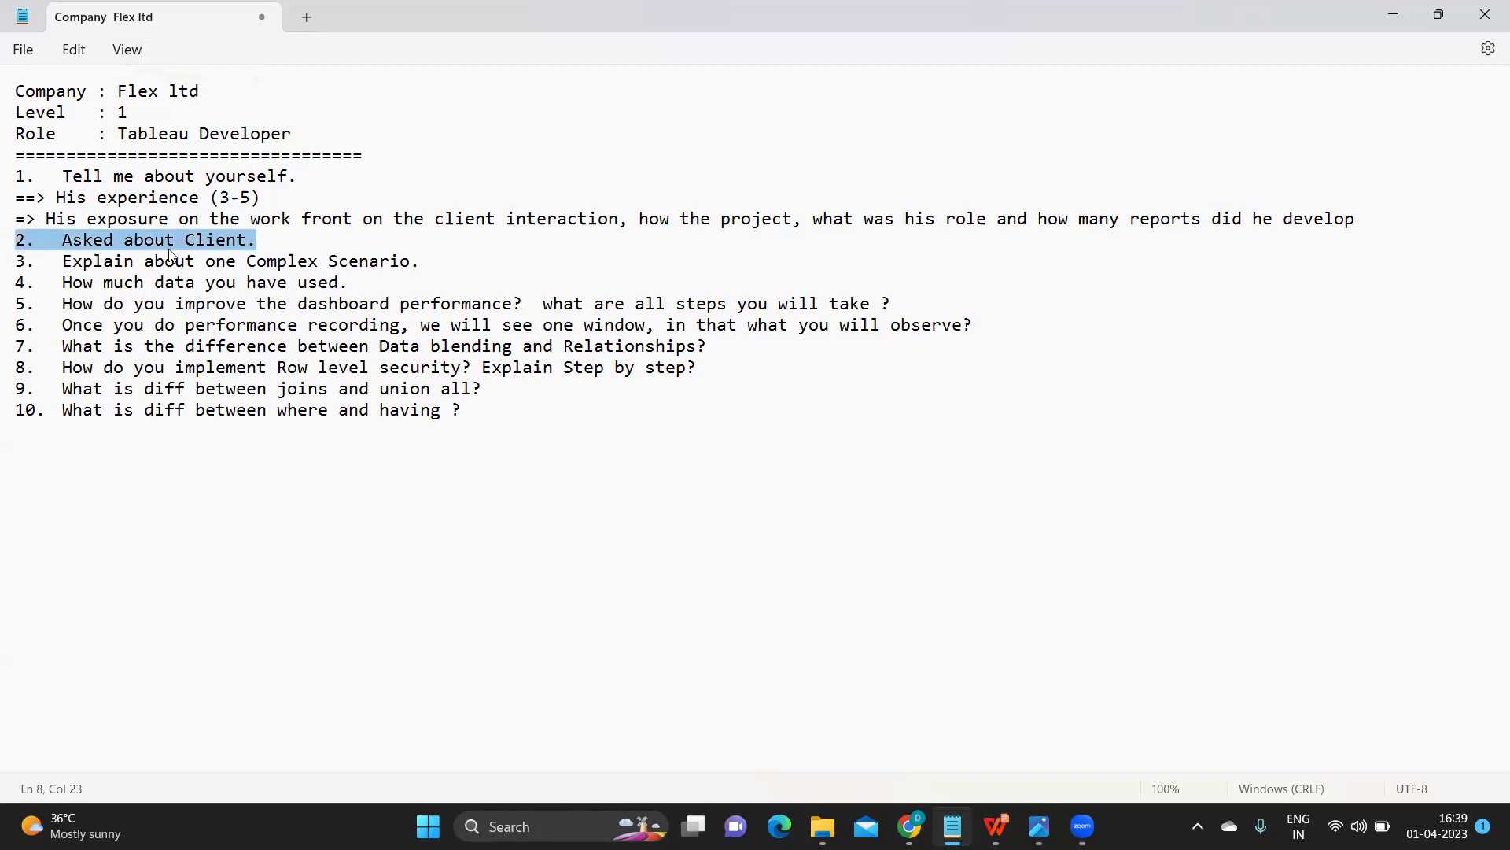
{"action": "left_click", "coordinate": [172, 236]}
{"action": "left_click", "coordinate": [294, 239]}
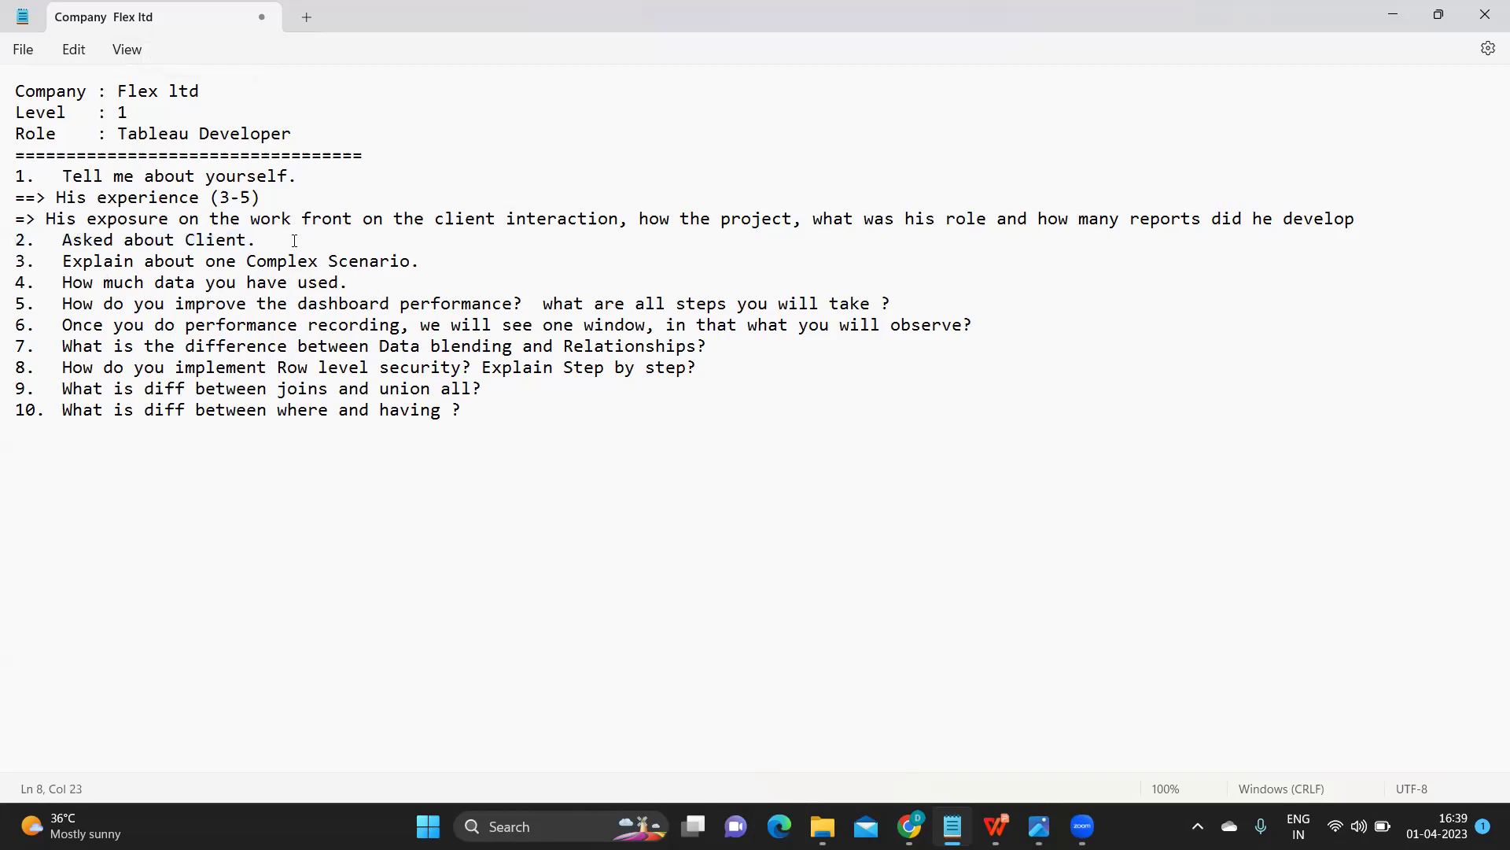
{"action": "key", "text": "Return"}
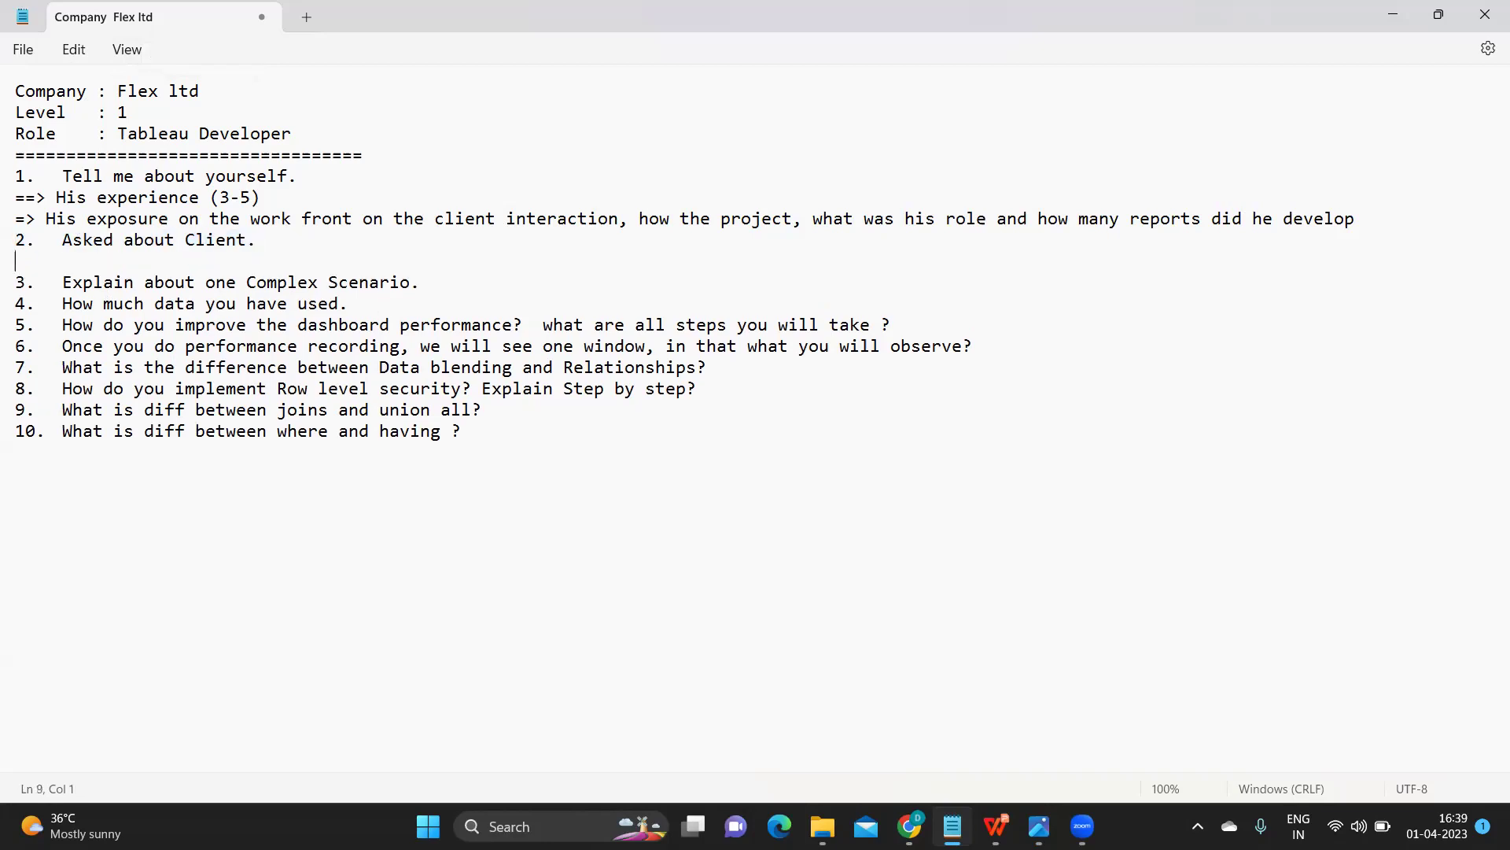
{"action": "type", "text": "=>"}
{"action": "left_click_drag", "start_coordinate": [63, 240], "coordinate": [258, 247]}
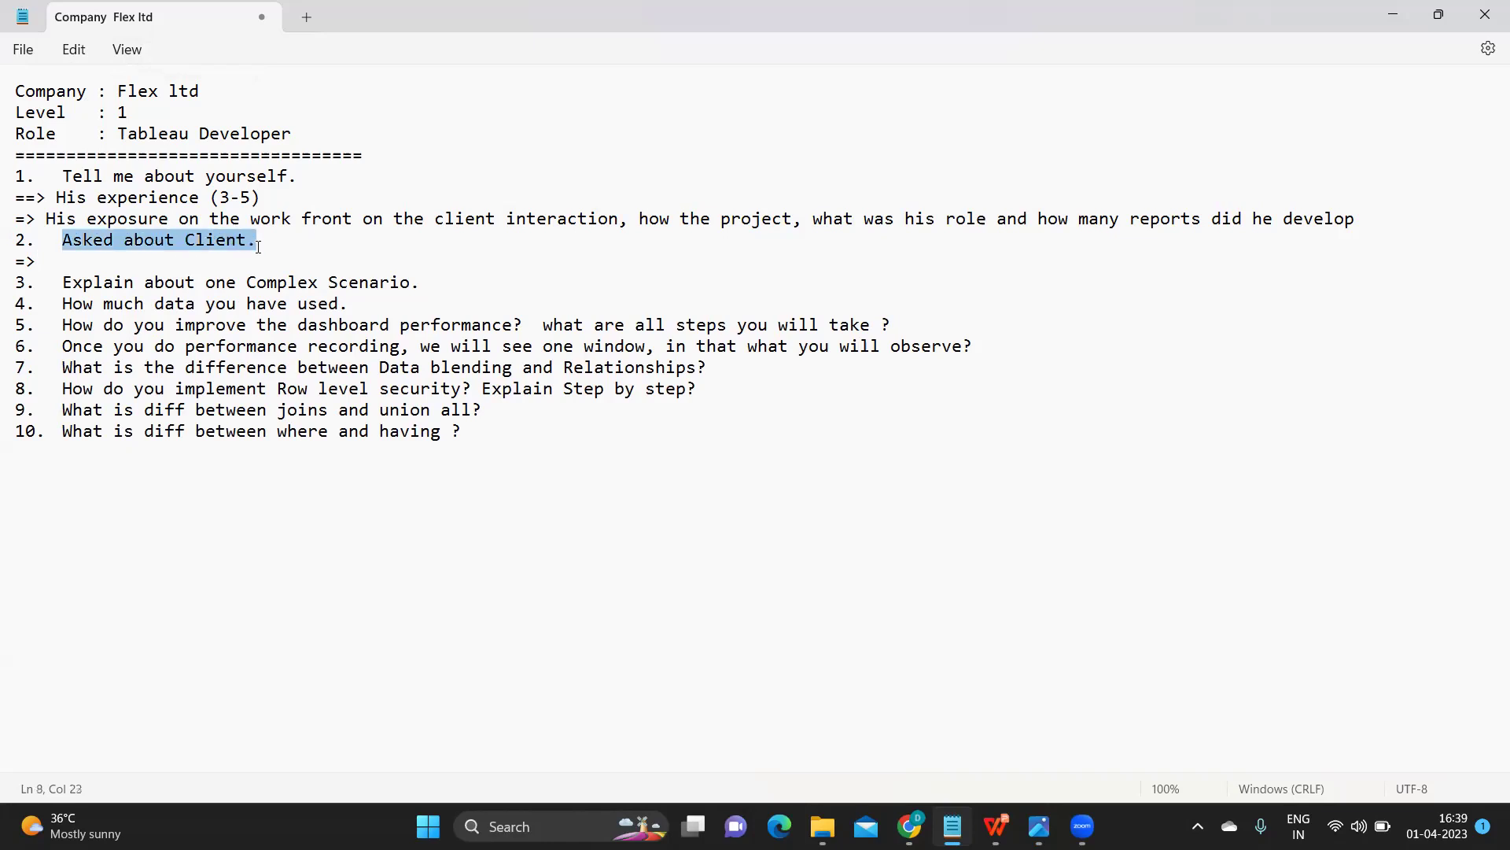
{"action": "left_click", "coordinate": [79, 260]}
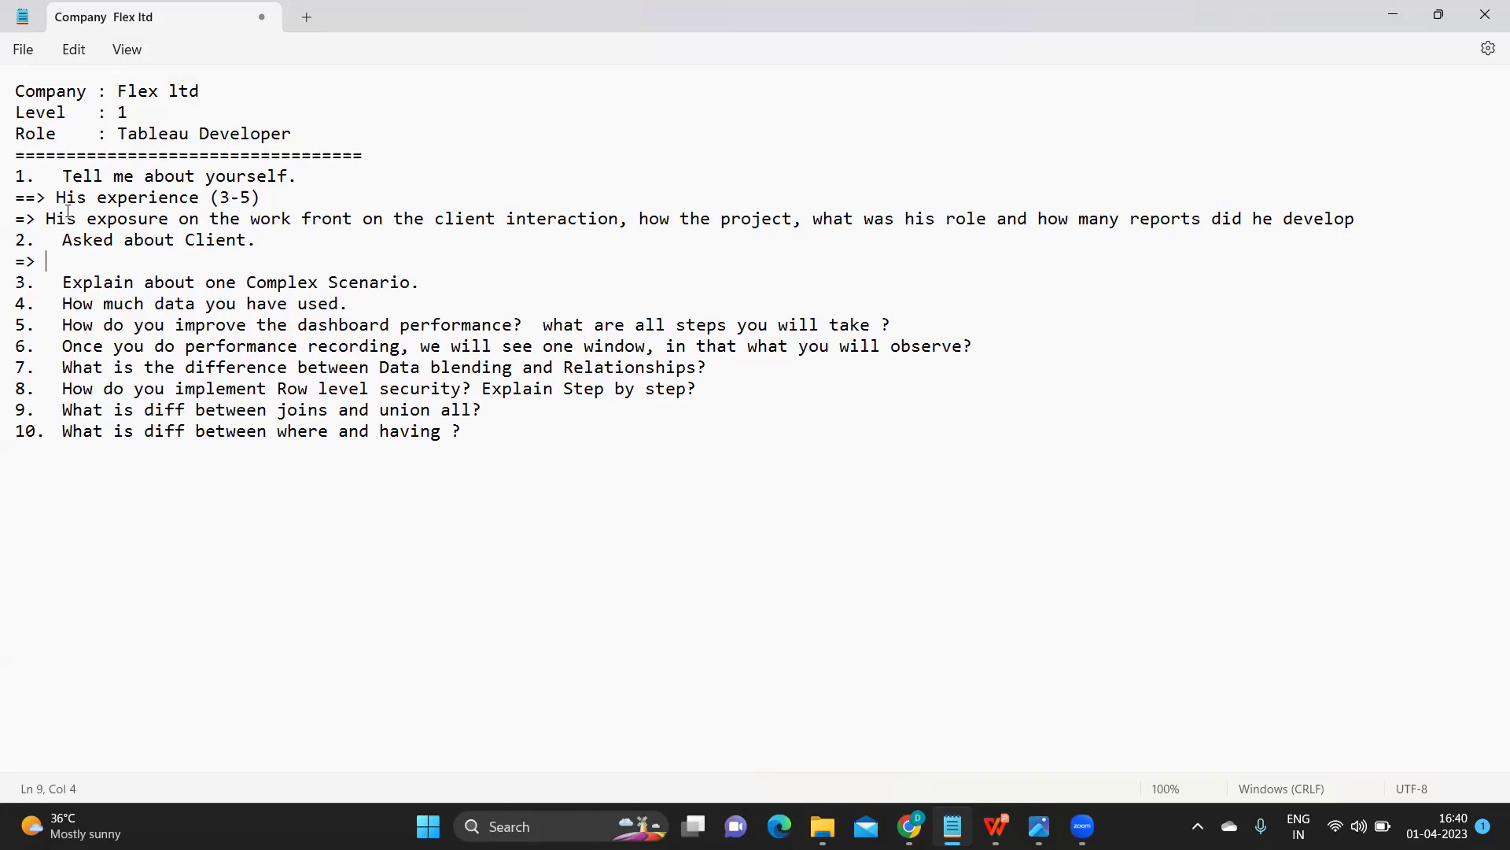
{"action": "type", "text": "object of the pro"}
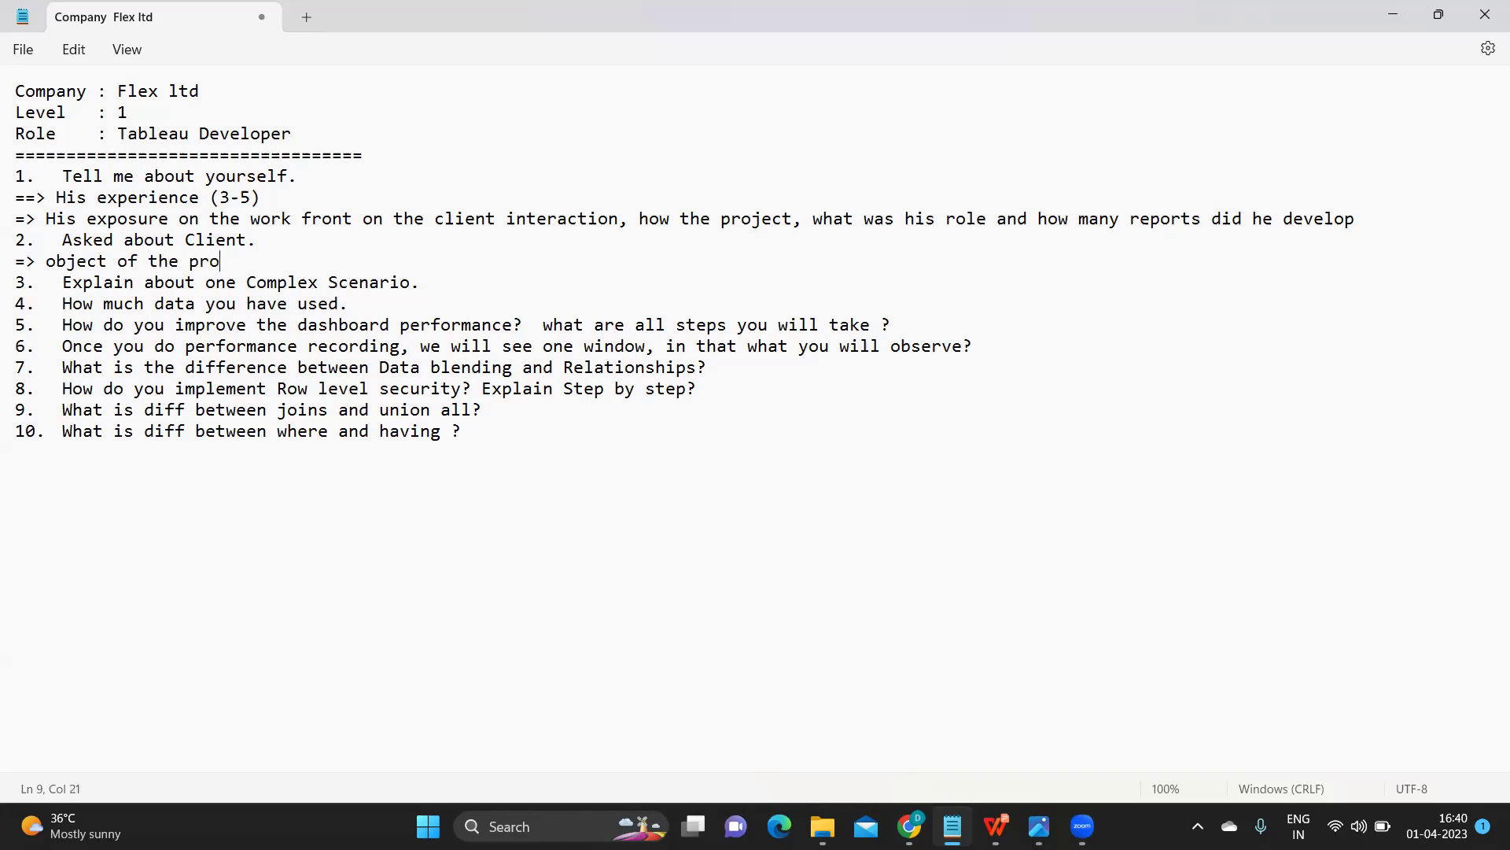
{"action": "type", "text": "ject that you are"}
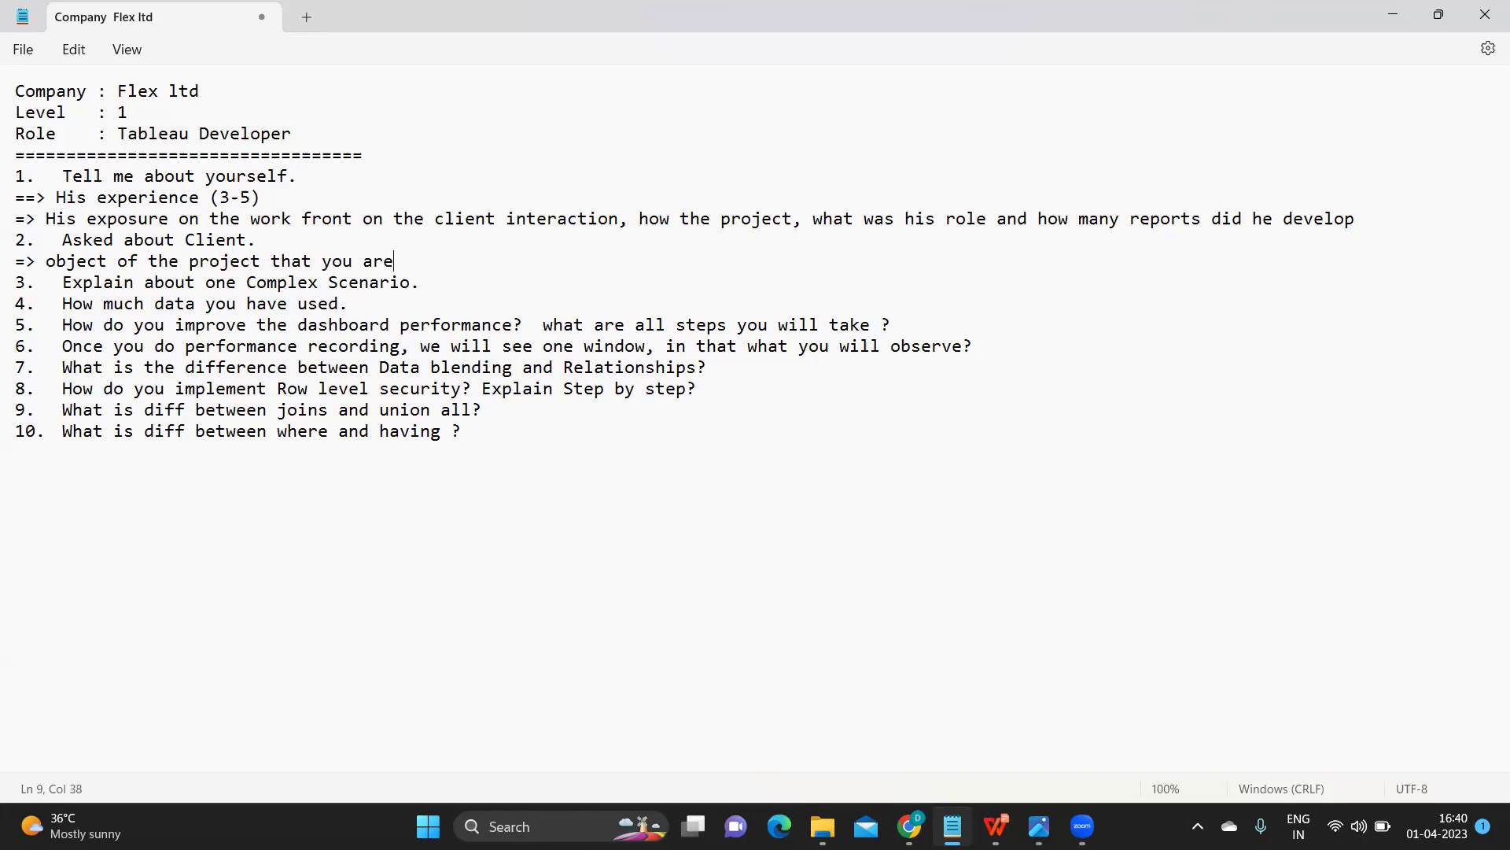
{"action": "type", "text": " specifying , client, wha"}
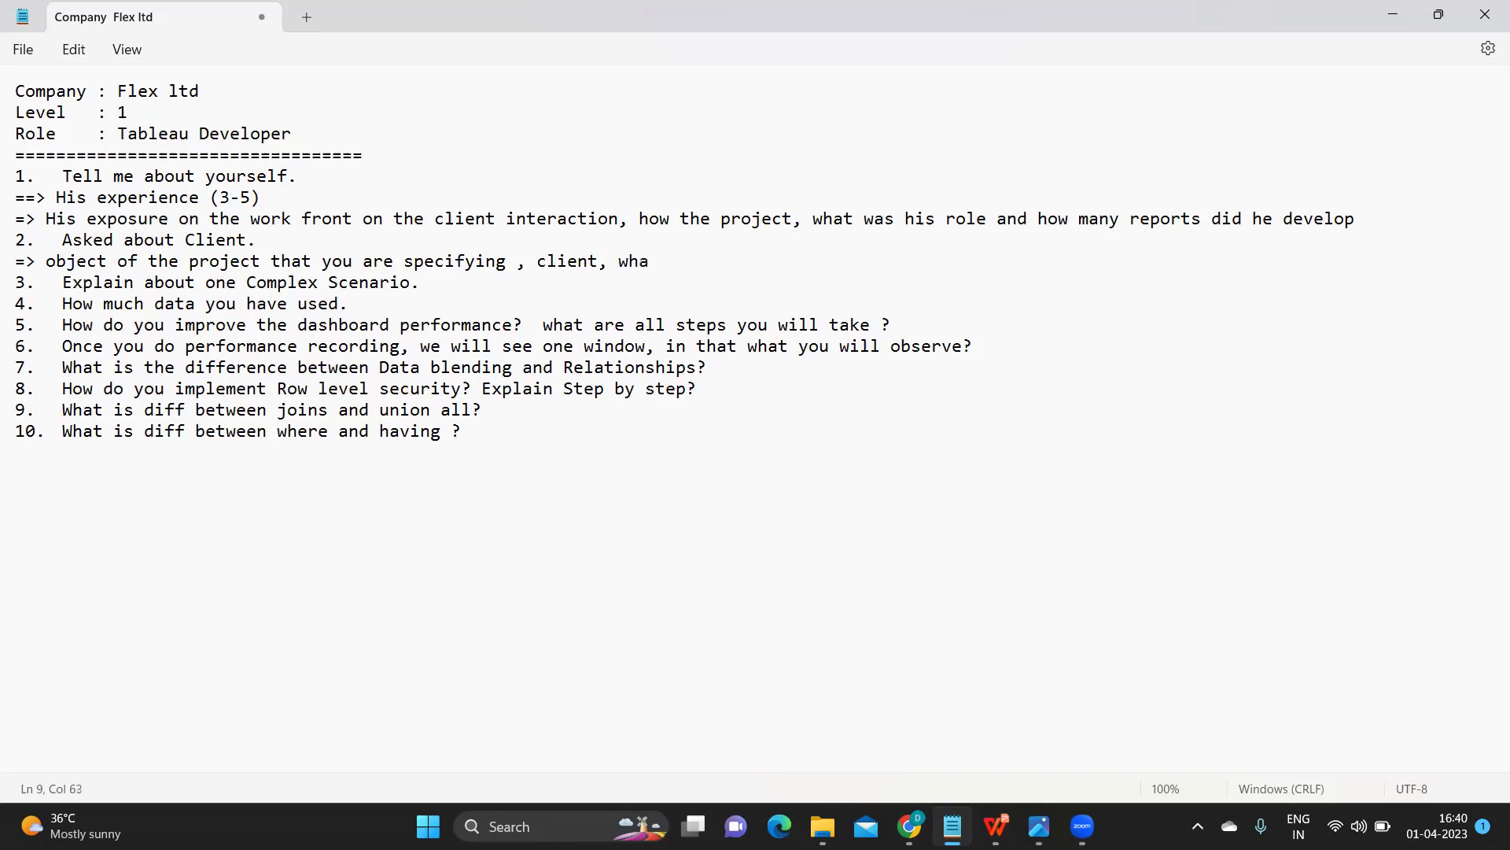
{"action": "type", "text": "t is the work we are going to "}
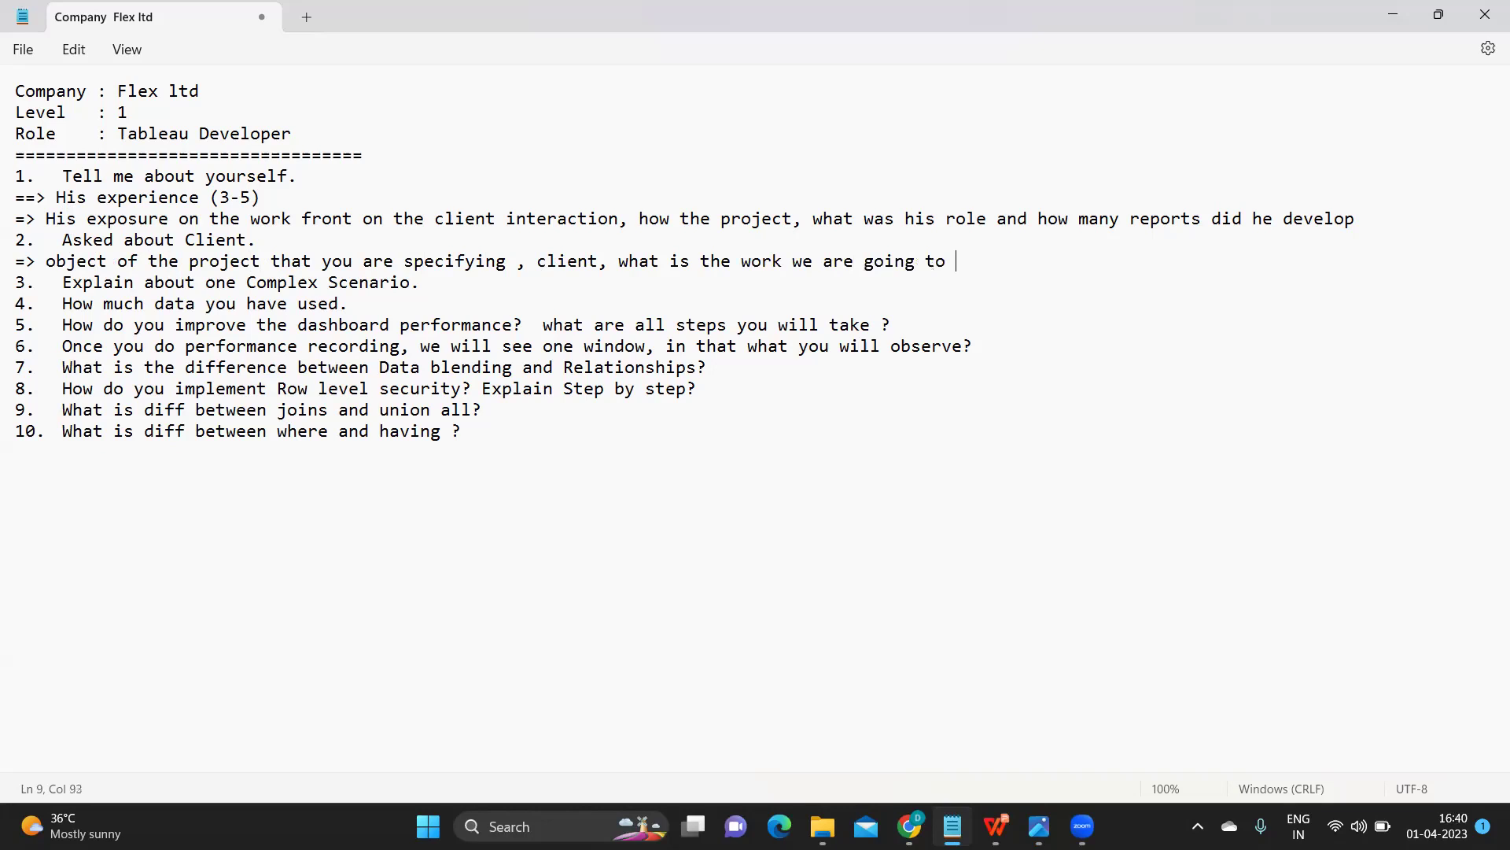
{"action": "type", "text": "do"}
{"action": "left_click_drag", "start_coordinate": [17, 262], "coordinate": [1005, 252]}
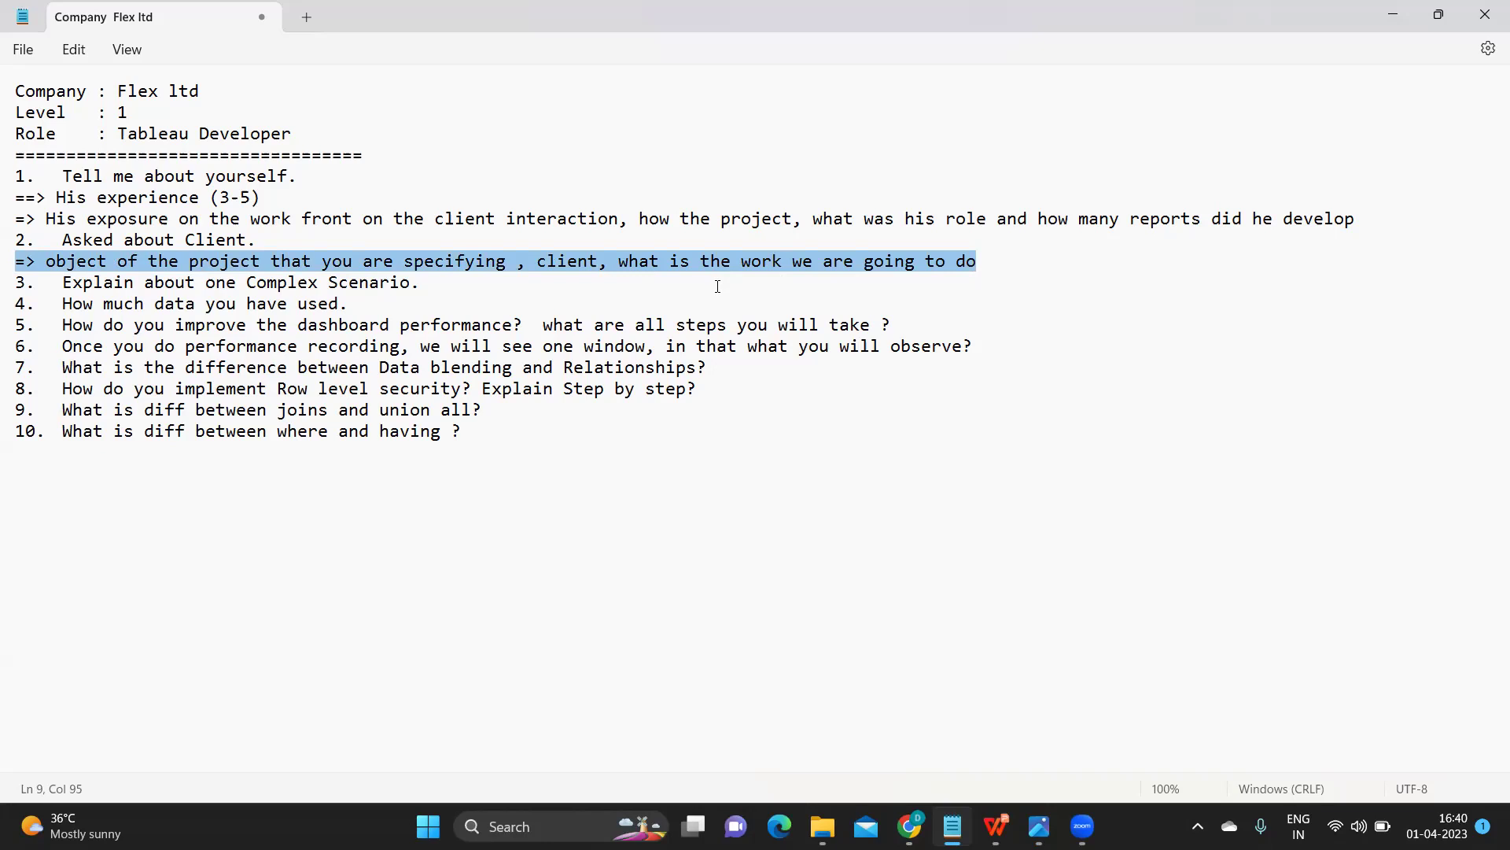
{"action": "left_click", "coordinate": [519, 263]}
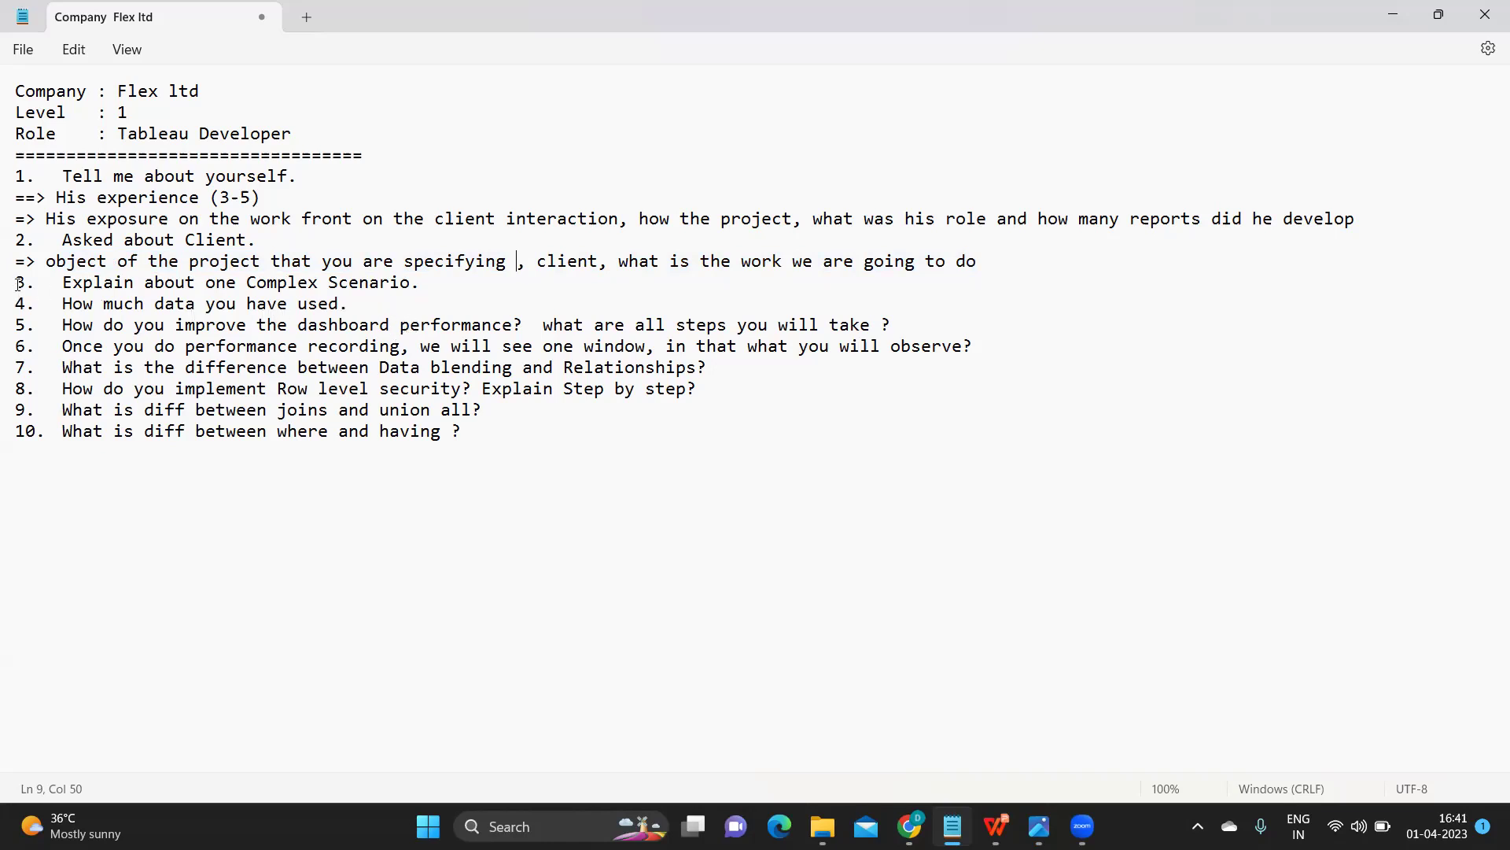
{"action": "left_click_drag", "start_coordinate": [18, 283], "coordinate": [420, 281]}
{"action": "left_click", "coordinate": [430, 283]}
{"action": "key", "text": "Return"}
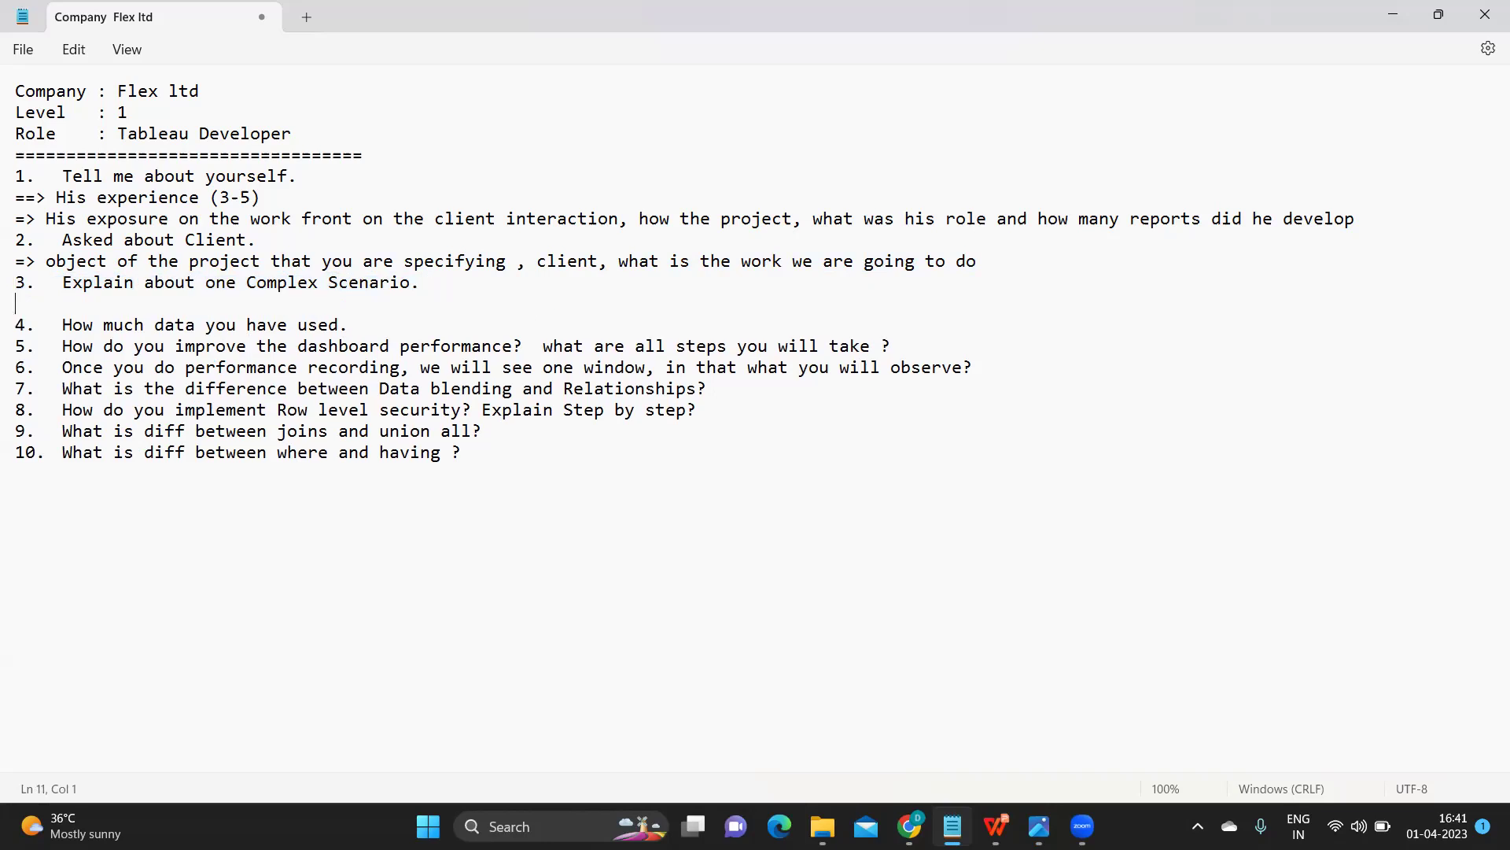
{"action": "type", "text": "=>"}
{"action": "left_click_drag", "start_coordinate": [63, 281], "coordinate": [406, 277]}
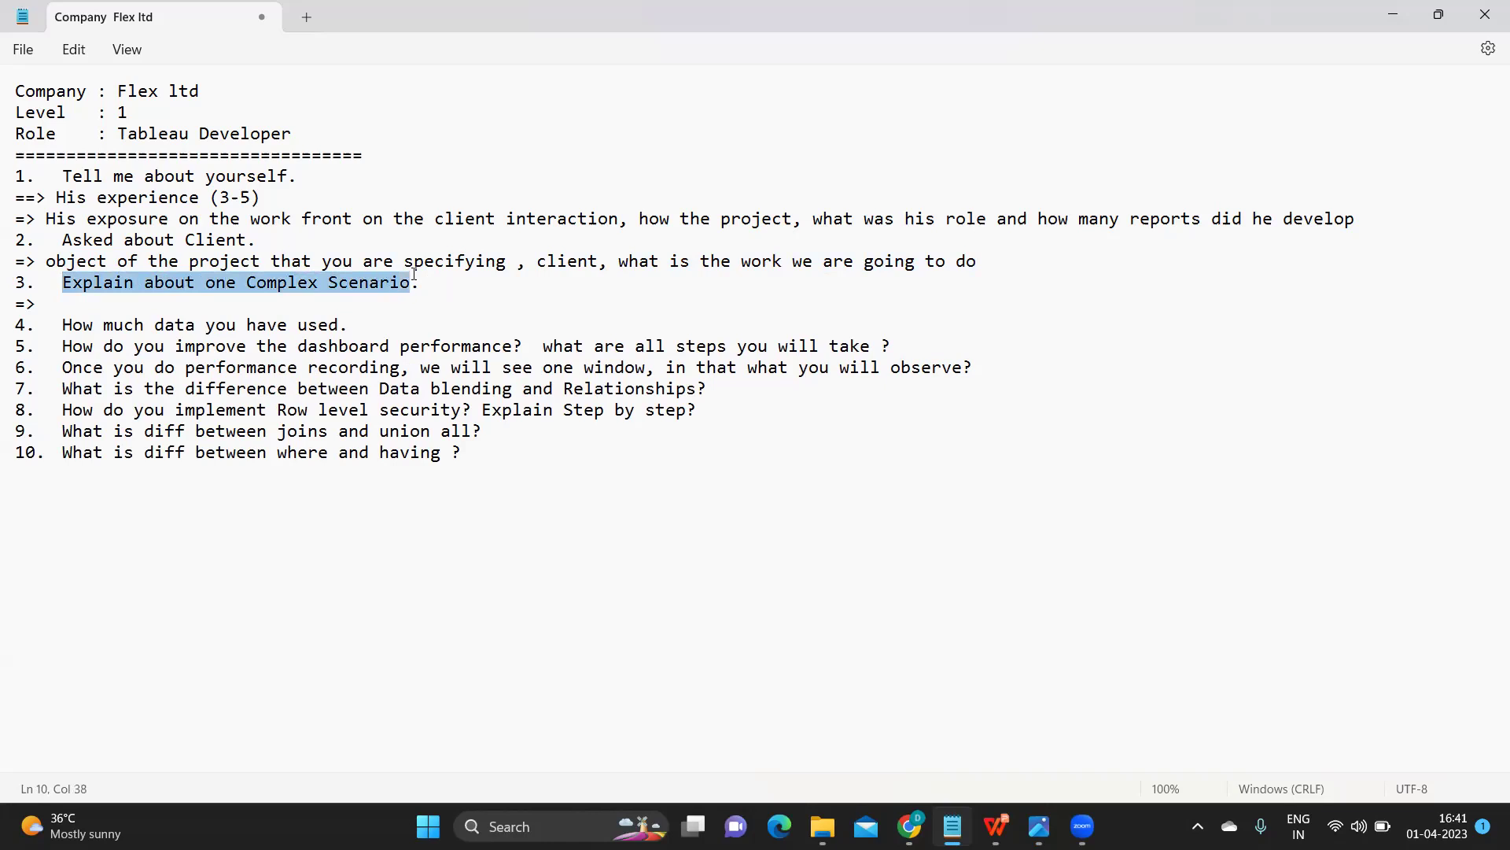
{"action": "left_click", "coordinate": [151, 303]}
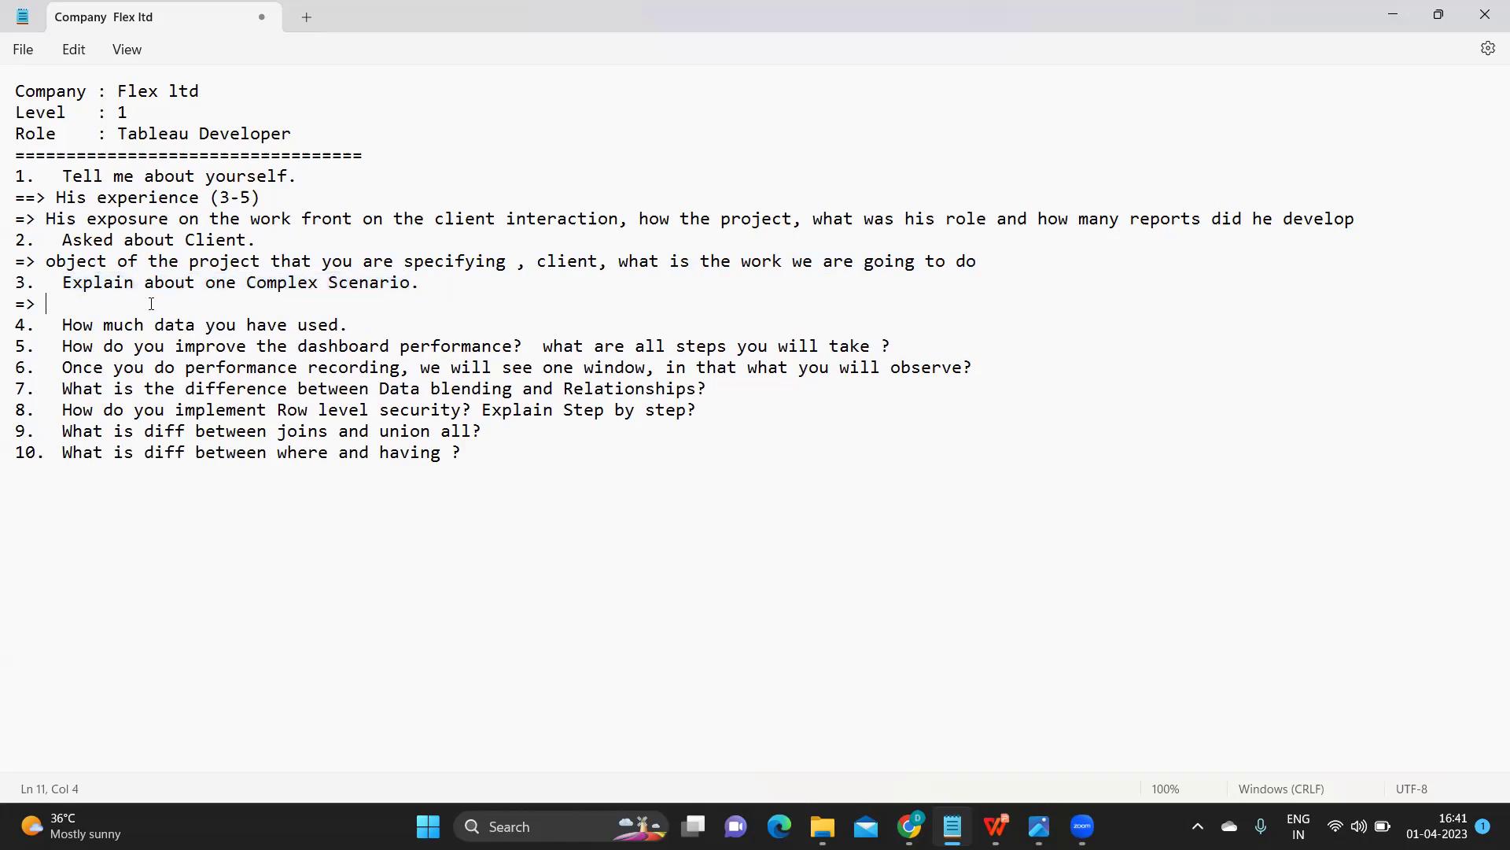
{"action": "left_click_drag", "start_coordinate": [63, 281], "coordinate": [447, 277]}
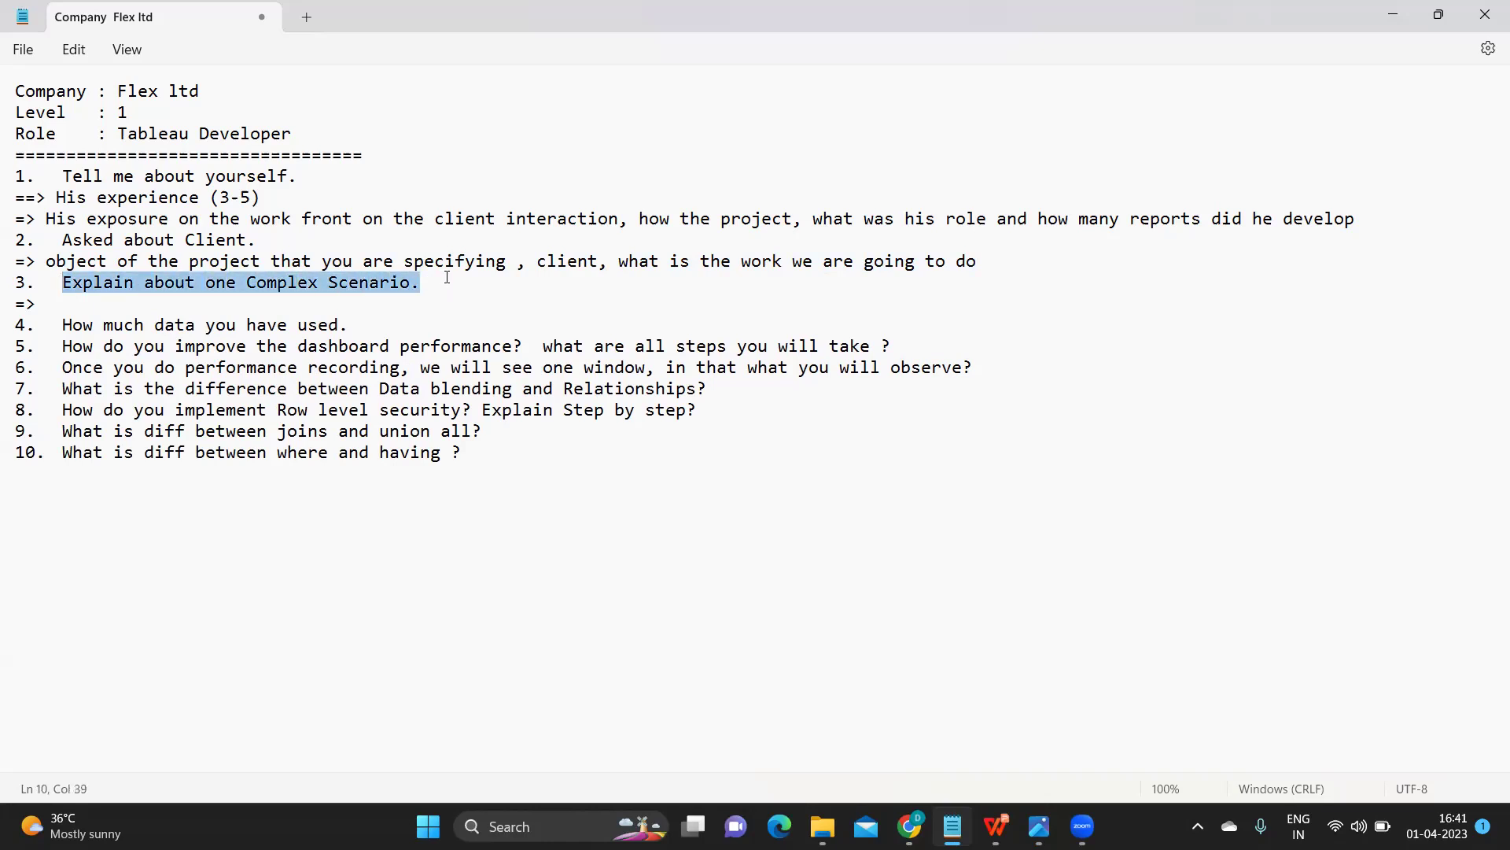
{"action": "left_click", "coordinate": [61, 302]}
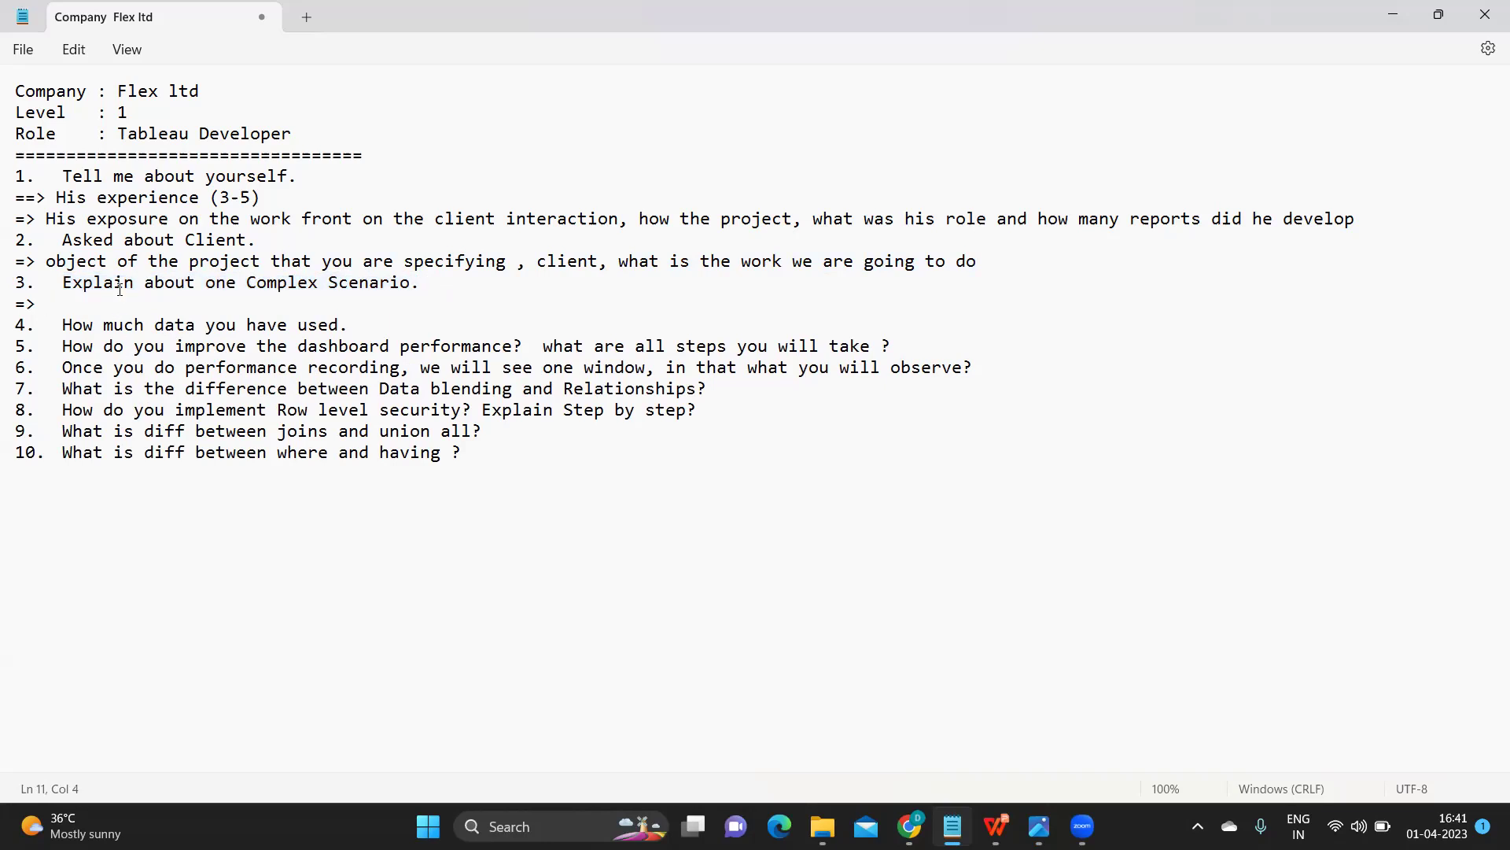
{"action": "left_click_drag", "start_coordinate": [122, 282], "coordinate": [412, 282]}
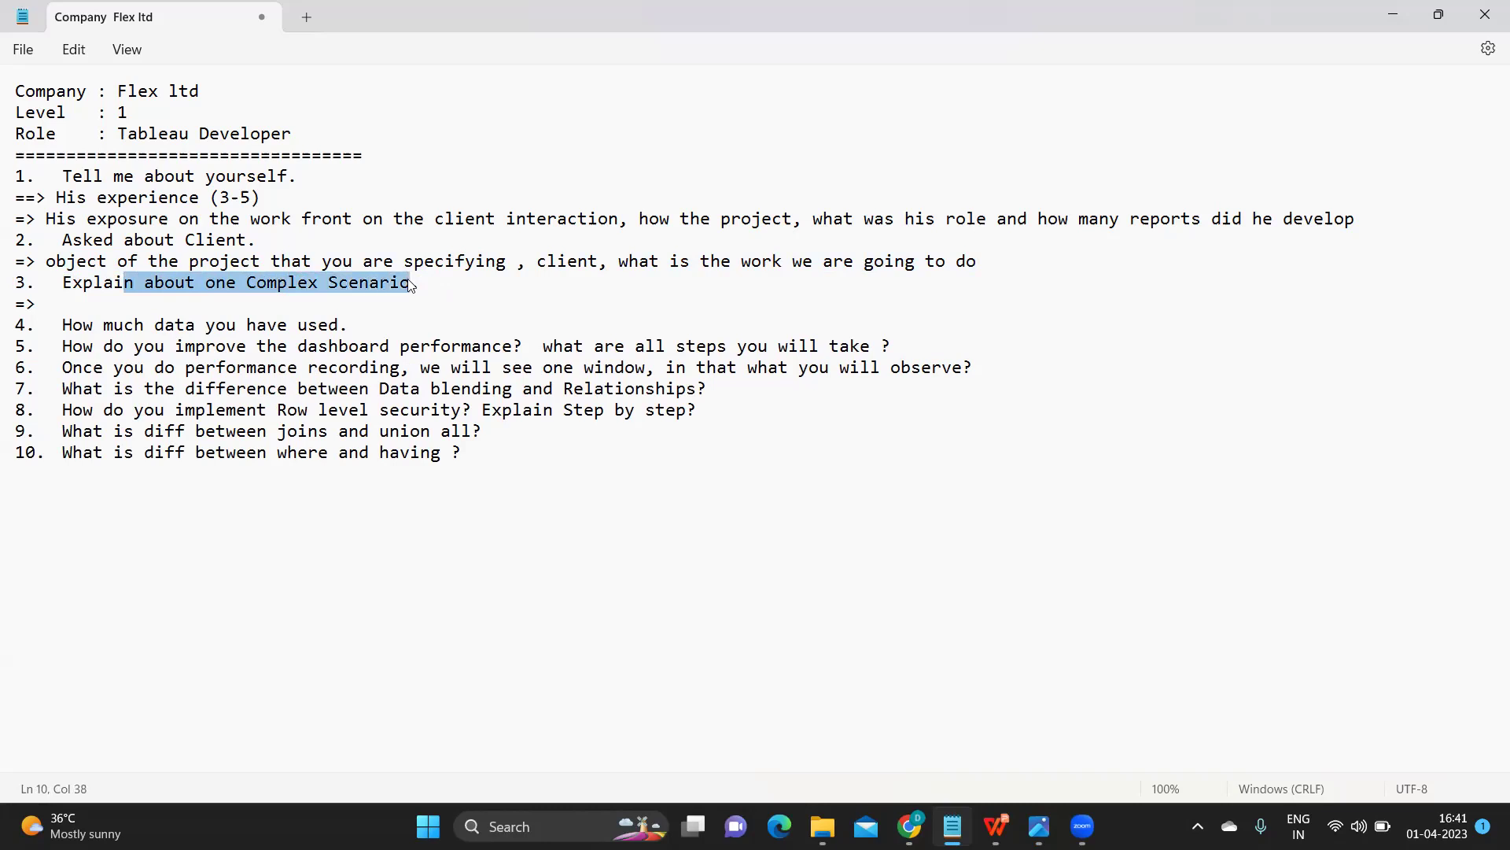
{"action": "left_click", "coordinate": [64, 305]}
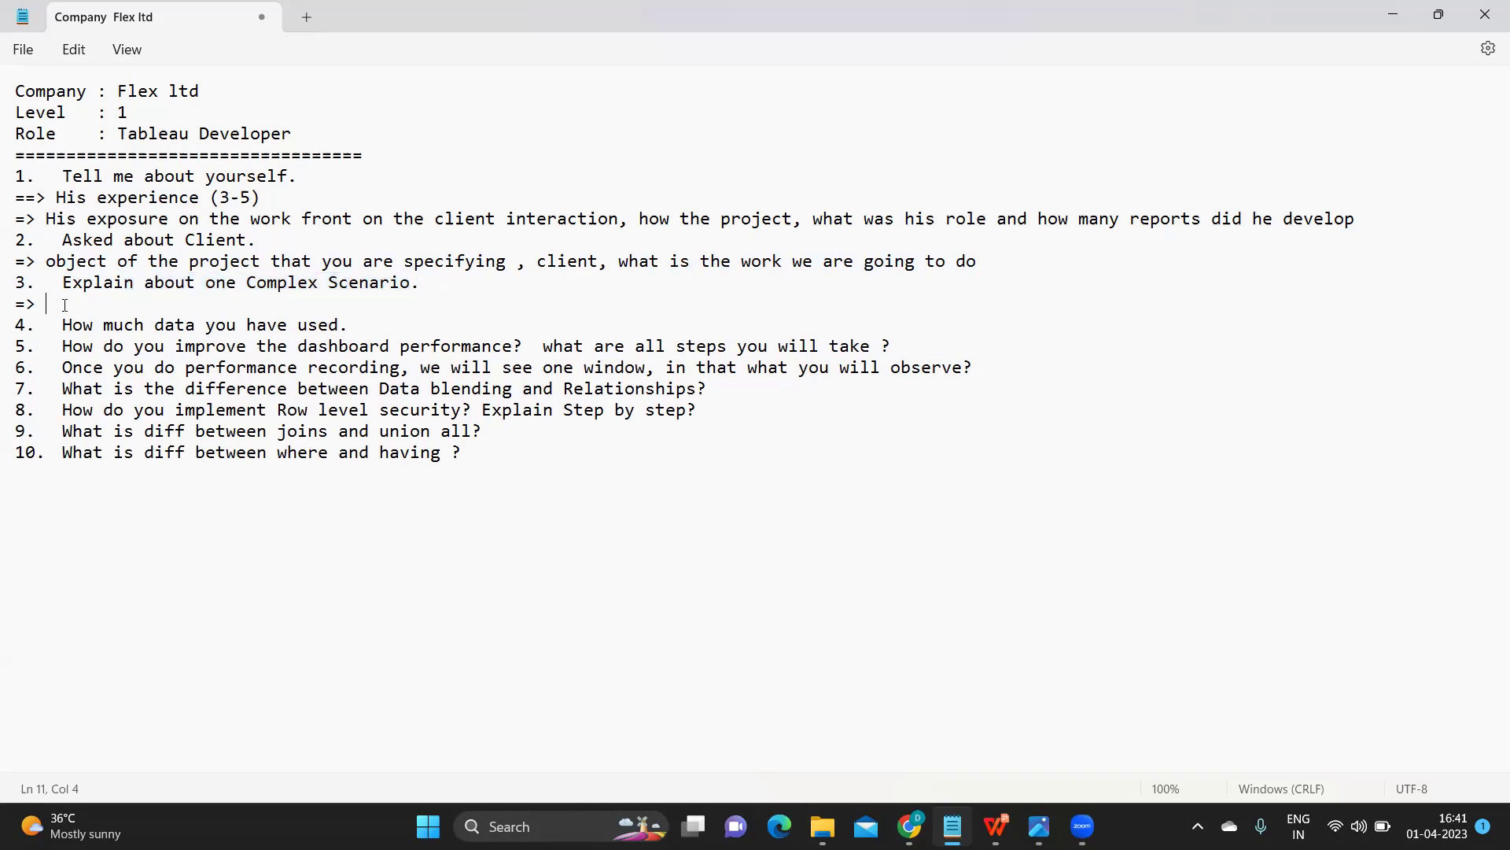
Step: Write 'what you have implemented, YTD/MTD, sheet swap, dashboard design,' as question 3's answer
{"action": "type", "text": "what you have implem"}
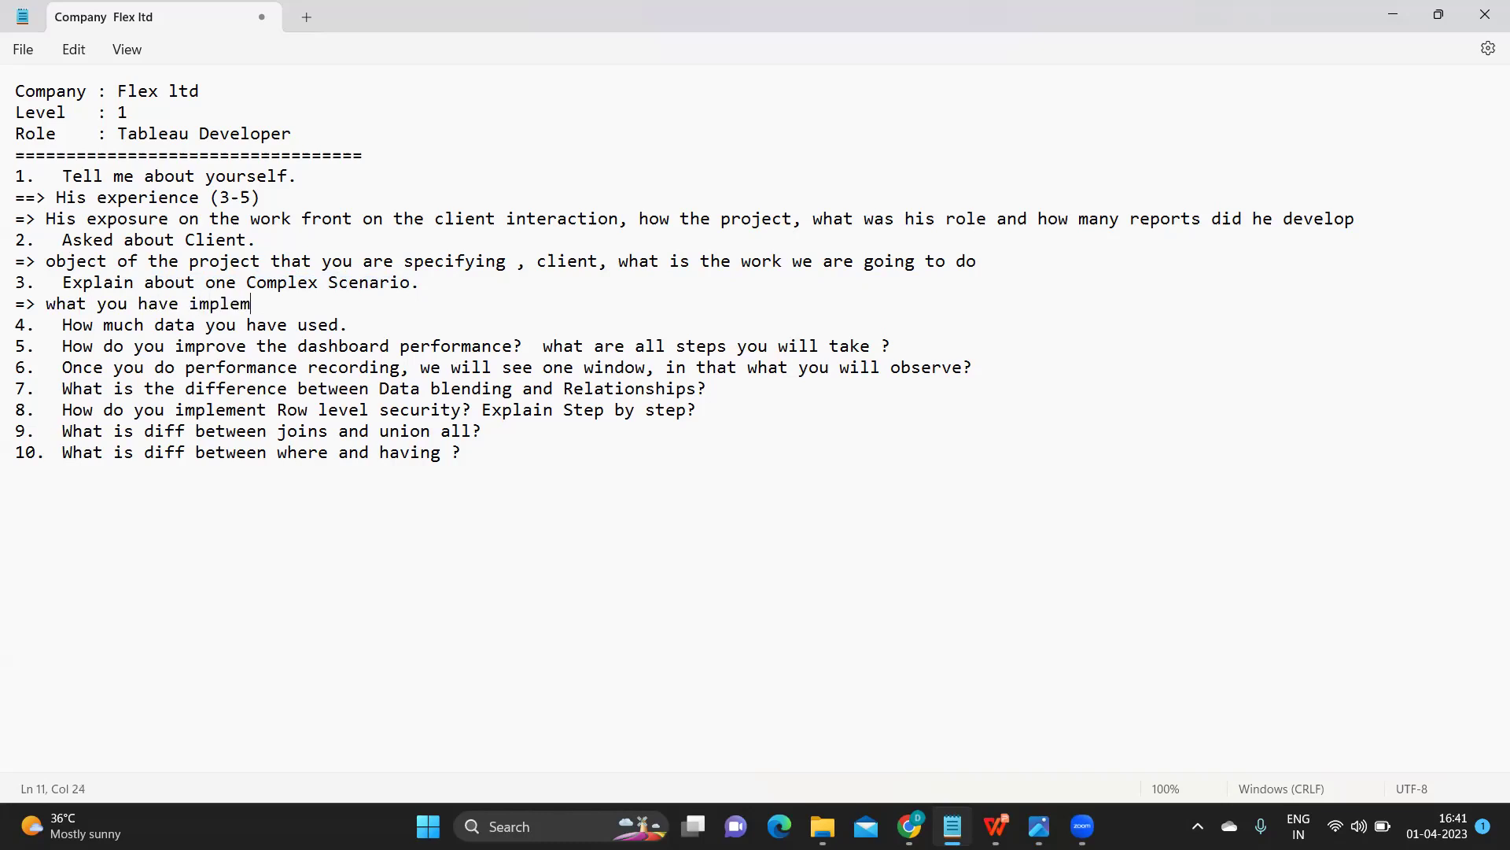
{"action": "type", "text": "ented,"}
{"action": "type", "text": "YTD/MTD,"}
{"action": "type", "text": "shw"}
{"action": "key", "text": "BackSpace"}
{"action": "type", "text": "ee"}
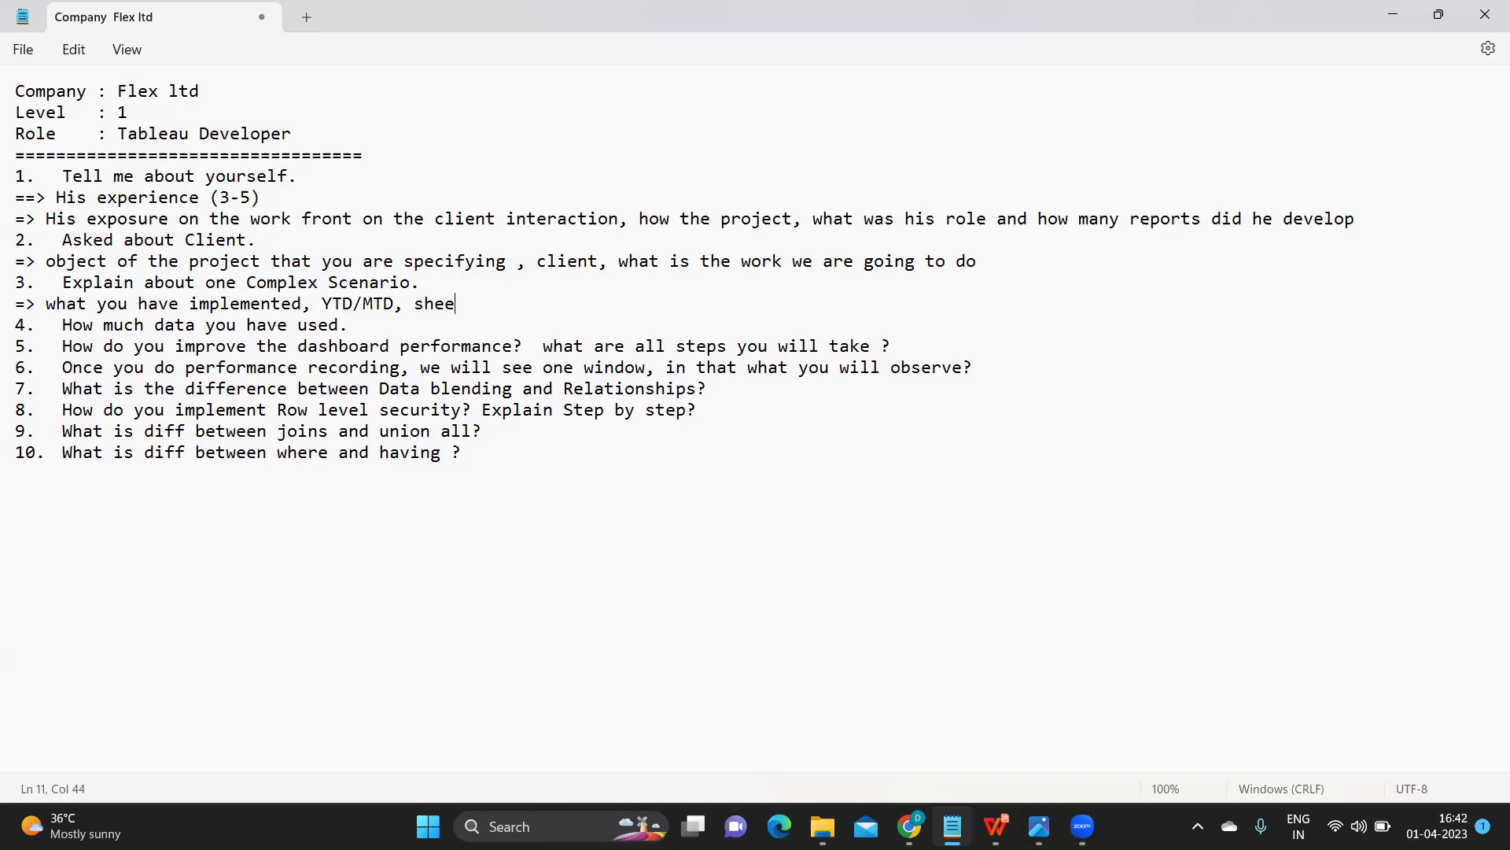
{"action": "type", "text": "t swap, dashboard design,"}
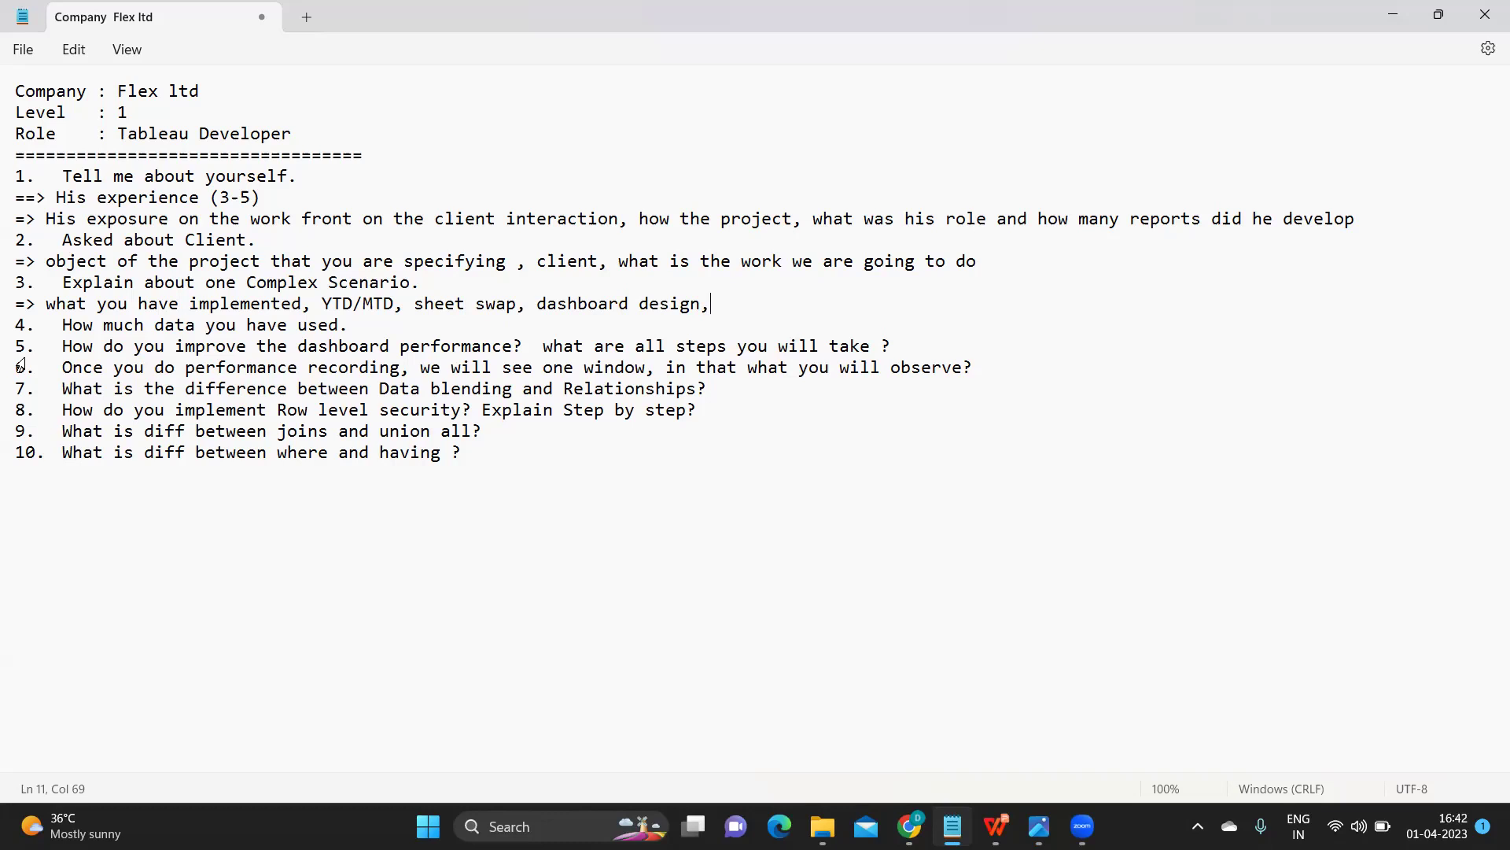
Step: Extend question 3's answer with 'performance , convincing client for a particular'
{"action": "type", "text": "performance , convincin"}
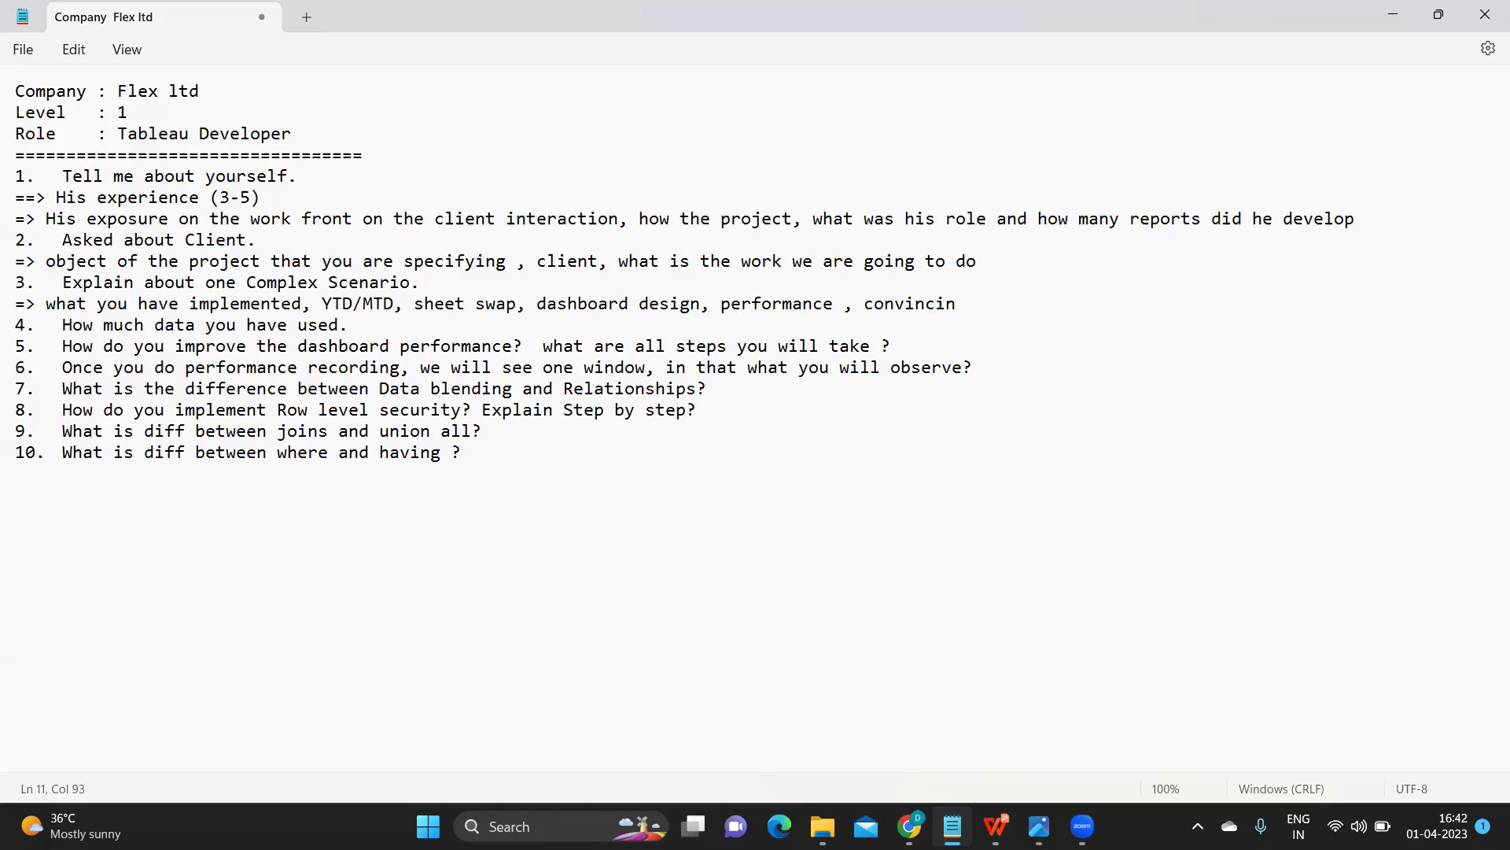
{"action": "type", "text": "g client for a particular"}
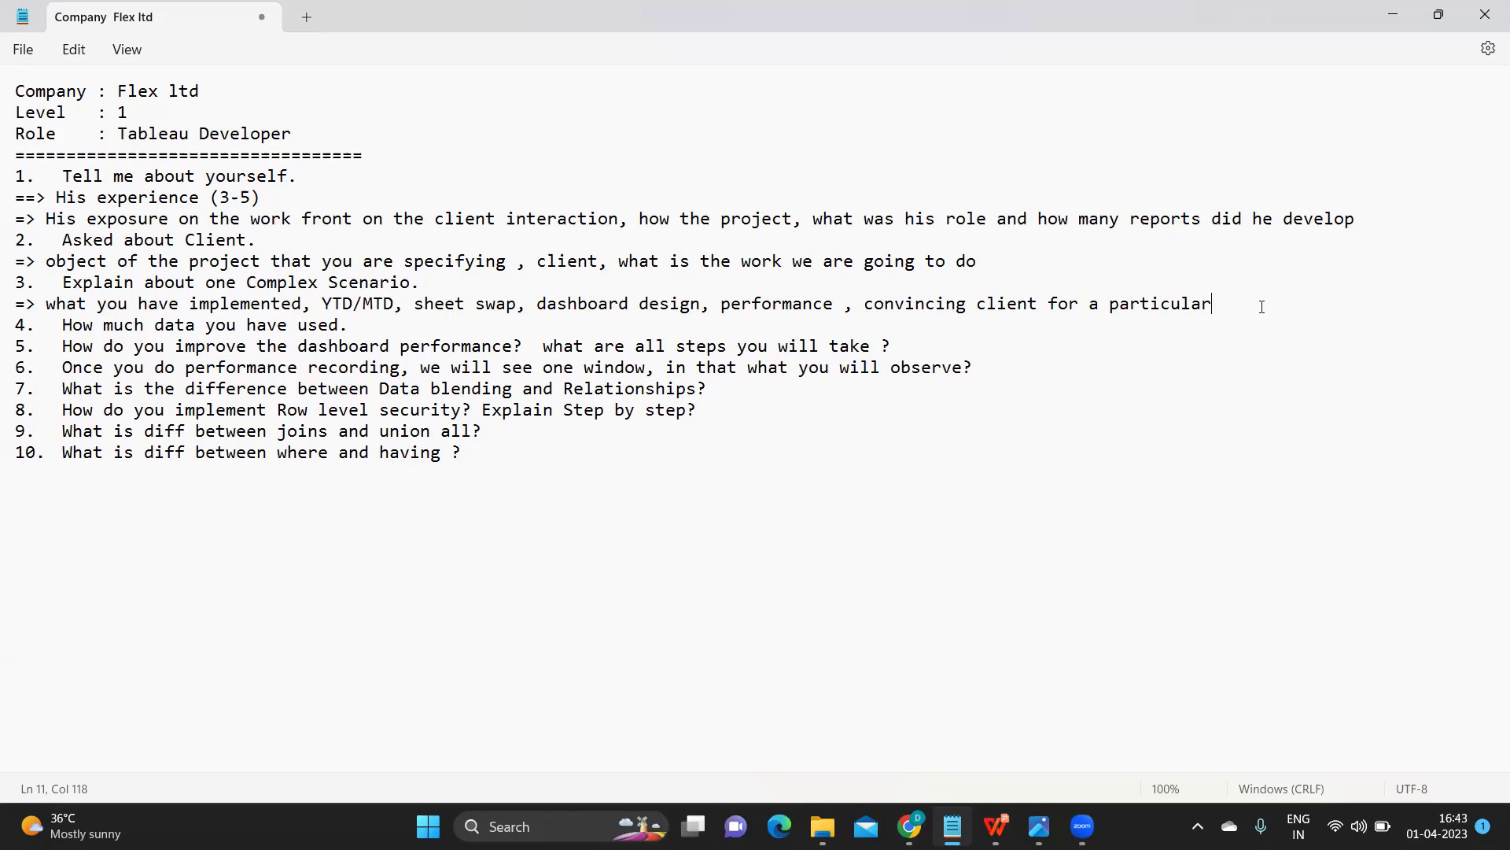
Step: Add a 'Development - Deployment' line below question 3's answer
{"action": "key", "text": "Return"}
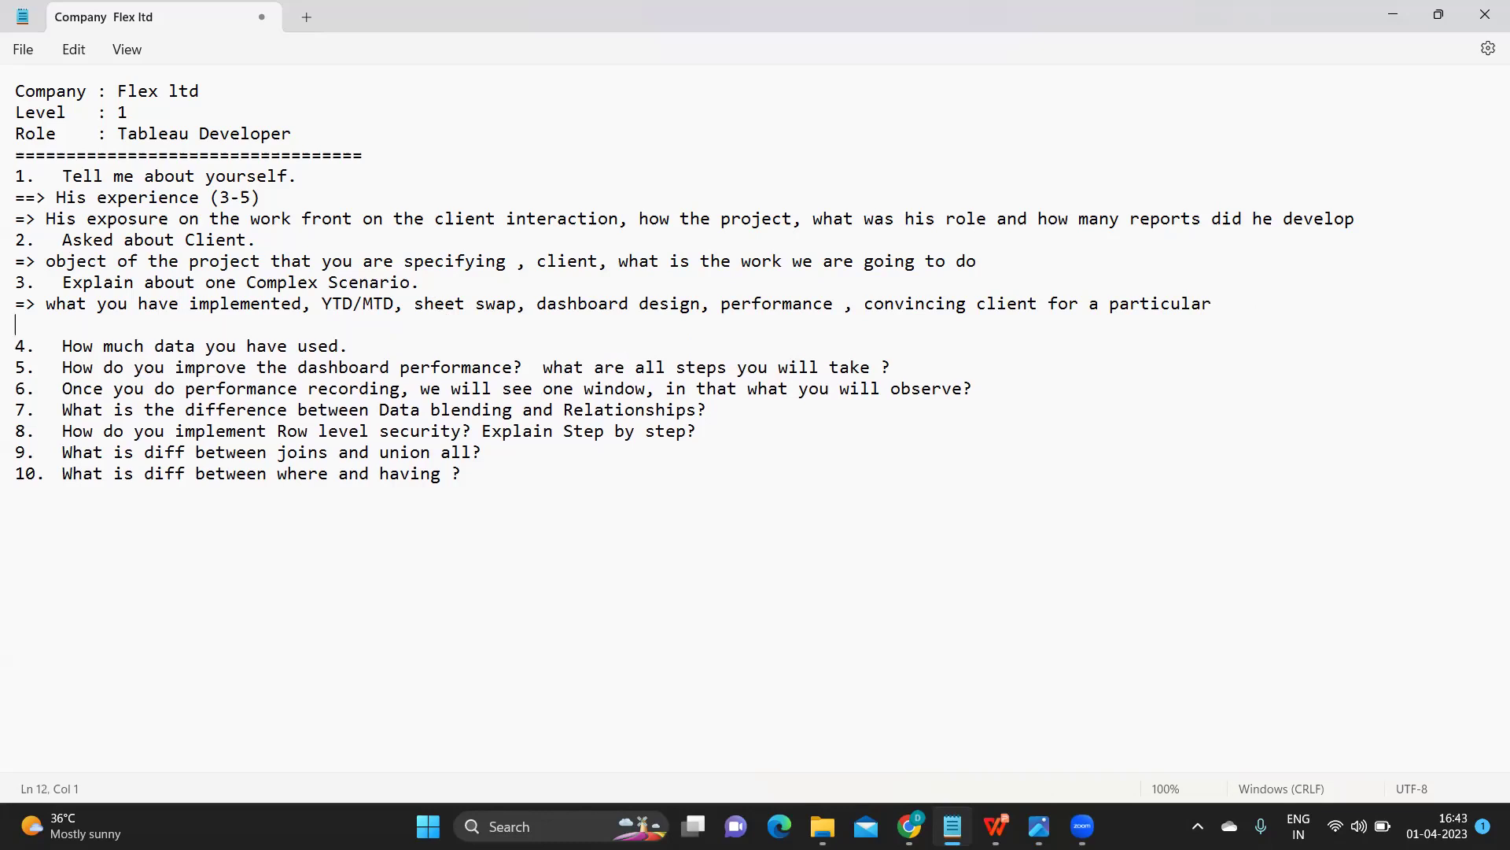
{"action": "type", "text": "Development - Deployment"}
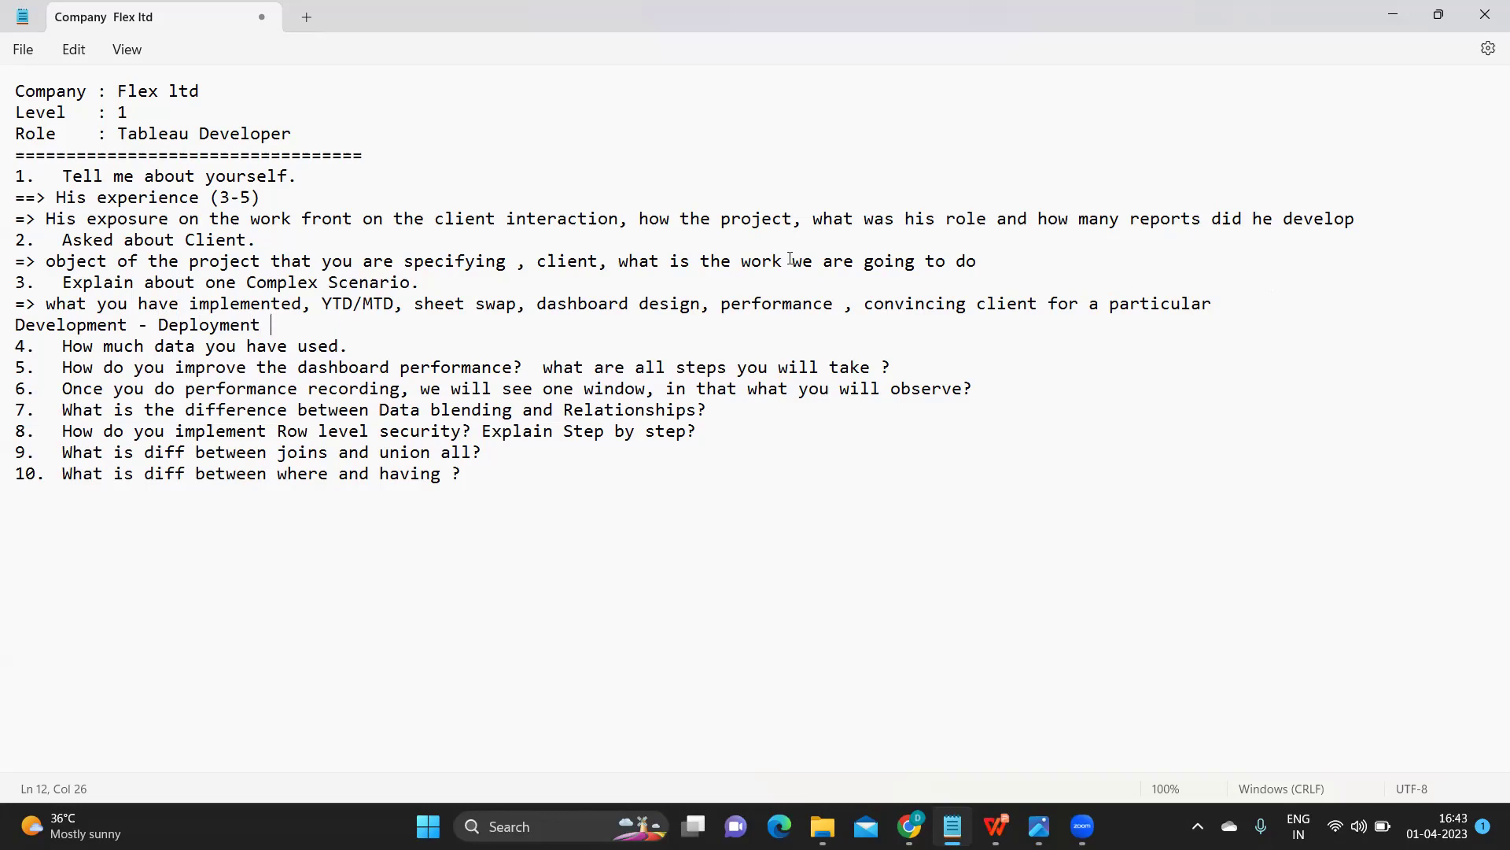
{"action": "triple_click", "coordinate": [21, 285]}
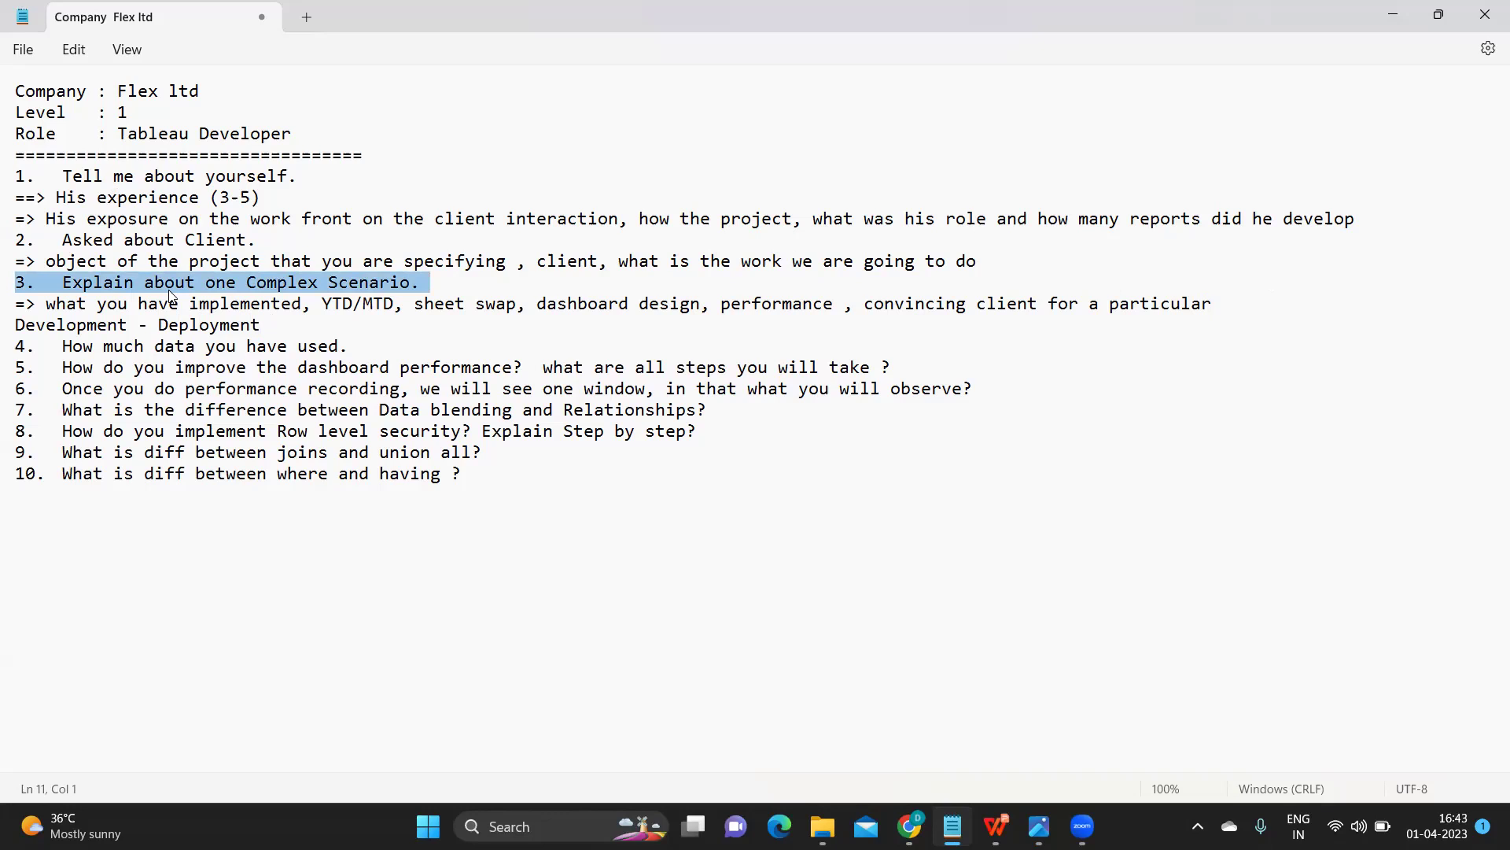
{"action": "left_click", "coordinate": [263, 324]}
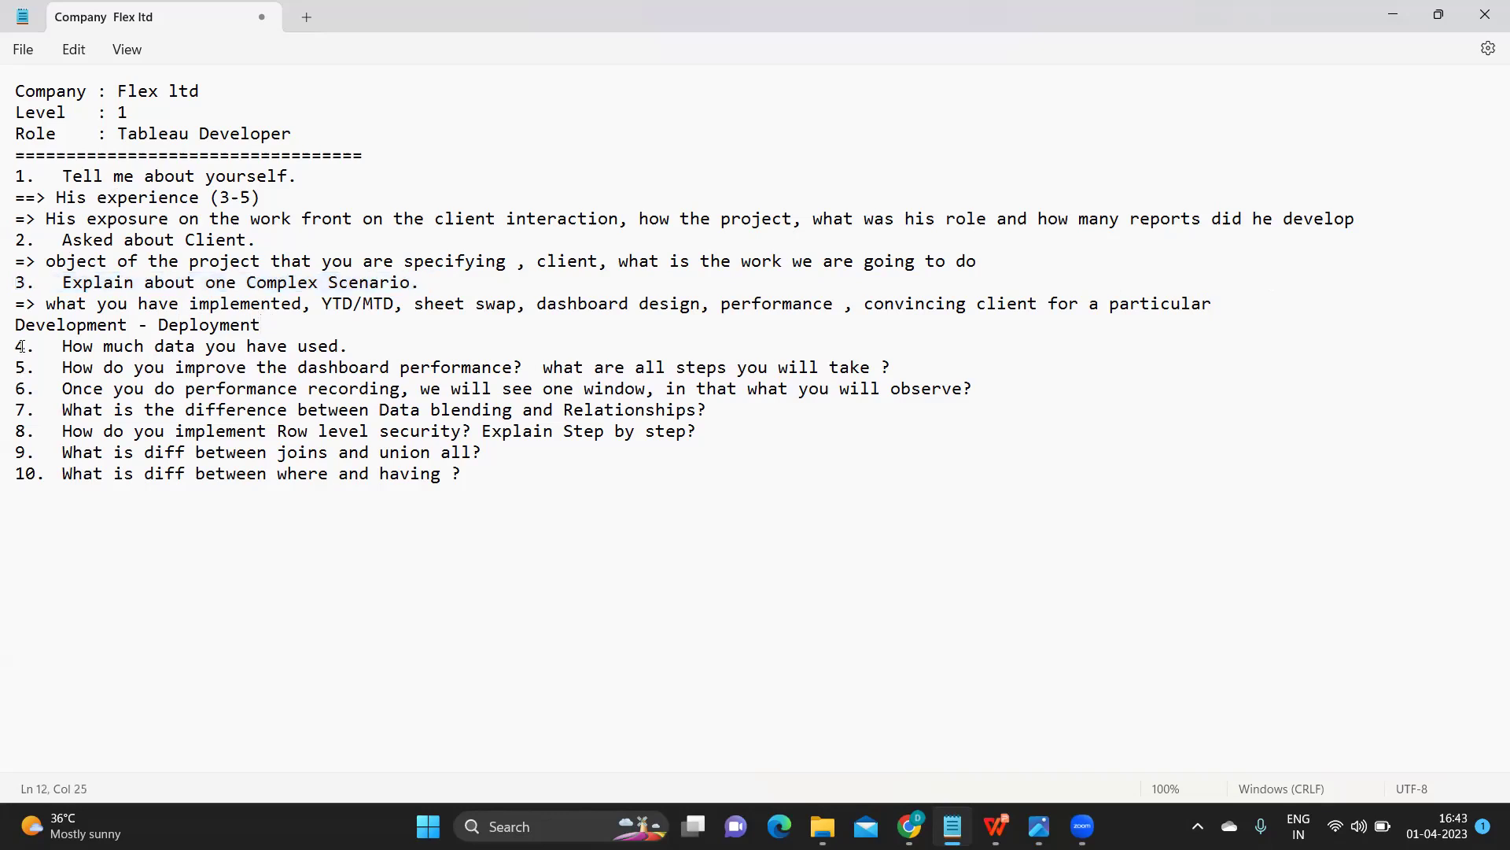
Step: Answer question 4 with '=> Lakhs, Millions and billions' on a new line
{"action": "left_click_drag", "start_coordinate": [22, 346], "coordinate": [368, 346]}
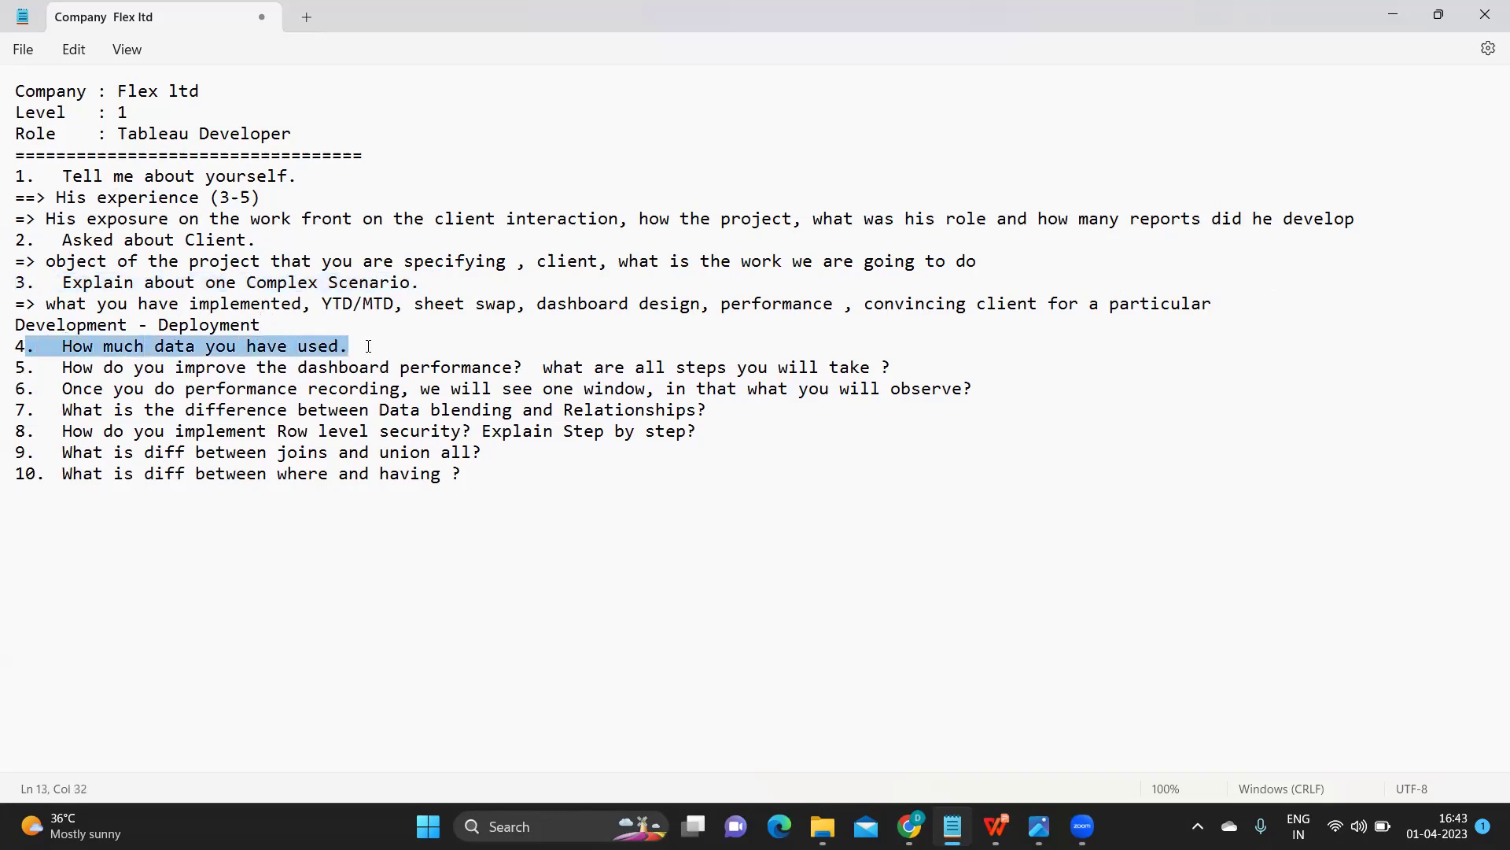
{"action": "left_click", "coordinate": [368, 346]}
{"action": "key", "text": "Return"}
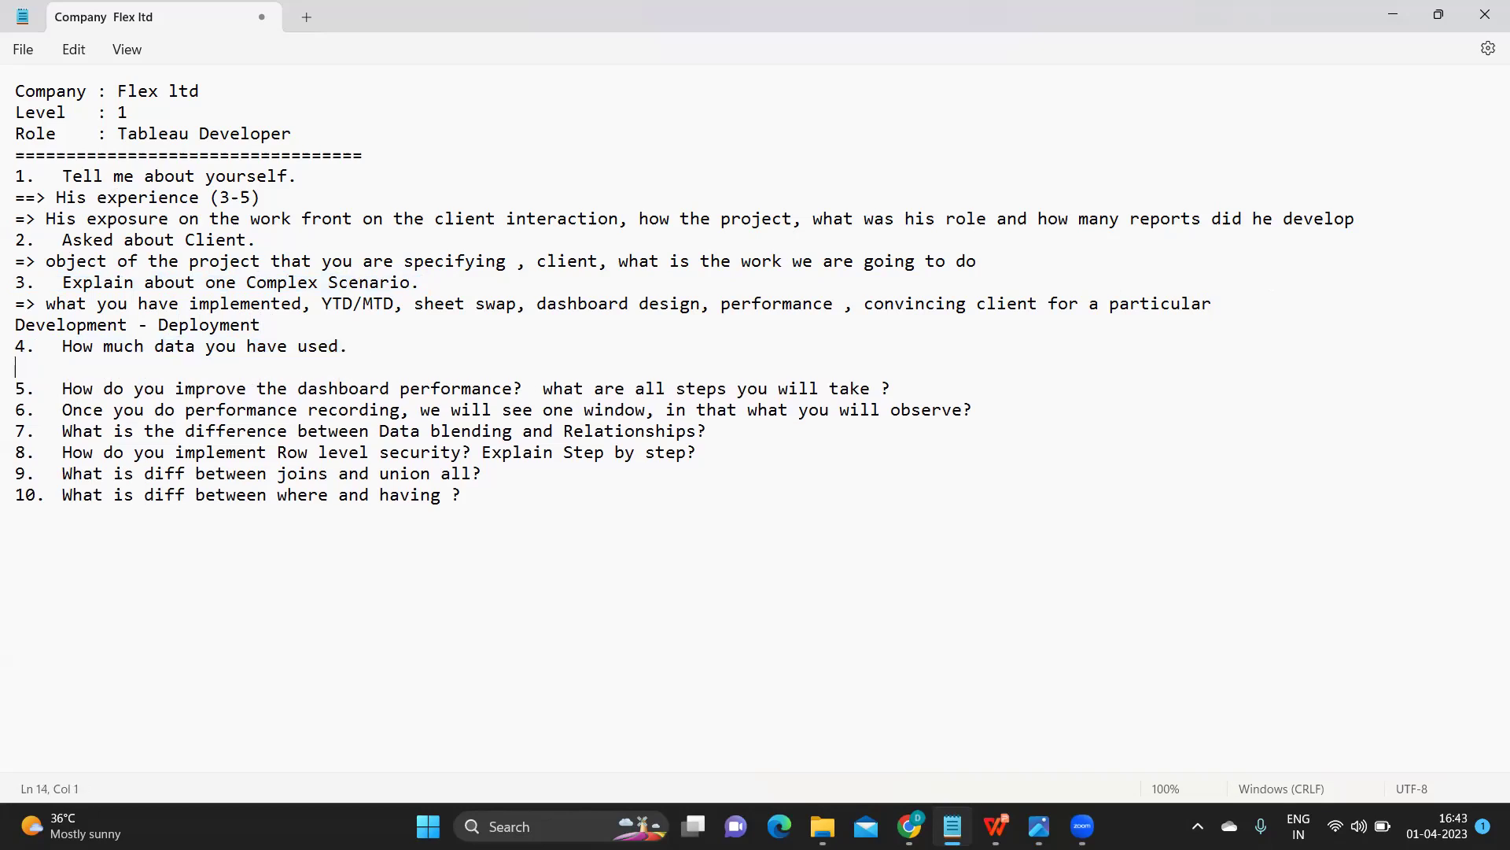
{"action": "type", "text": "="}
{"action": "type", "text": ">"}
{"action": "type", "text": "vo"}
{"action": "key", "text": "BackSpace"}
{"action": "key", "text": "BackSpace"}
{"action": "type", "text": "Lakhs, Millions"}
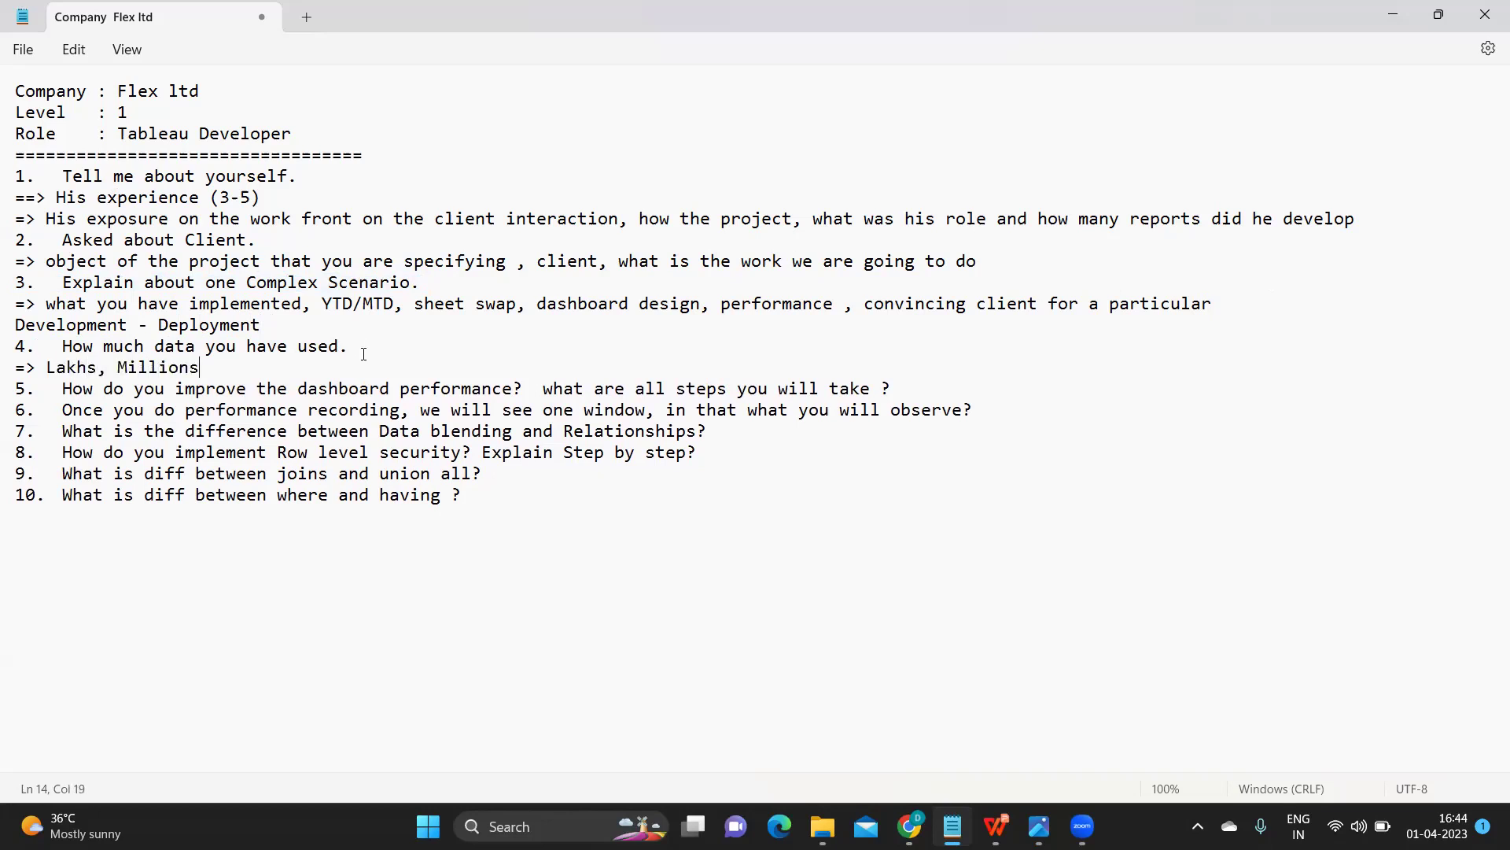
{"action": "type", "text": " and billions"}
Step: Append '(multiple Tables, custom sqls, joins, millions)' to question 4's answer and highlight it
{"action": "type", "text": "(multiple"}
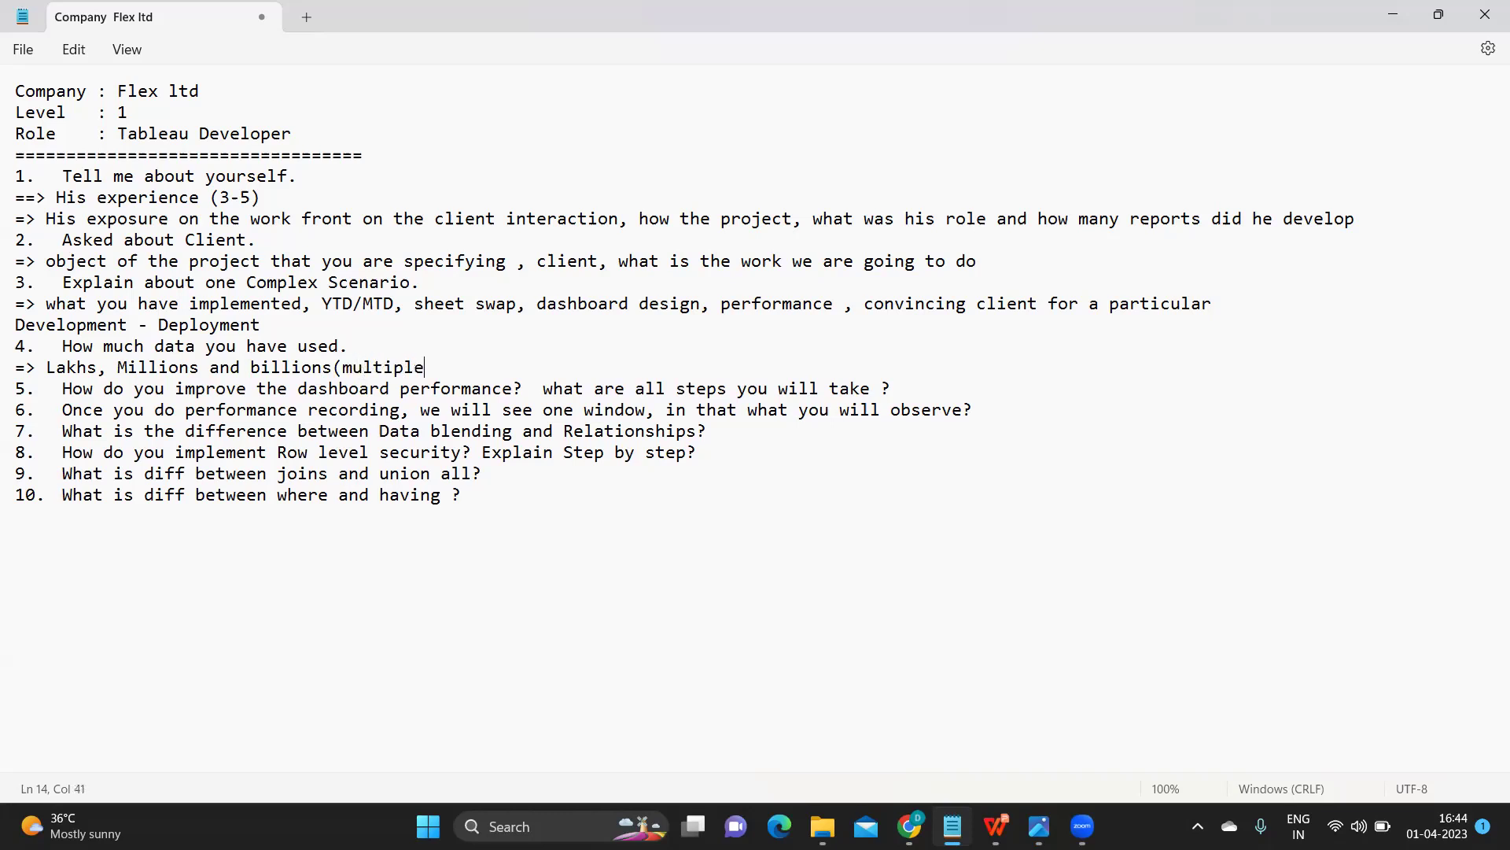
{"action": "type", "text": " Tables, custo"}
{"action": "key", "text": "BackSpace"}
{"action": "type", "text": "m sqls, j"}
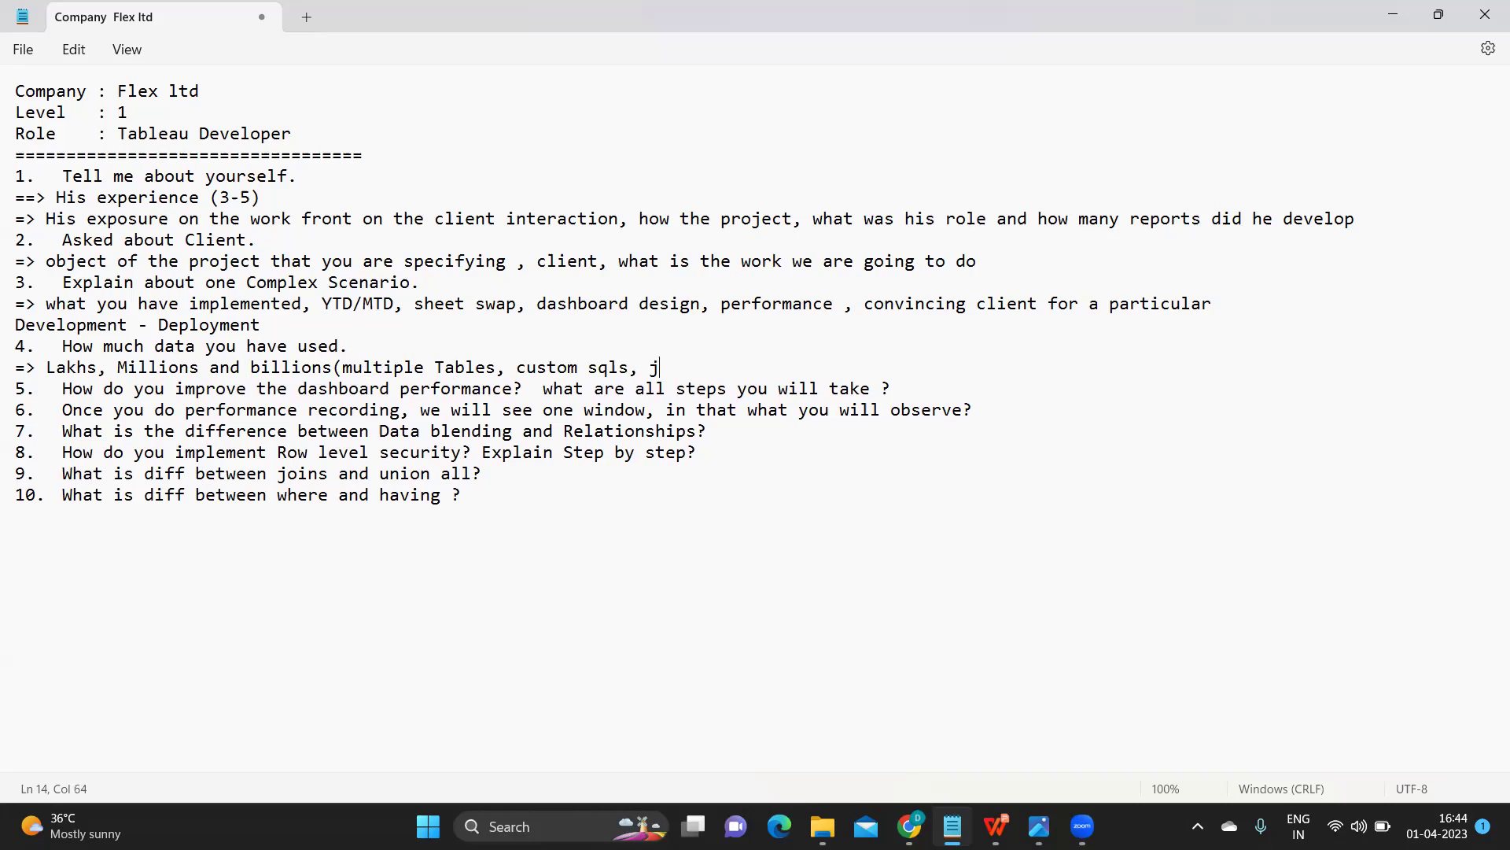
{"action": "type", "text": "oins, millions)"}
{"action": "left_click_drag", "start_coordinate": [334, 367], "coordinate": [434, 367]}
{"action": "left_click_drag", "start_coordinate": [529, 366], "coordinate": [844, 377]}
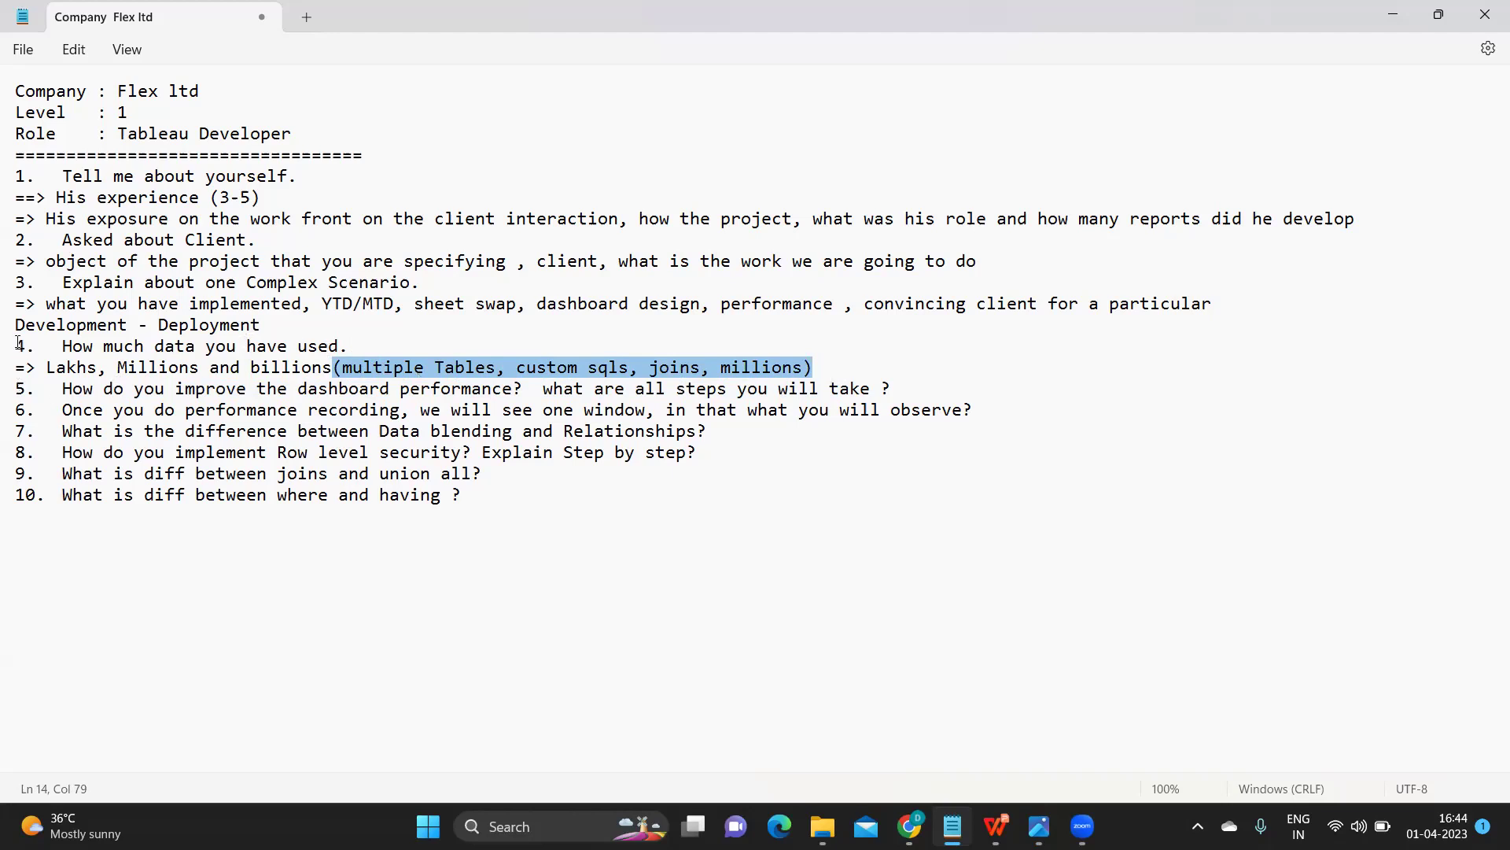
{"action": "left_click_drag", "start_coordinate": [17, 347], "coordinate": [885, 384]}
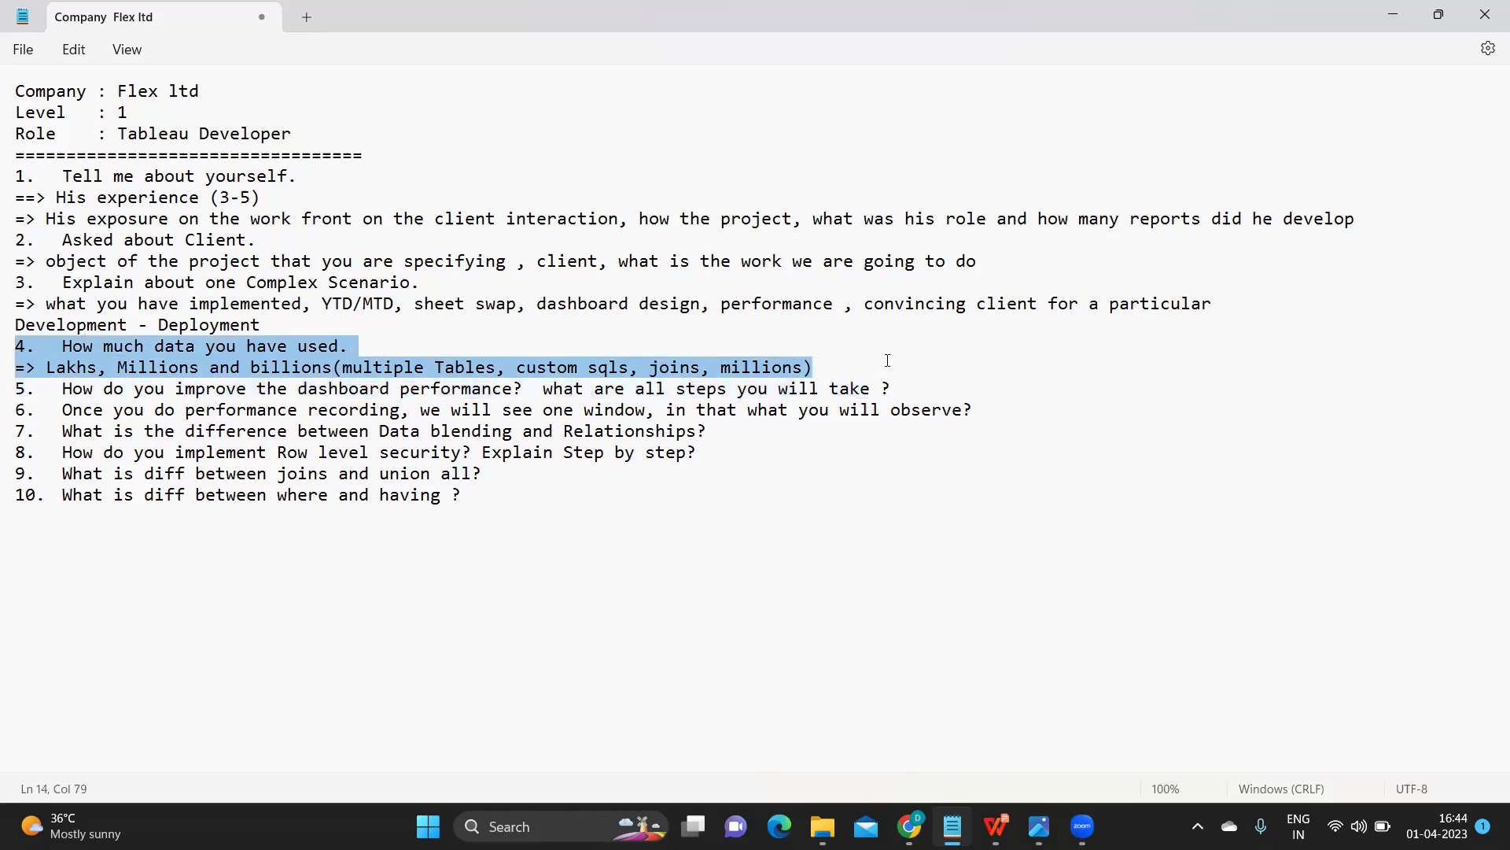
Step: Add the answer line '=> Development of report is part 1' under question 5
{"action": "double_click", "coordinate": [170, 348]}
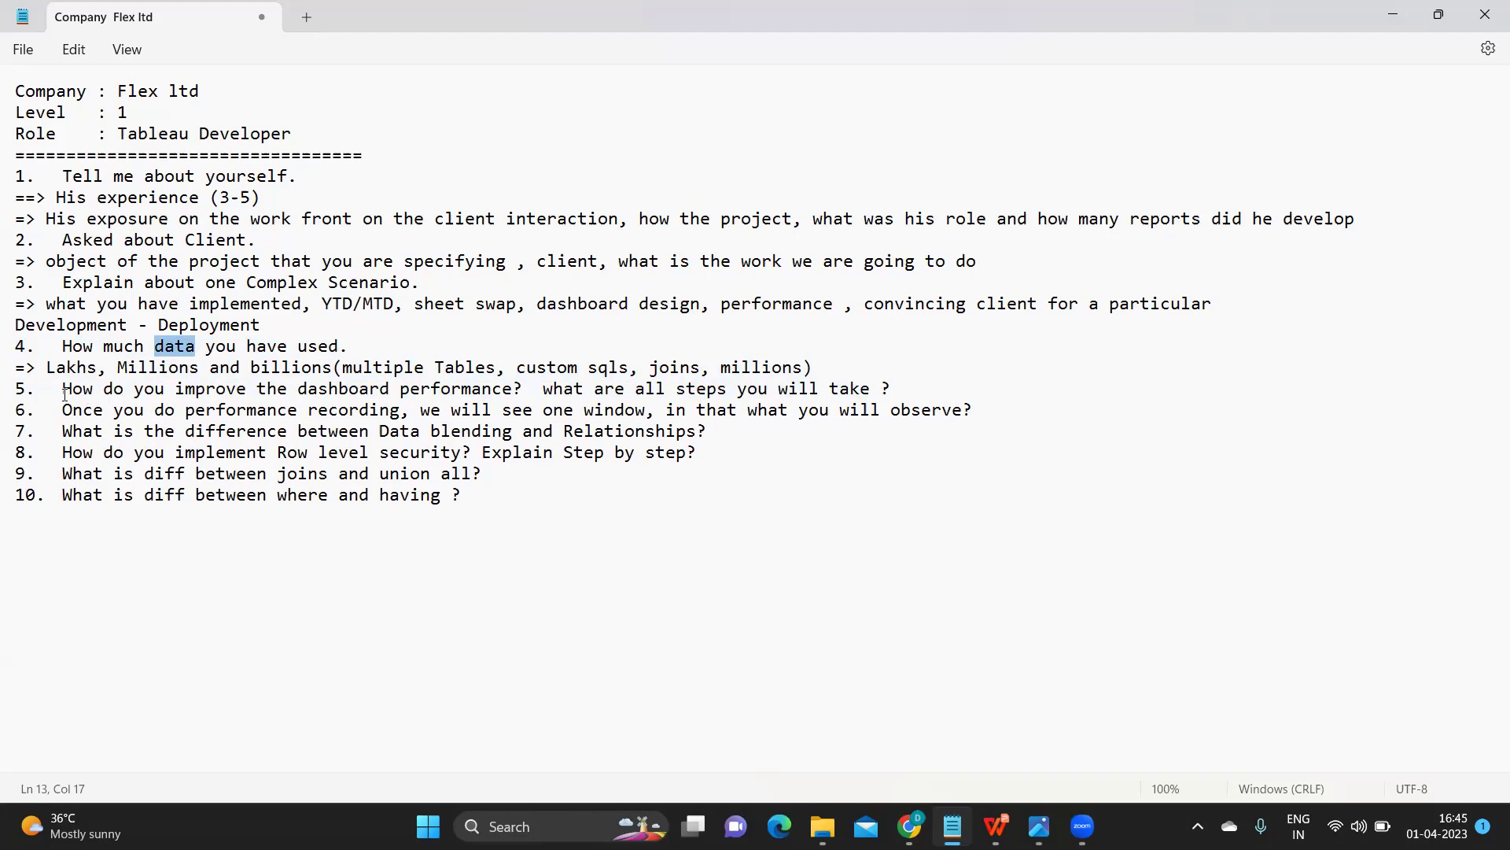
{"action": "left_click_drag", "start_coordinate": [64, 388], "coordinate": [922, 391]}
{"action": "left_click", "coordinate": [922, 390]}
{"action": "key", "text": "Return"}
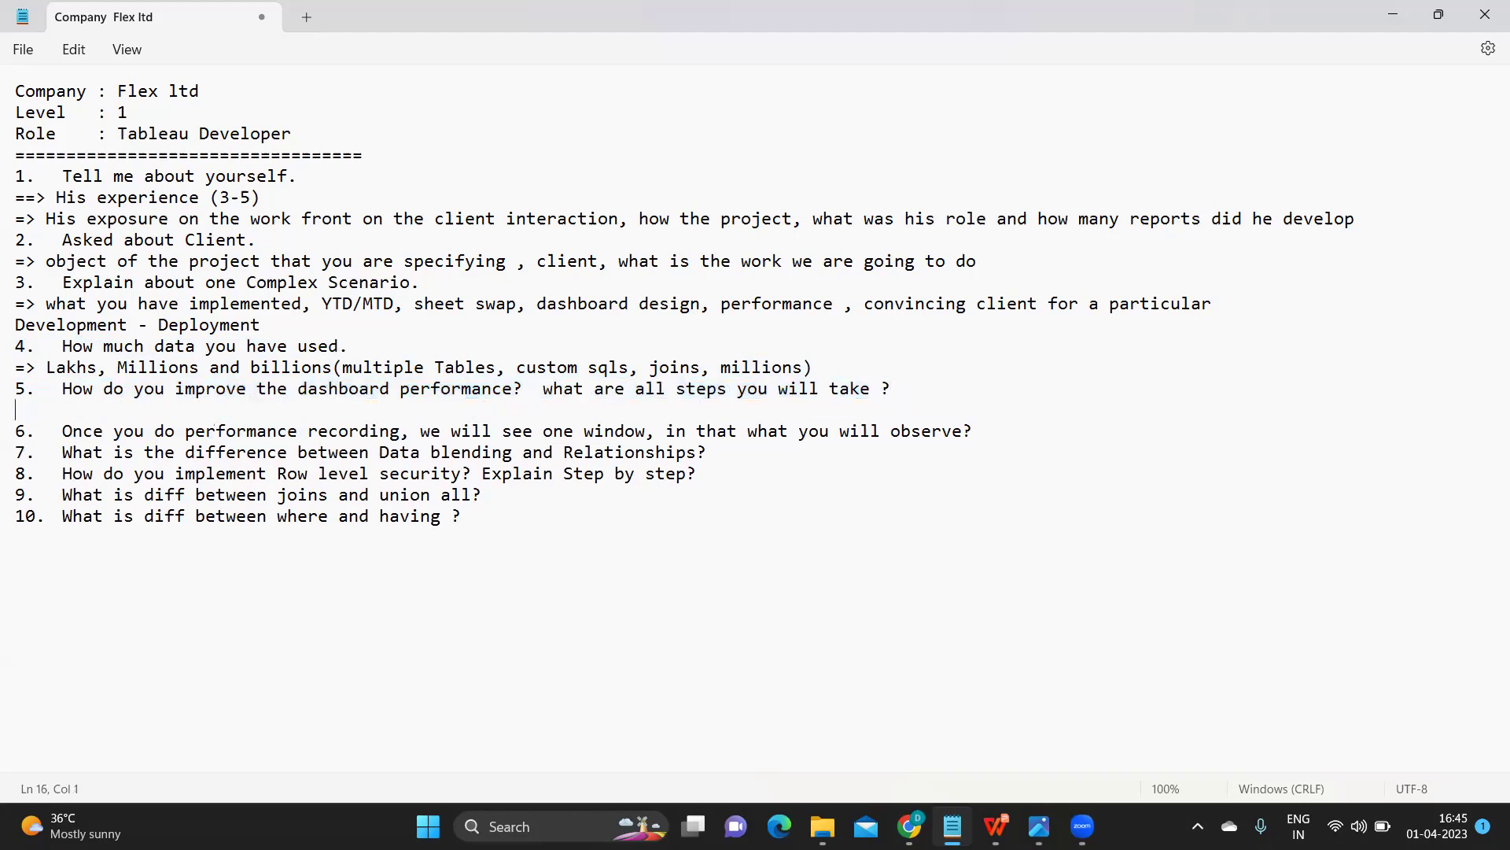
{"action": "type", "text": "="}
{"action": "type", "text": ">"}
{"action": "type", "text": " Deve;p"}
{"action": "key", "text": "BackSpace"}
{"action": "key", "text": "BackSpace"}
{"action": "type", "text": "lopment of report is "}
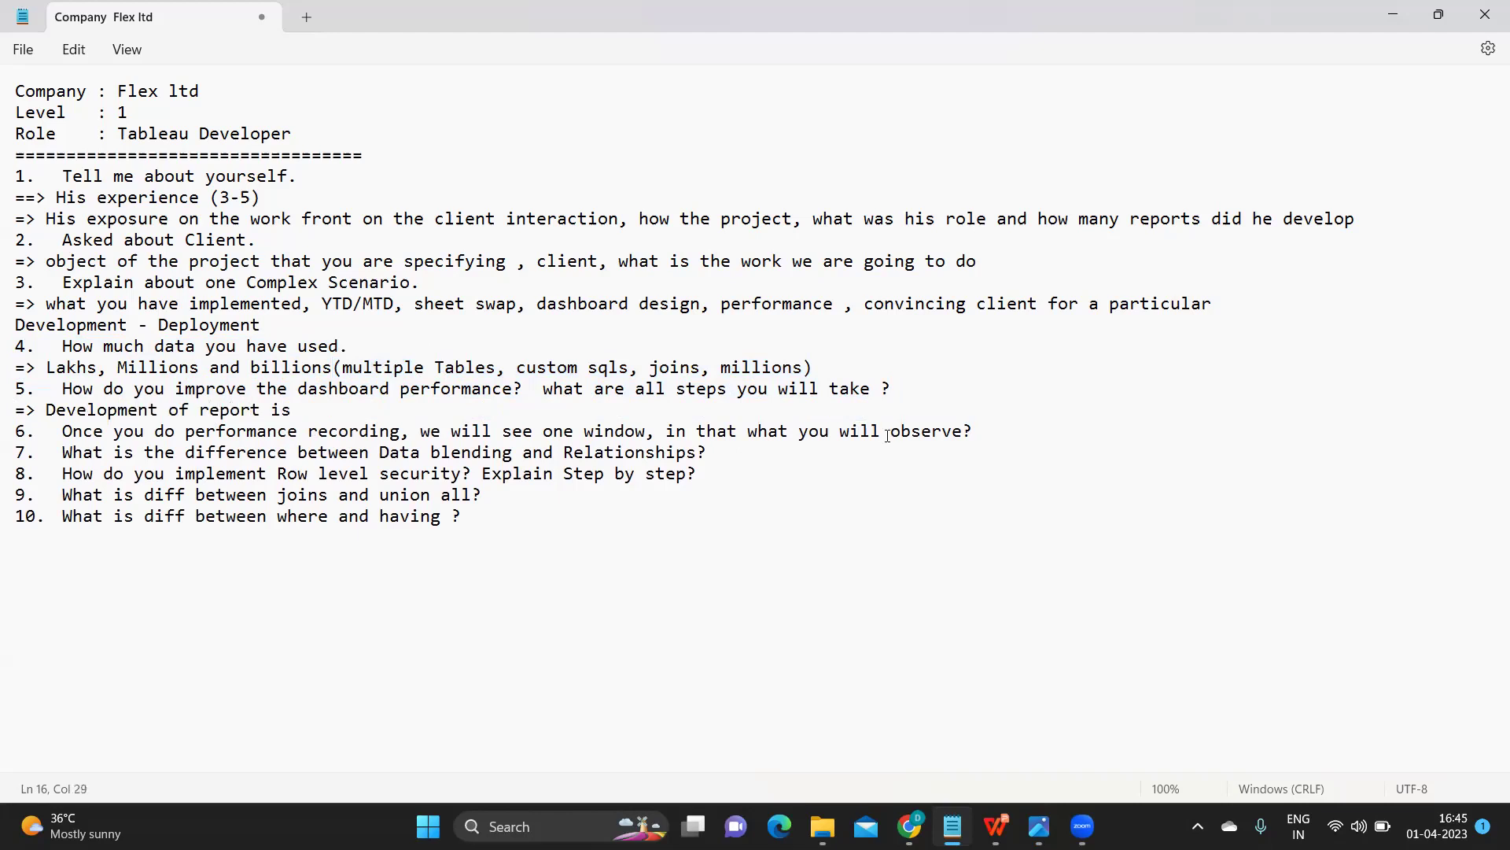
{"action": "type", "text": " part 1"}
Step: Add an empty '=>' line and append '-1000000 records' to the part 1 line
{"action": "key", "text": "Return"}
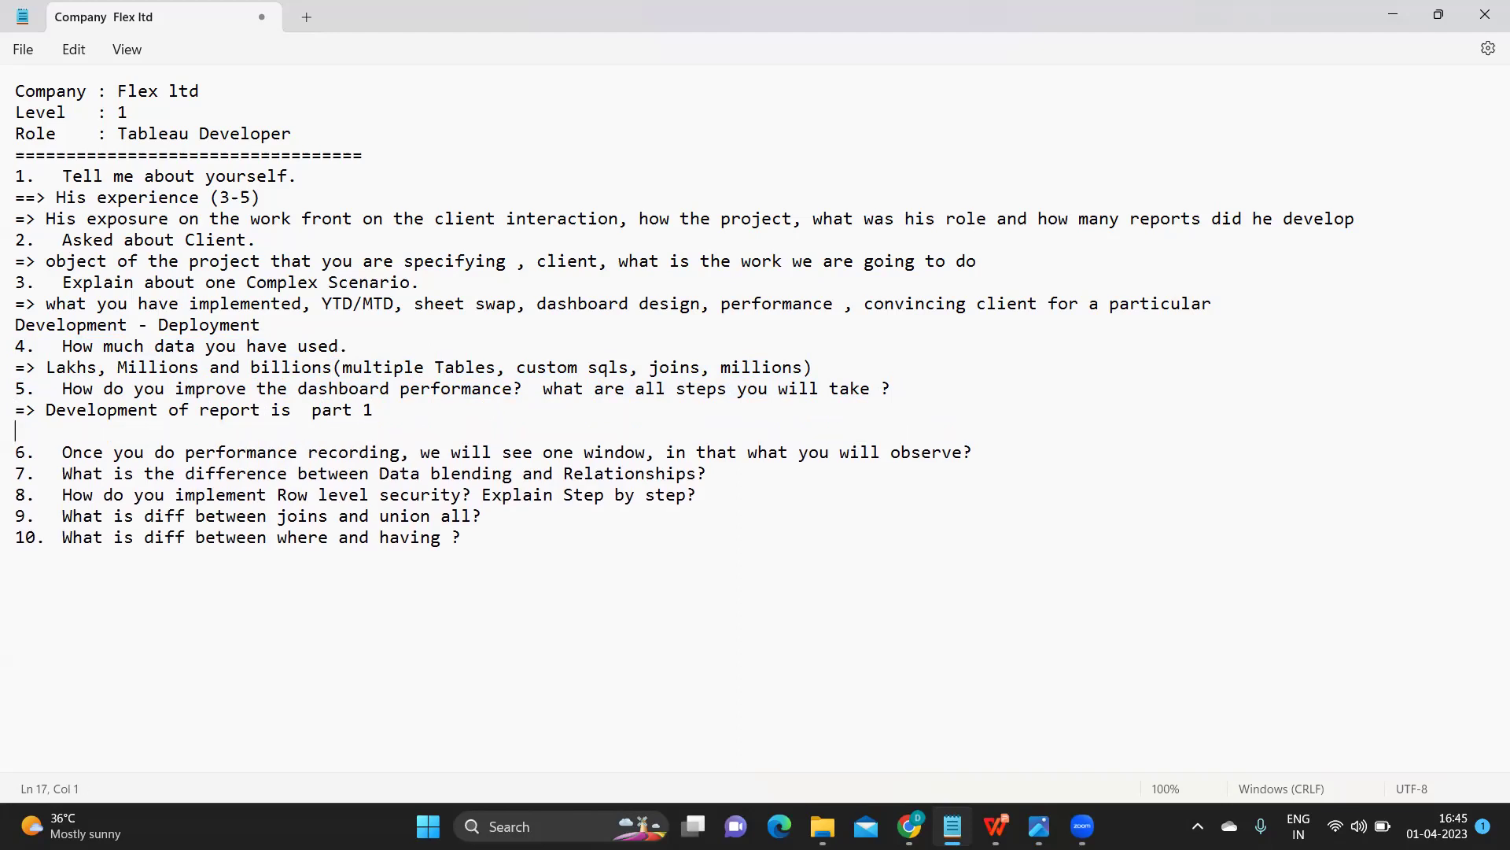
{"action": "type", "text": "=>"}
{"action": "left_click", "coordinate": [307, 415]}
{"action": "type", "text": "-1 0 records"}
{"action": "type", "text": "00000"}
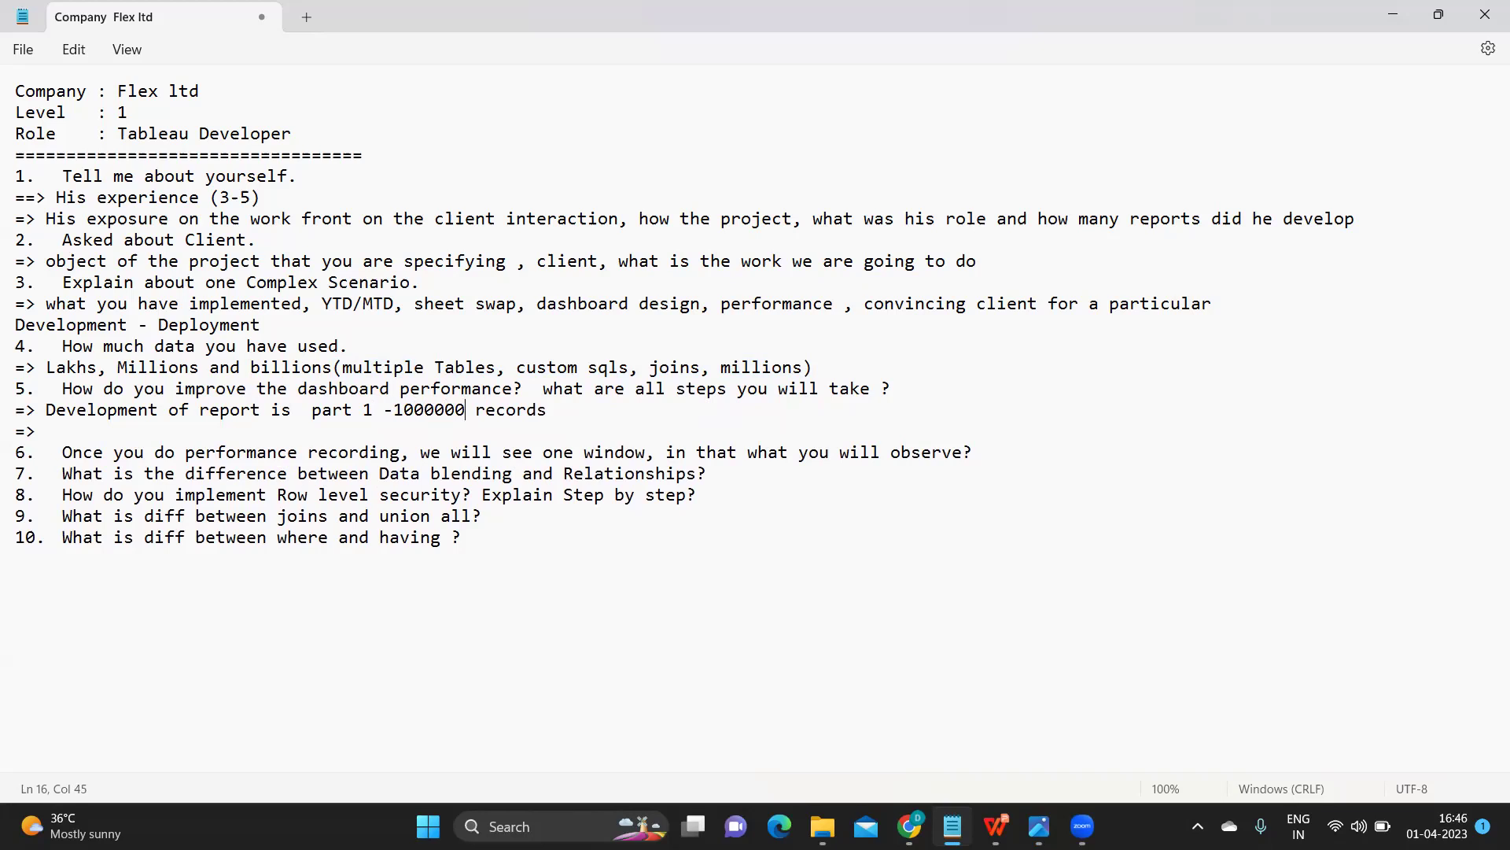
Step: Type 'do a performance recording on the dashboard-(Desktop, server)->Performance Workbook' on the second answer line
{"action": "left_click", "coordinate": [87, 425]}
{"action": "type", "text": "do a per"}
{"action": "type", "text": "formance recording"}
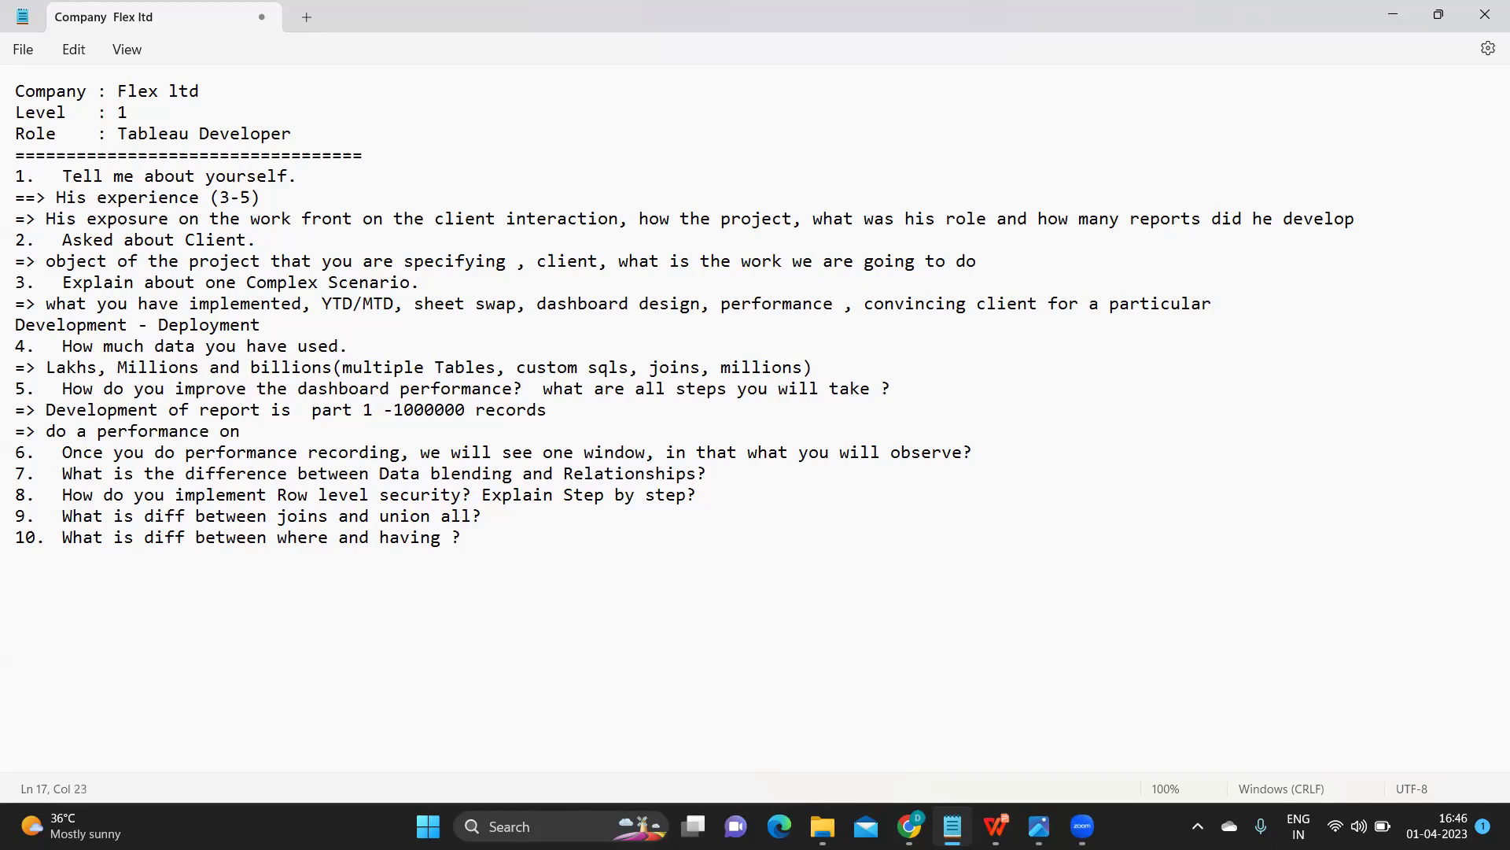
{"action": "key", "text": "BackSpace"}
{"action": "key", "text": "BackSpace"}
{"action": "key", "text": "BackSpace"}
{"action": "type", "text": "recording on the dash"}
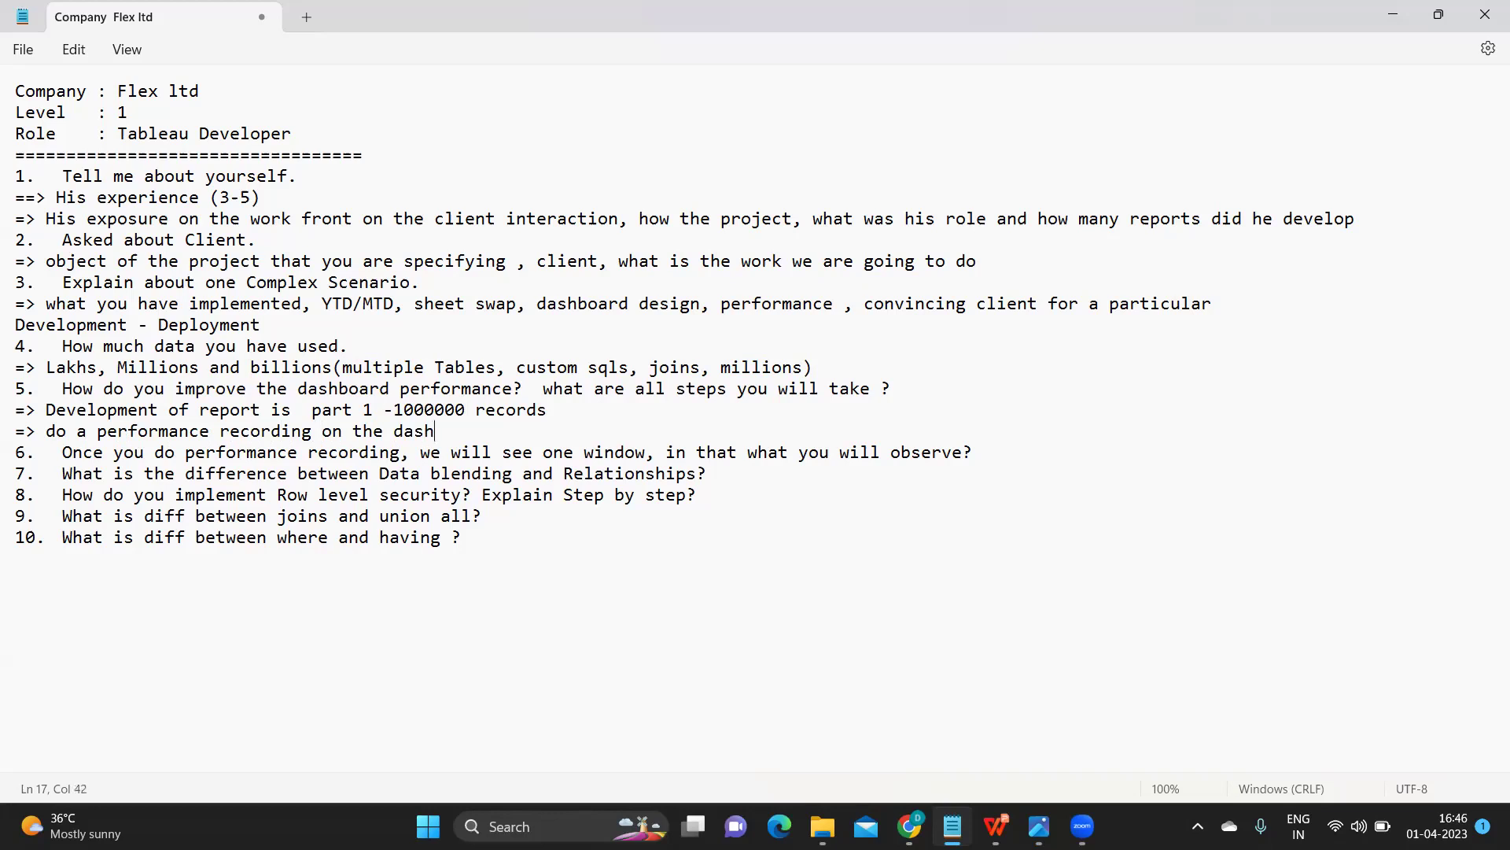
{"action": "type", "text": "board"}
{"action": "type", "text": "-(Desktop"}
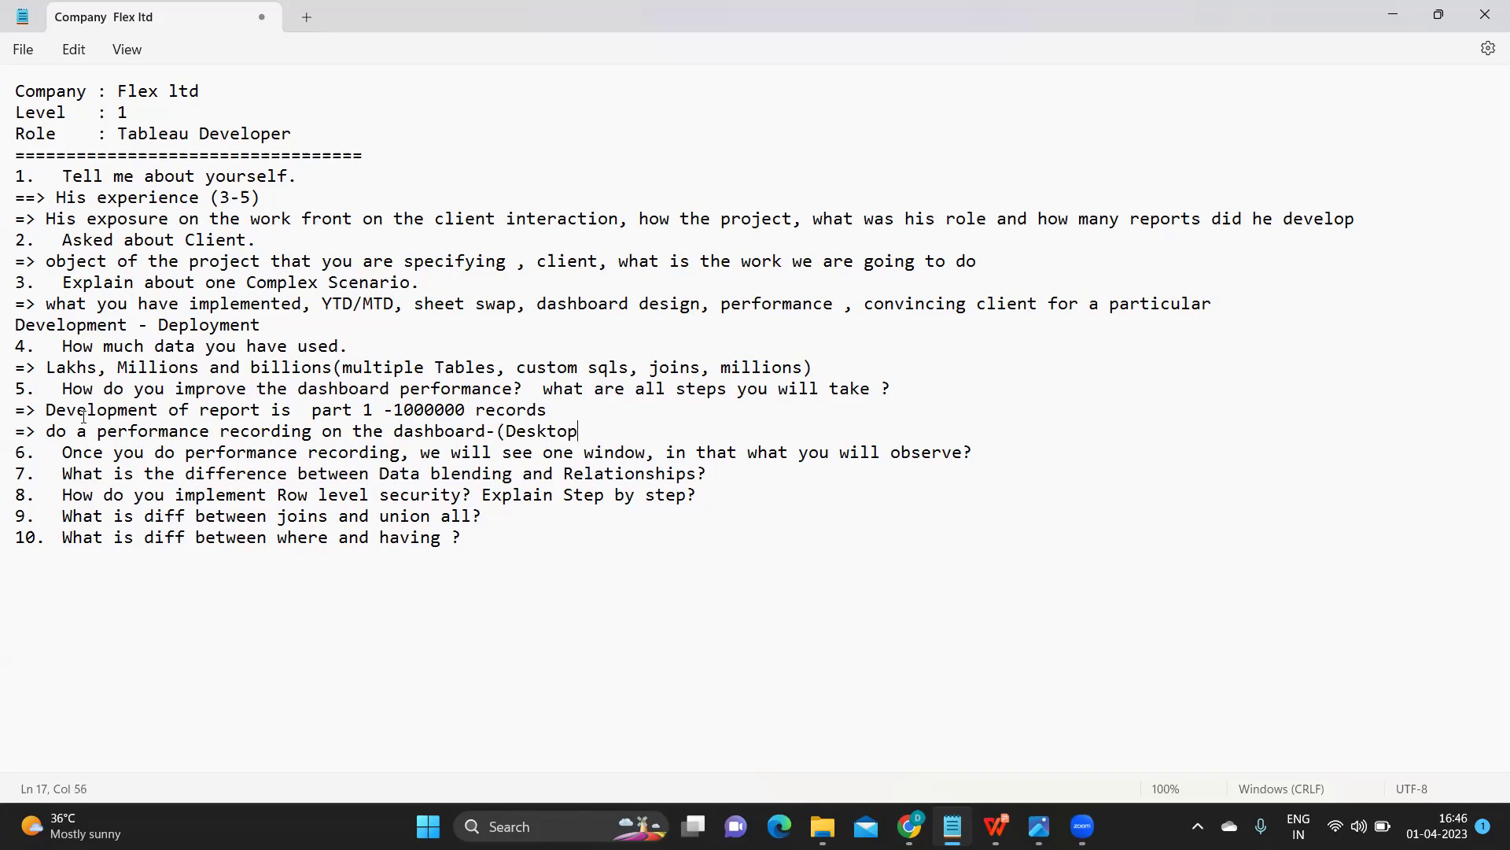
{"action": "type", "text": ", server)"}
{"action": "type", "text": "->"}
{"action": "type", "text": "Perform"}
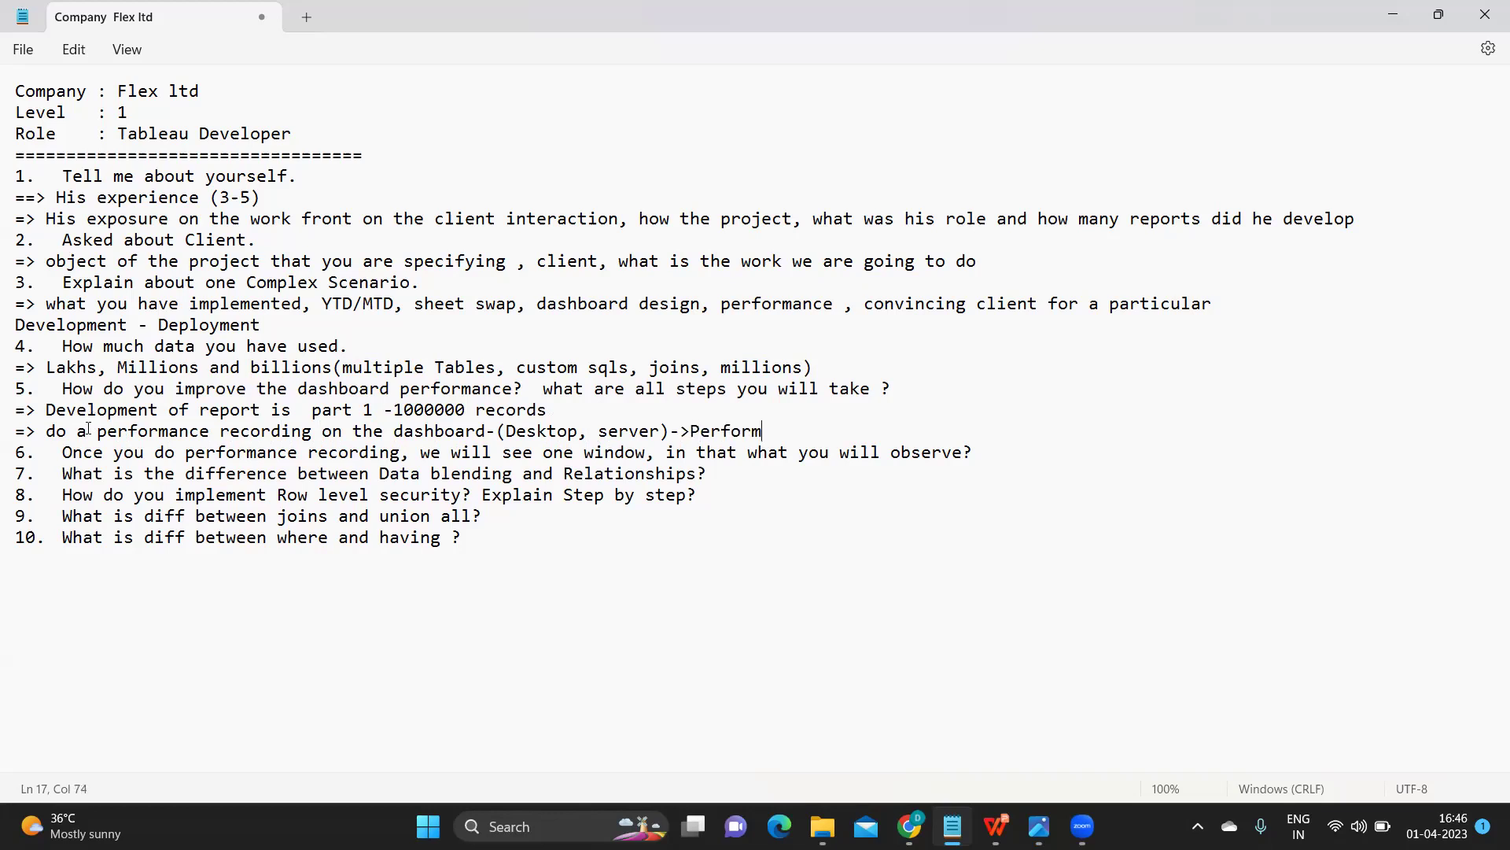
{"action": "type", "text": "ance Workbook"}
{"action": "left_click_drag", "start_coordinate": [62, 387], "coordinate": [525, 386]}
{"action": "left_click", "coordinate": [904, 389]}
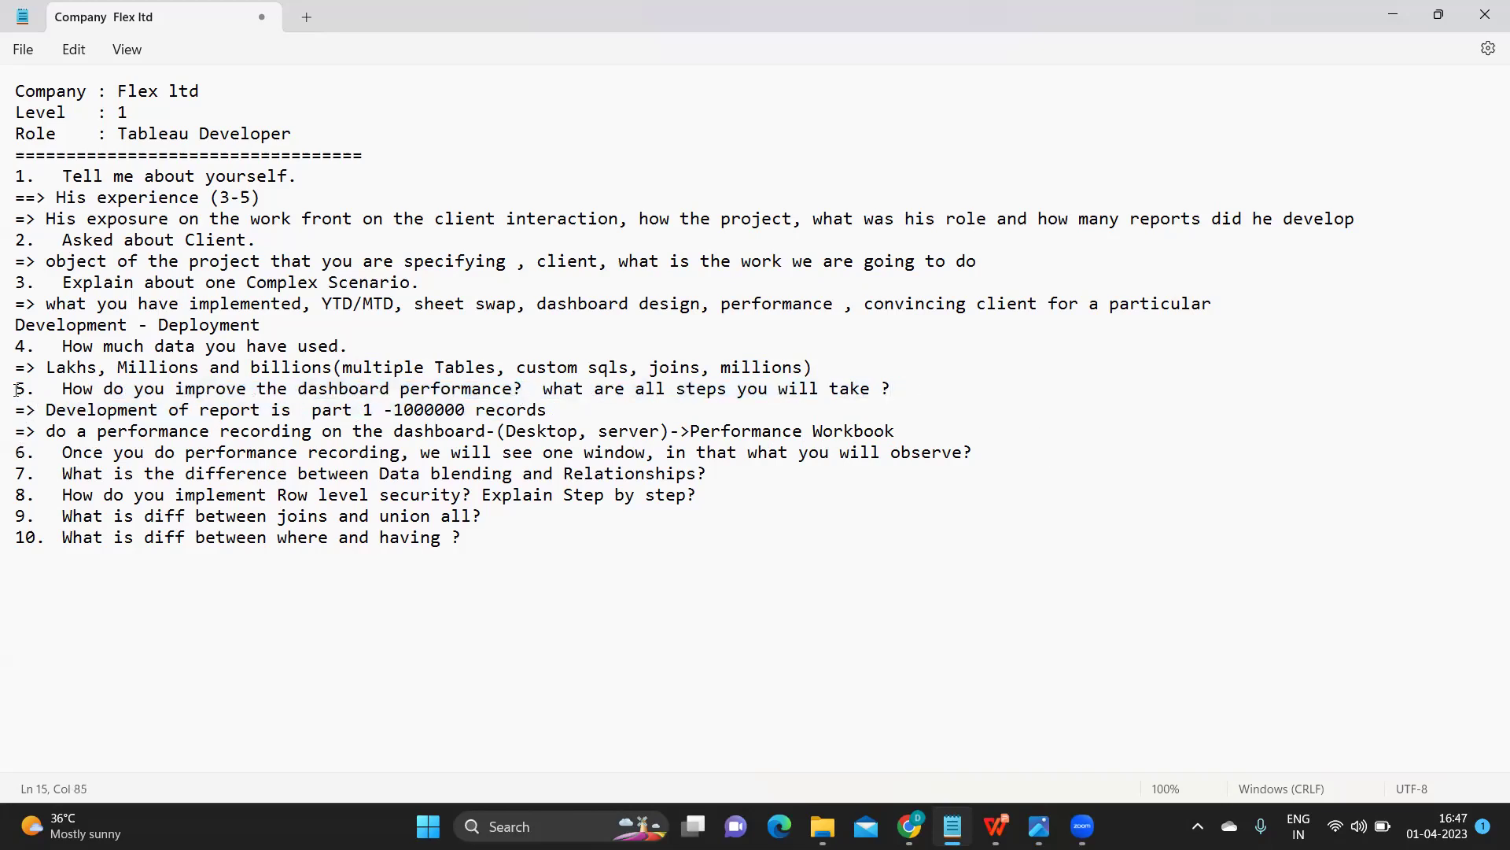
{"action": "left_click_drag", "start_coordinate": [16, 388], "coordinate": [920, 388]}
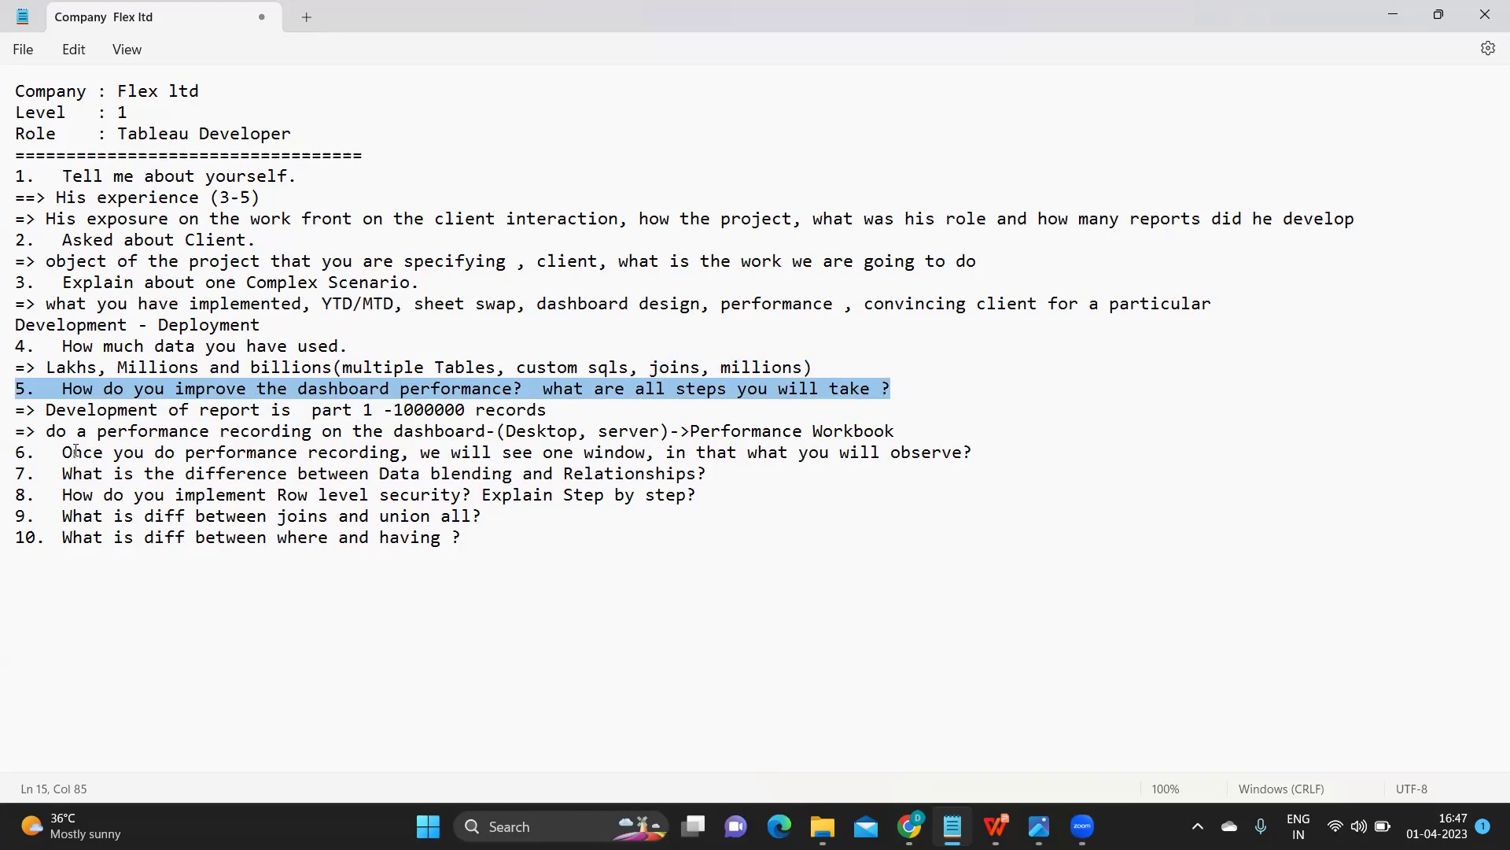
{"action": "left_click_drag", "start_coordinate": [73, 453], "coordinate": [373, 453]}
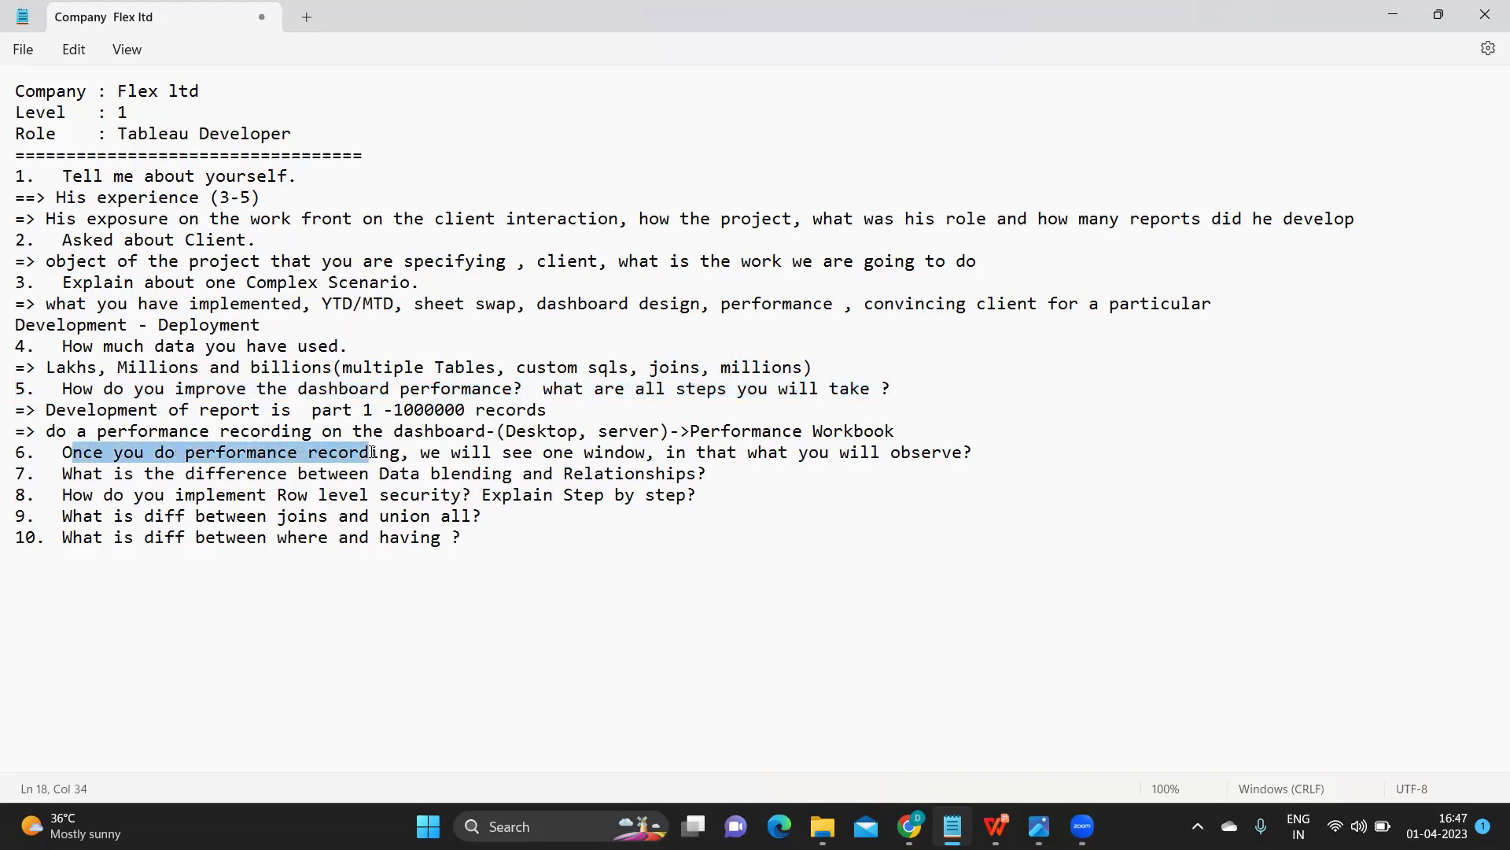
{"action": "left_click", "coordinate": [19, 391]}
{"action": "left_click", "coordinate": [150, 445]}
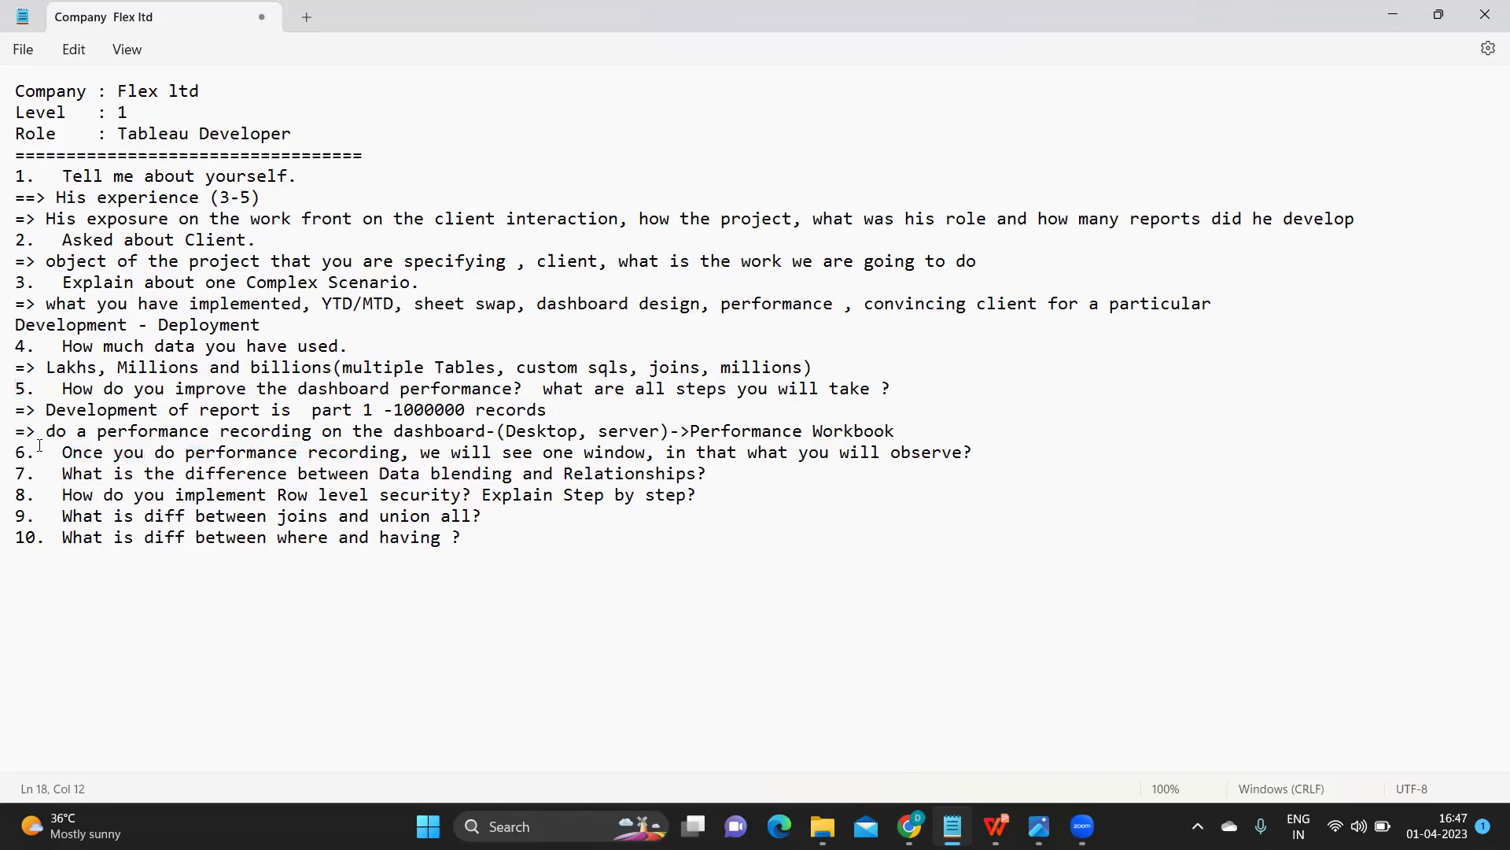
{"action": "left_click_drag", "start_coordinate": [62, 453], "coordinate": [993, 444]}
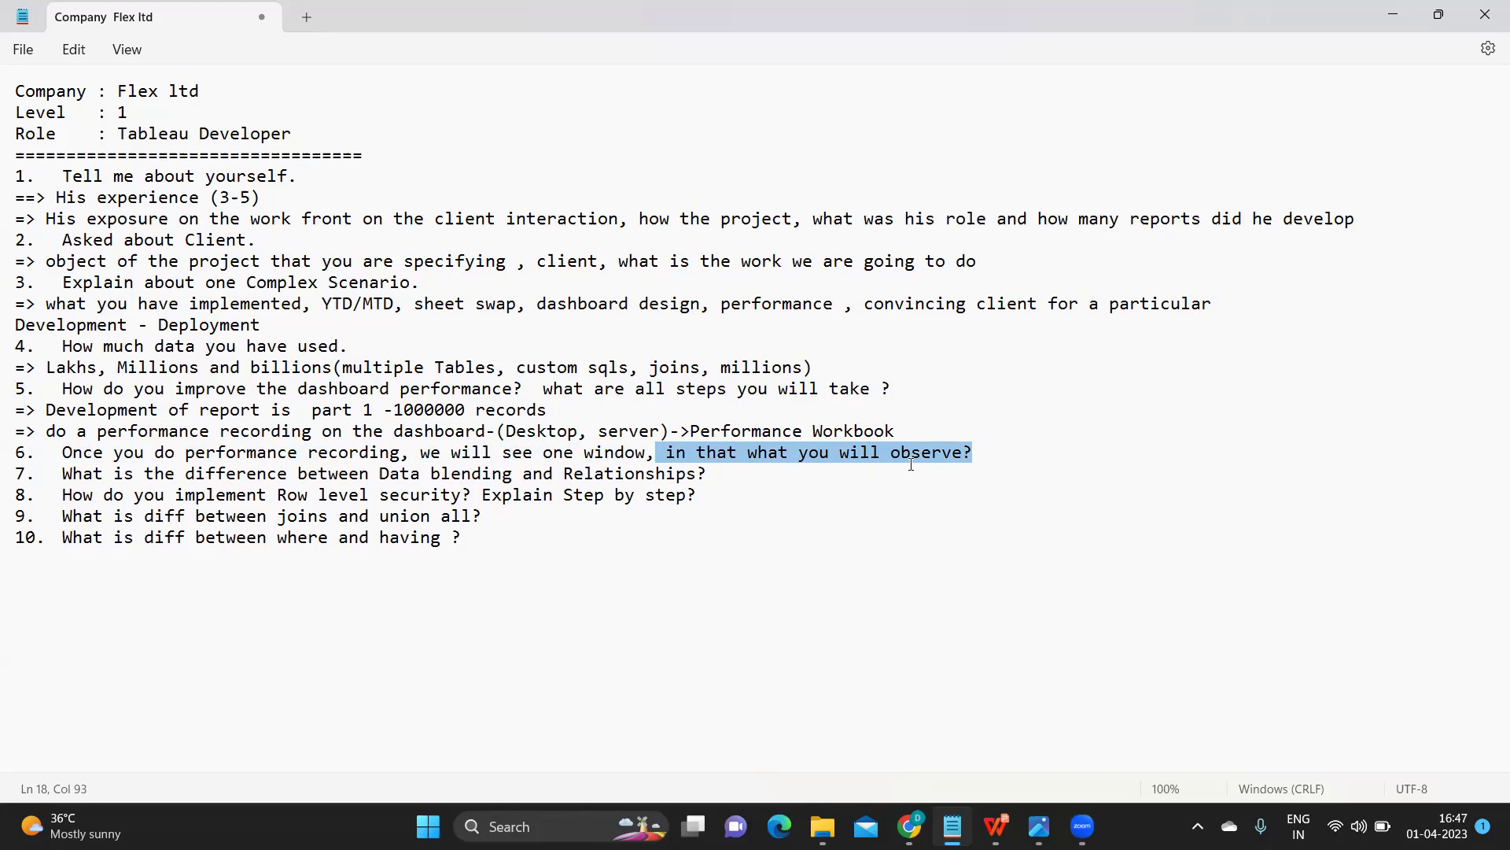
{"action": "left_click", "coordinate": [1007, 453]}
{"action": "left_click_drag", "start_coordinate": [1010, 452], "coordinate": [502, 452]}
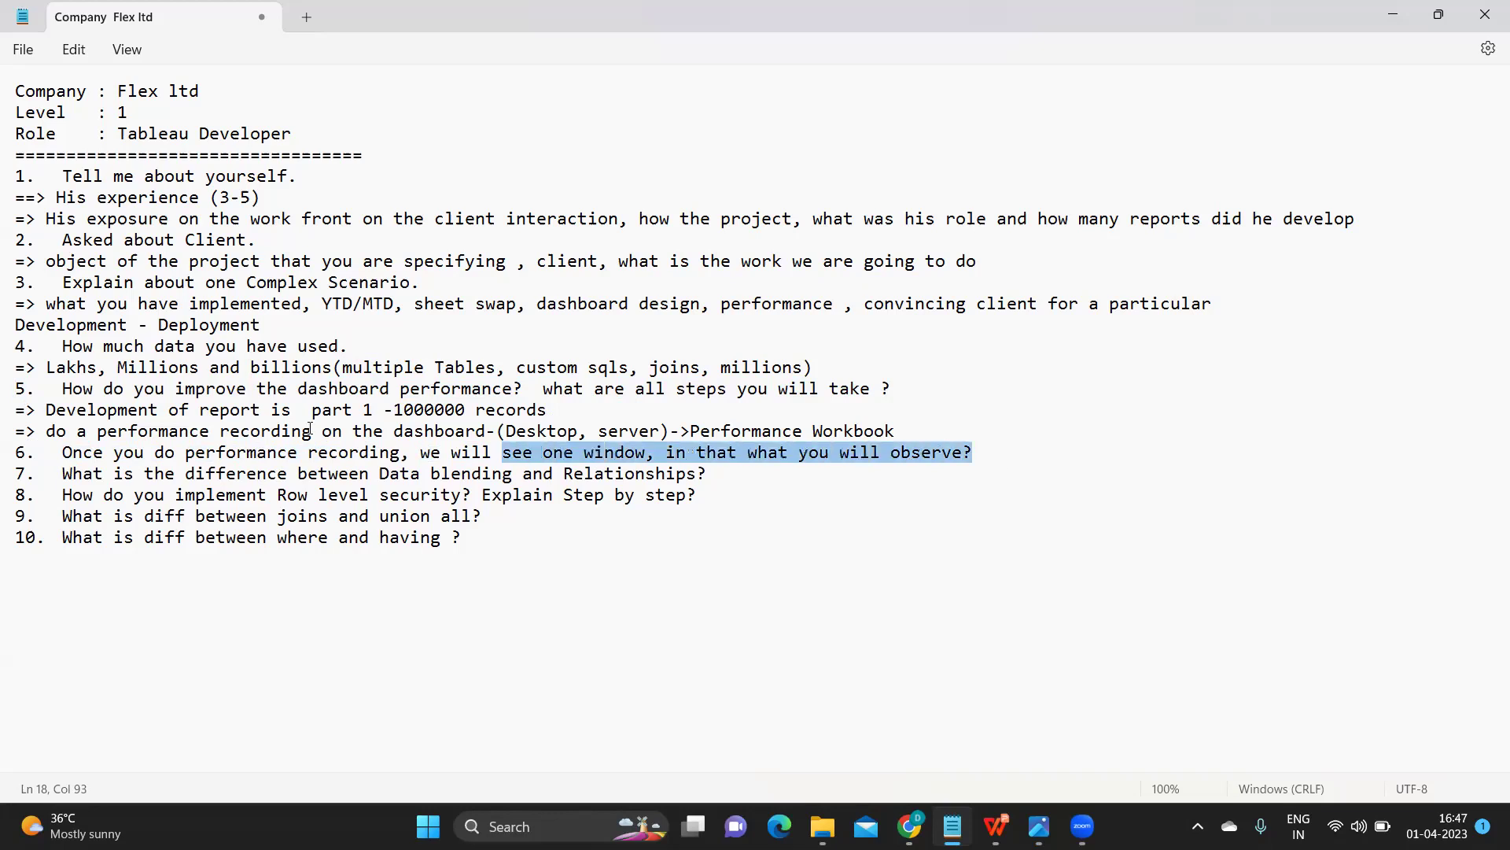
{"action": "left_click_drag", "start_coordinate": [310, 429], "coordinate": [7, 446]}
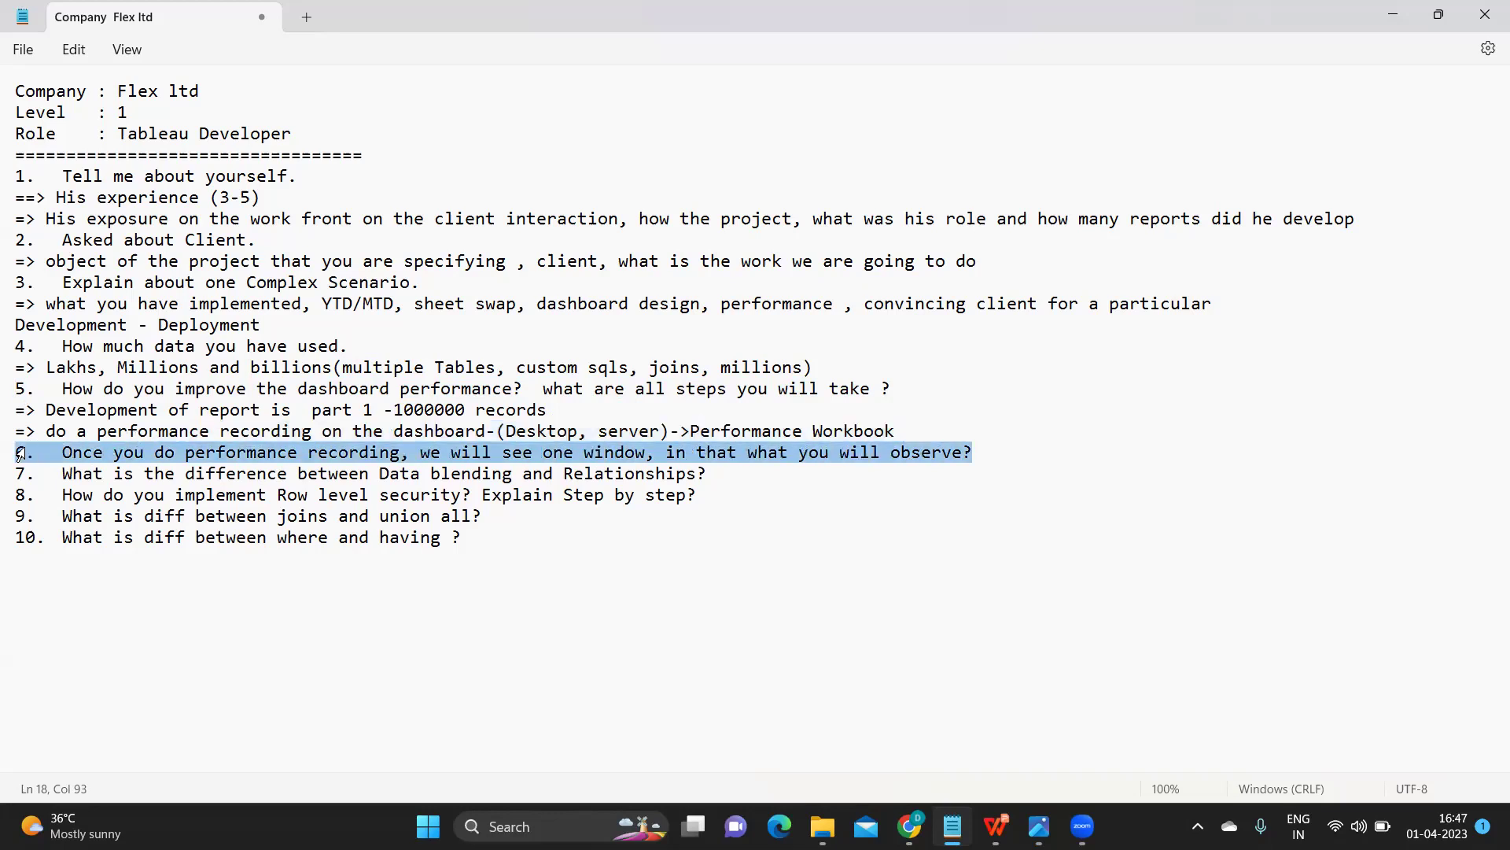
{"action": "left_click", "coordinate": [67, 454]}
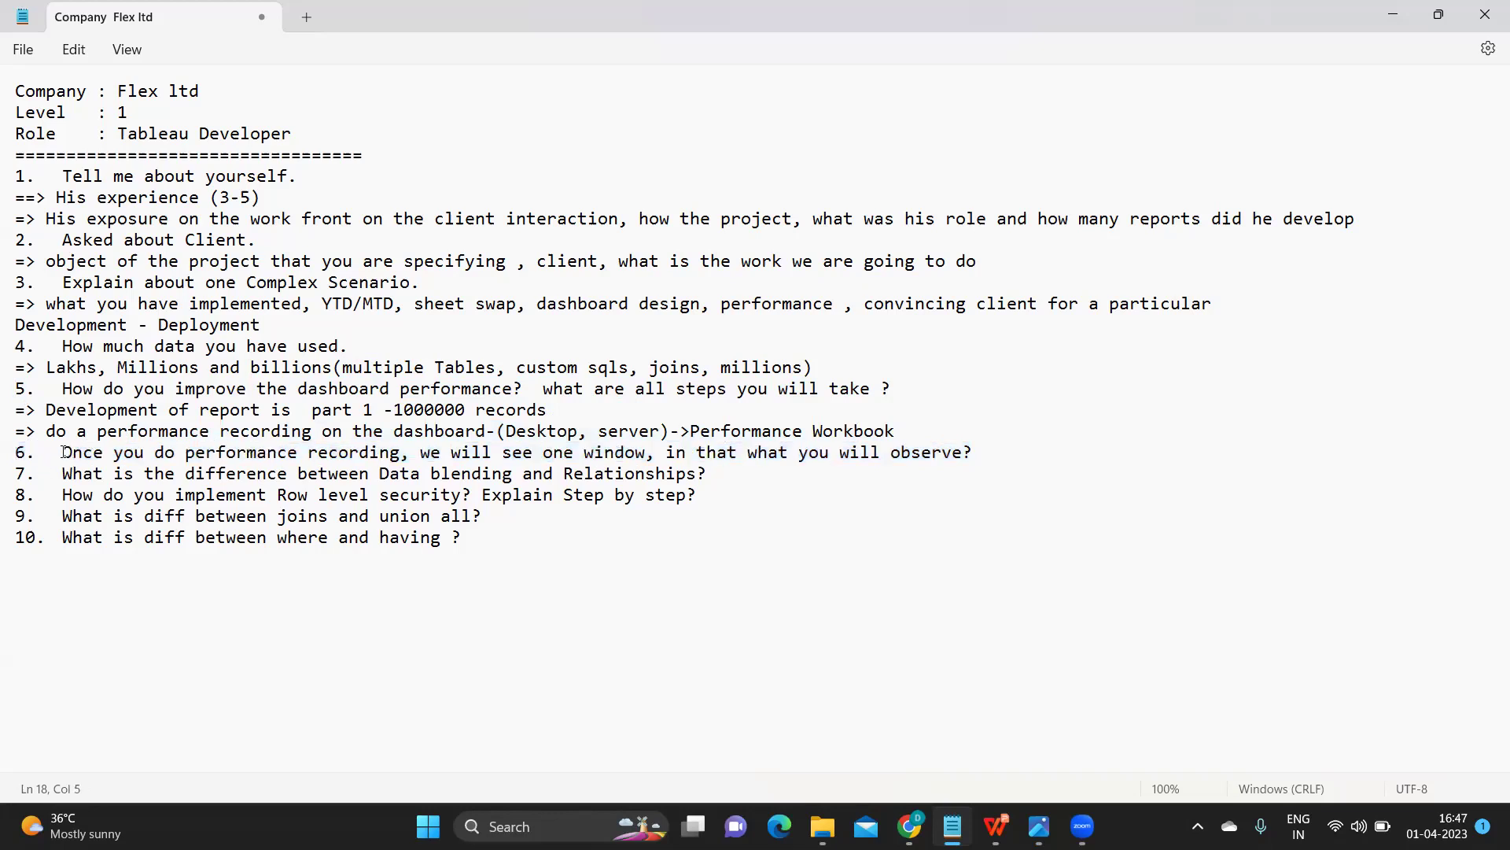
{"action": "left_click_drag", "start_coordinate": [68, 452], "coordinate": [76, 453]}
{"action": "left_click_drag", "start_coordinate": [689, 431], "coordinate": [905, 425]}
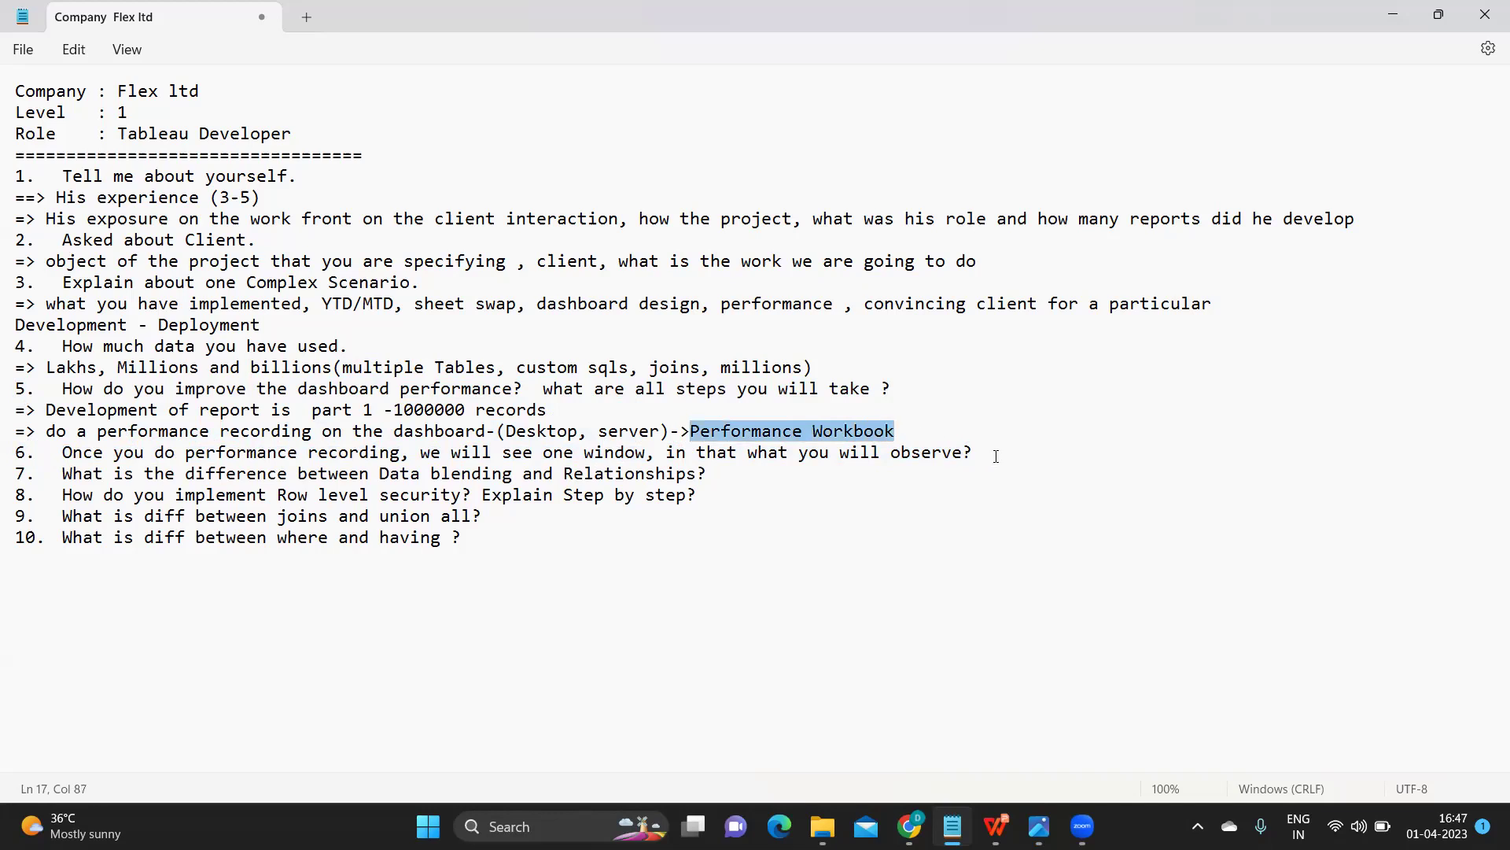
{"action": "left_click_drag", "start_coordinate": [996, 452], "coordinate": [19, 454]}
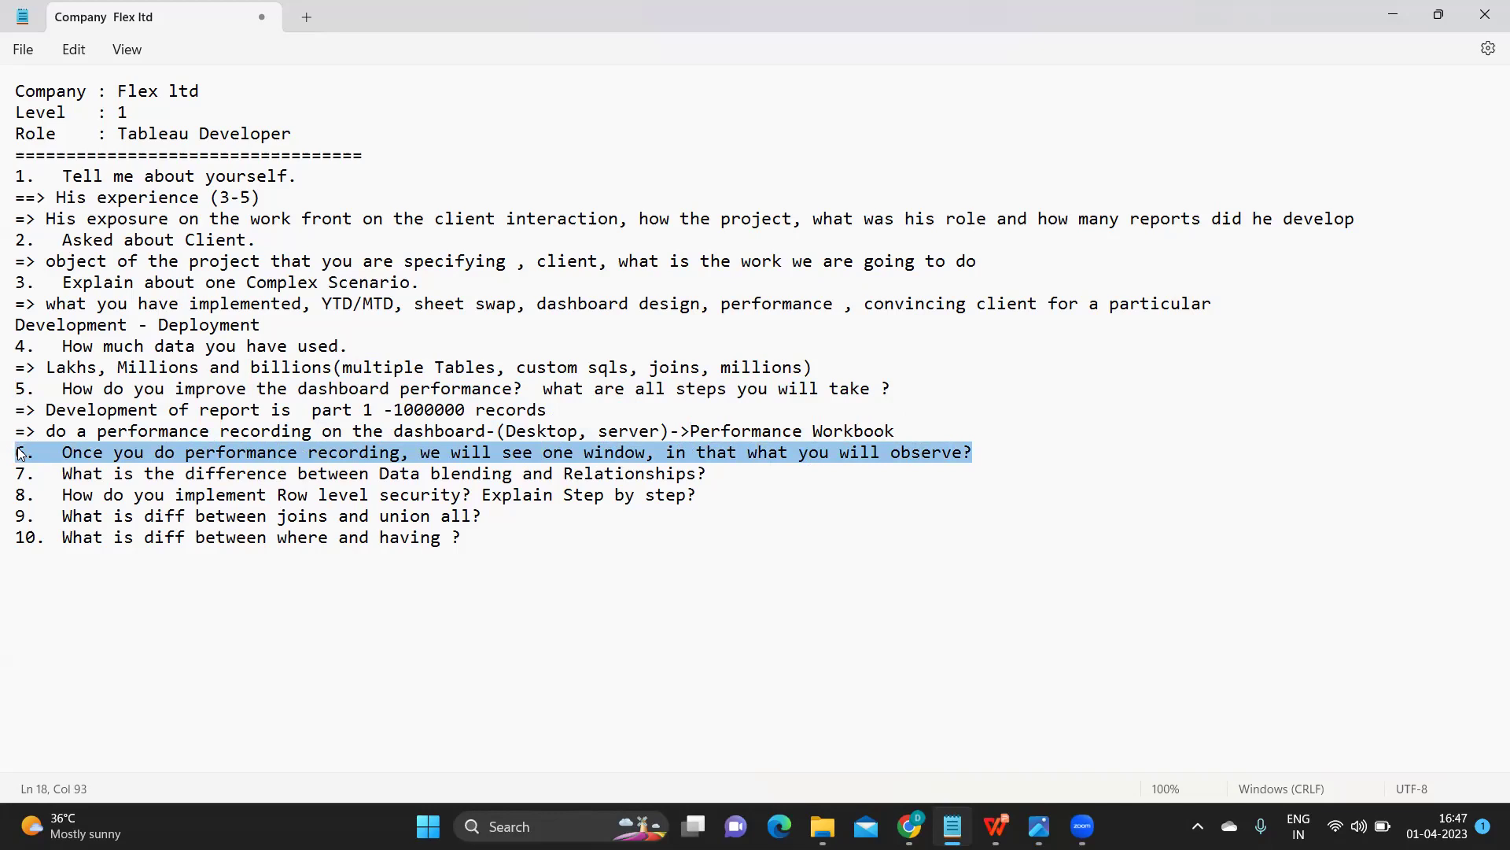
{"action": "left_click", "coordinate": [692, 430]}
{"action": "left_click_drag", "start_coordinate": [694, 430], "coordinate": [945, 437]}
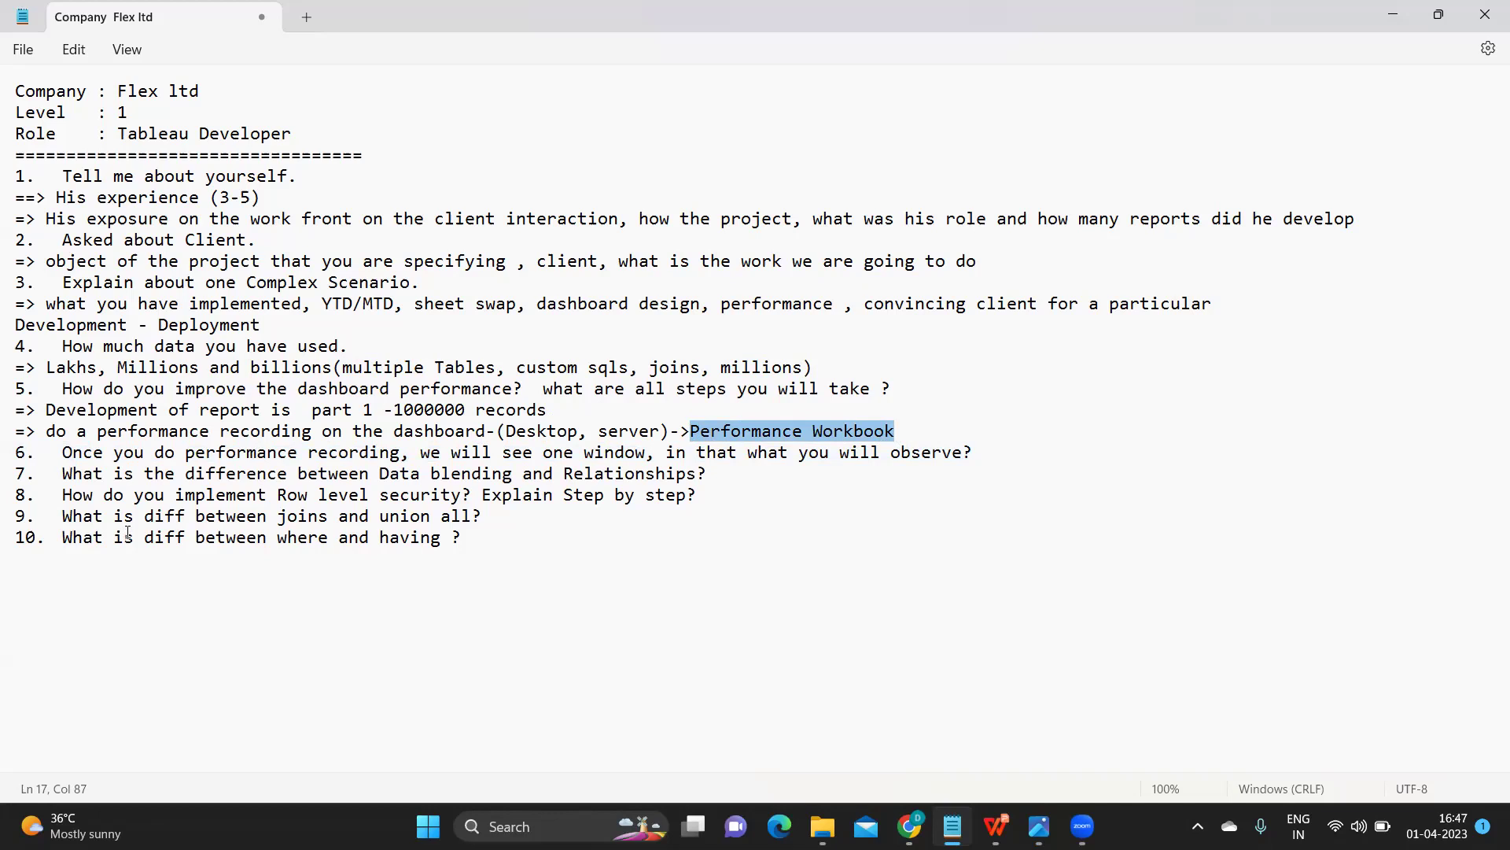
{"action": "left_click", "coordinate": [420, 537]}
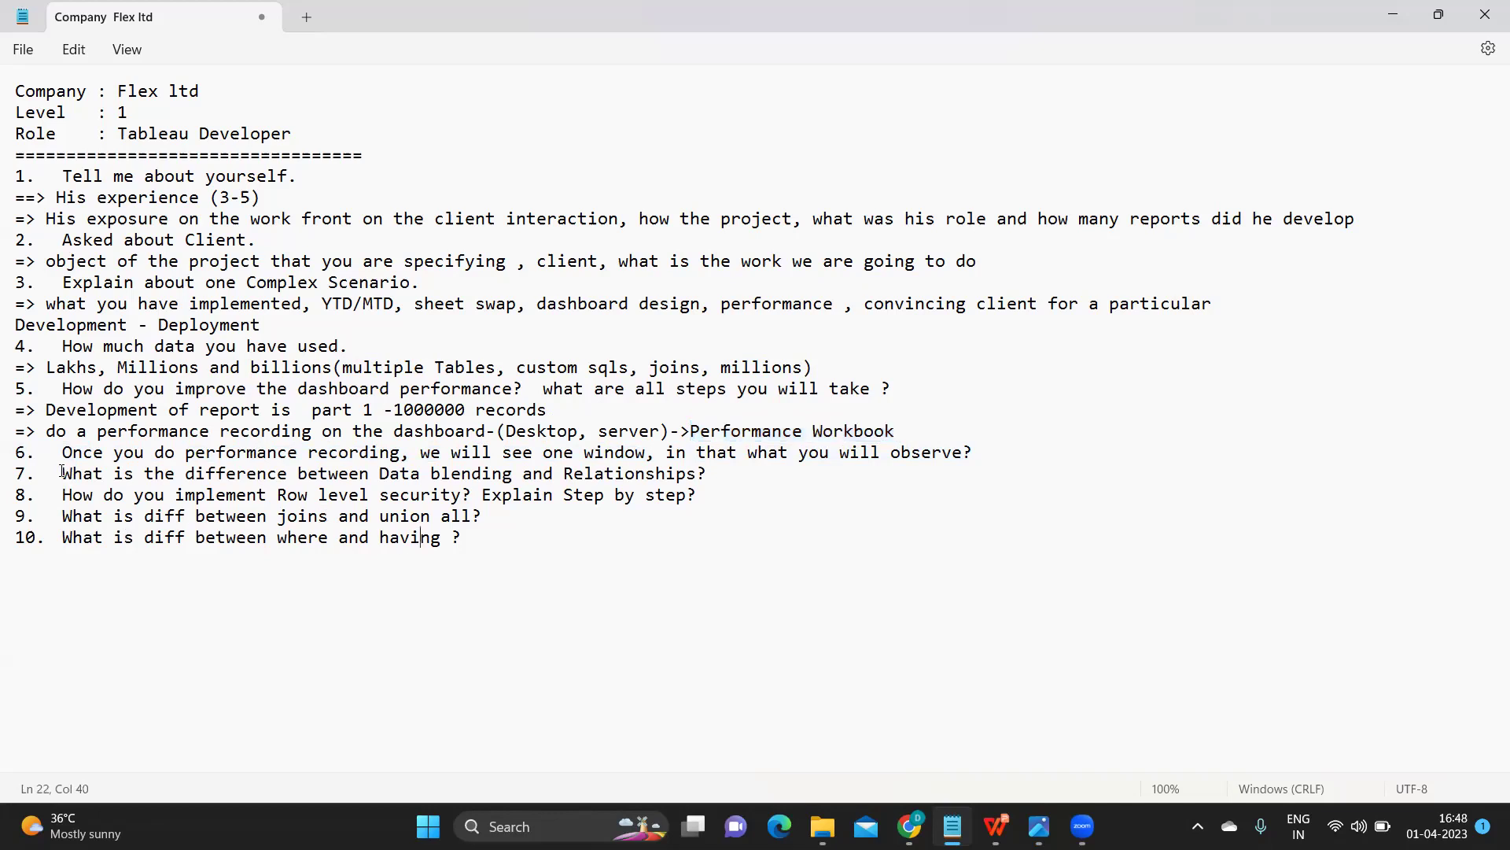
{"action": "left_click_drag", "start_coordinate": [62, 473], "coordinate": [720, 471]}
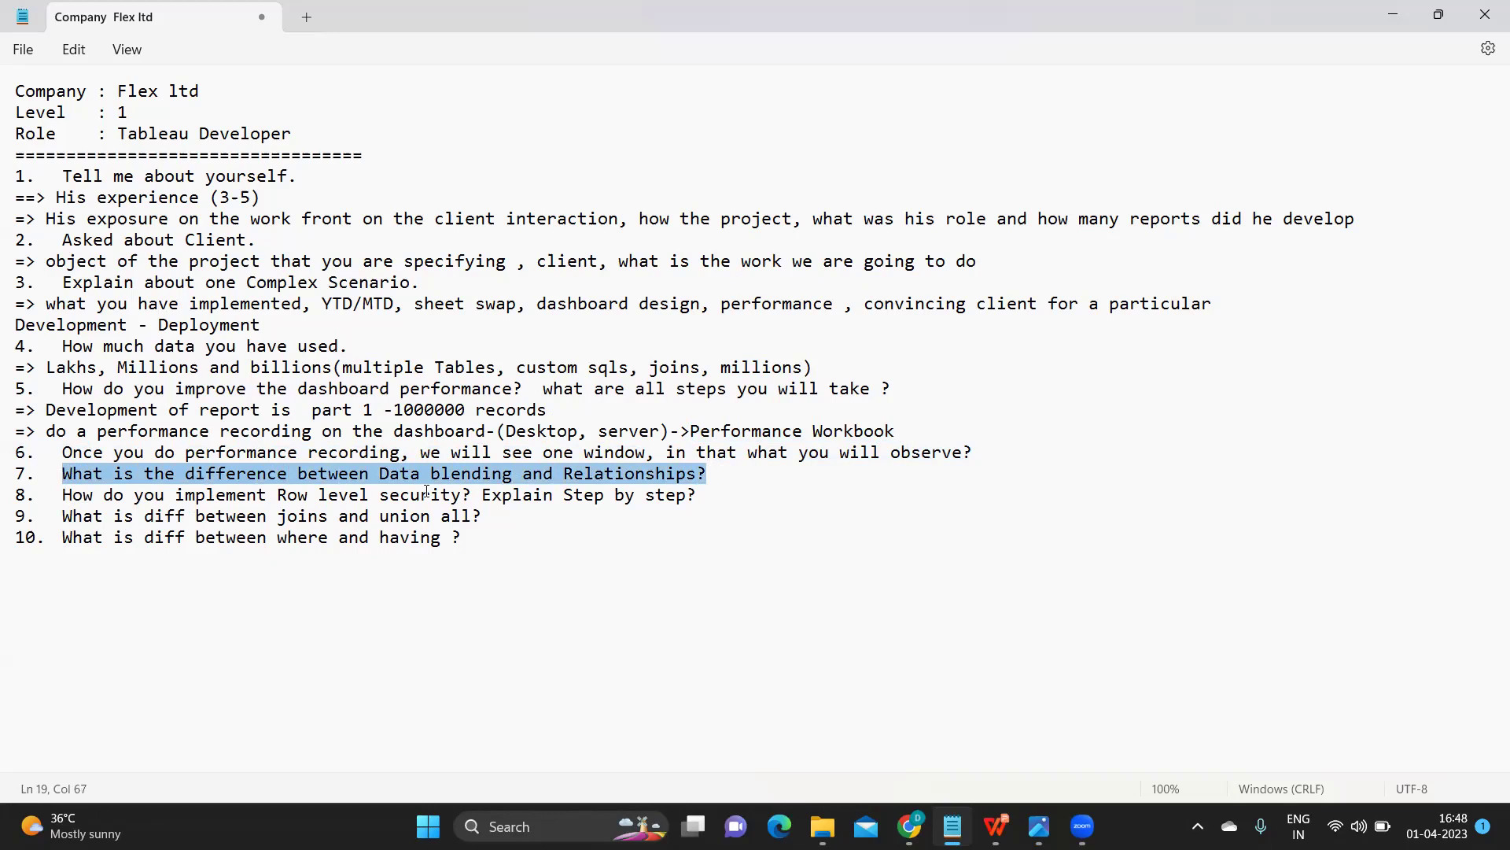
{"action": "left_click", "coordinate": [402, 477]}
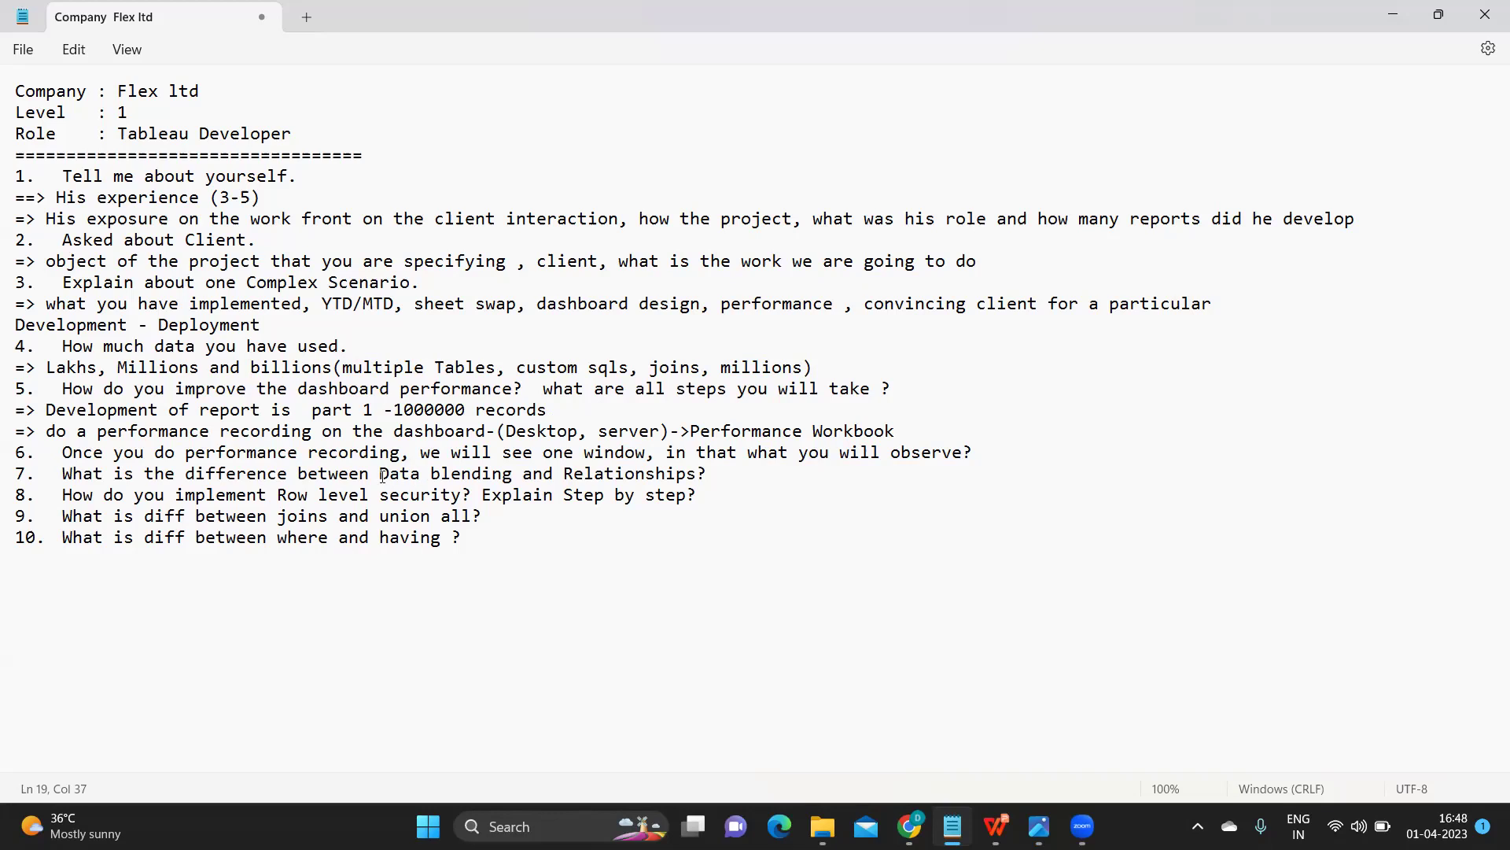
{"action": "left_click_drag", "start_coordinate": [380, 474], "coordinate": [516, 475]}
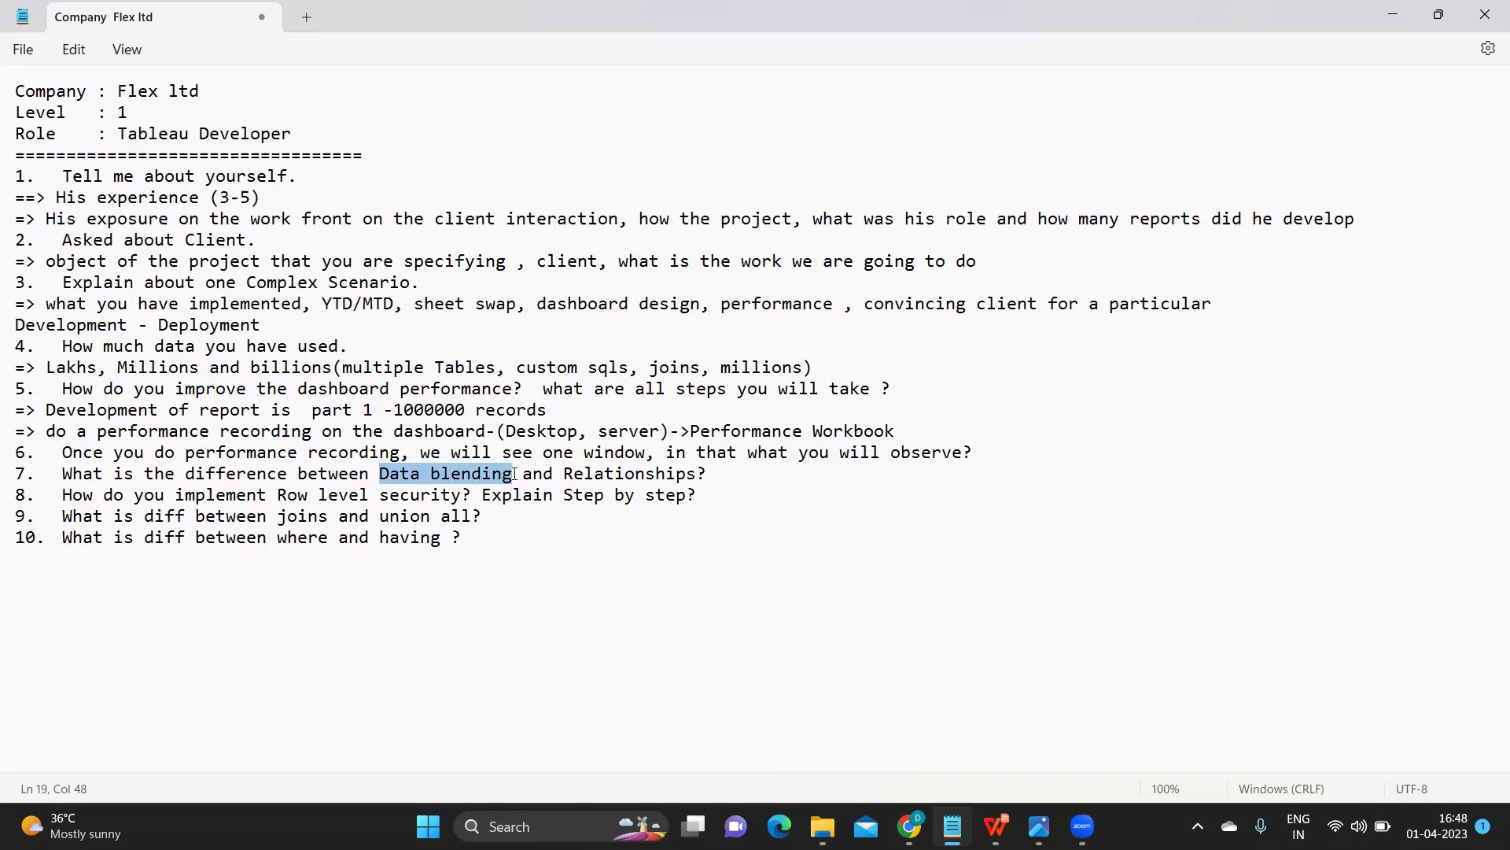
{"action": "left_click", "coordinate": [500, 477]}
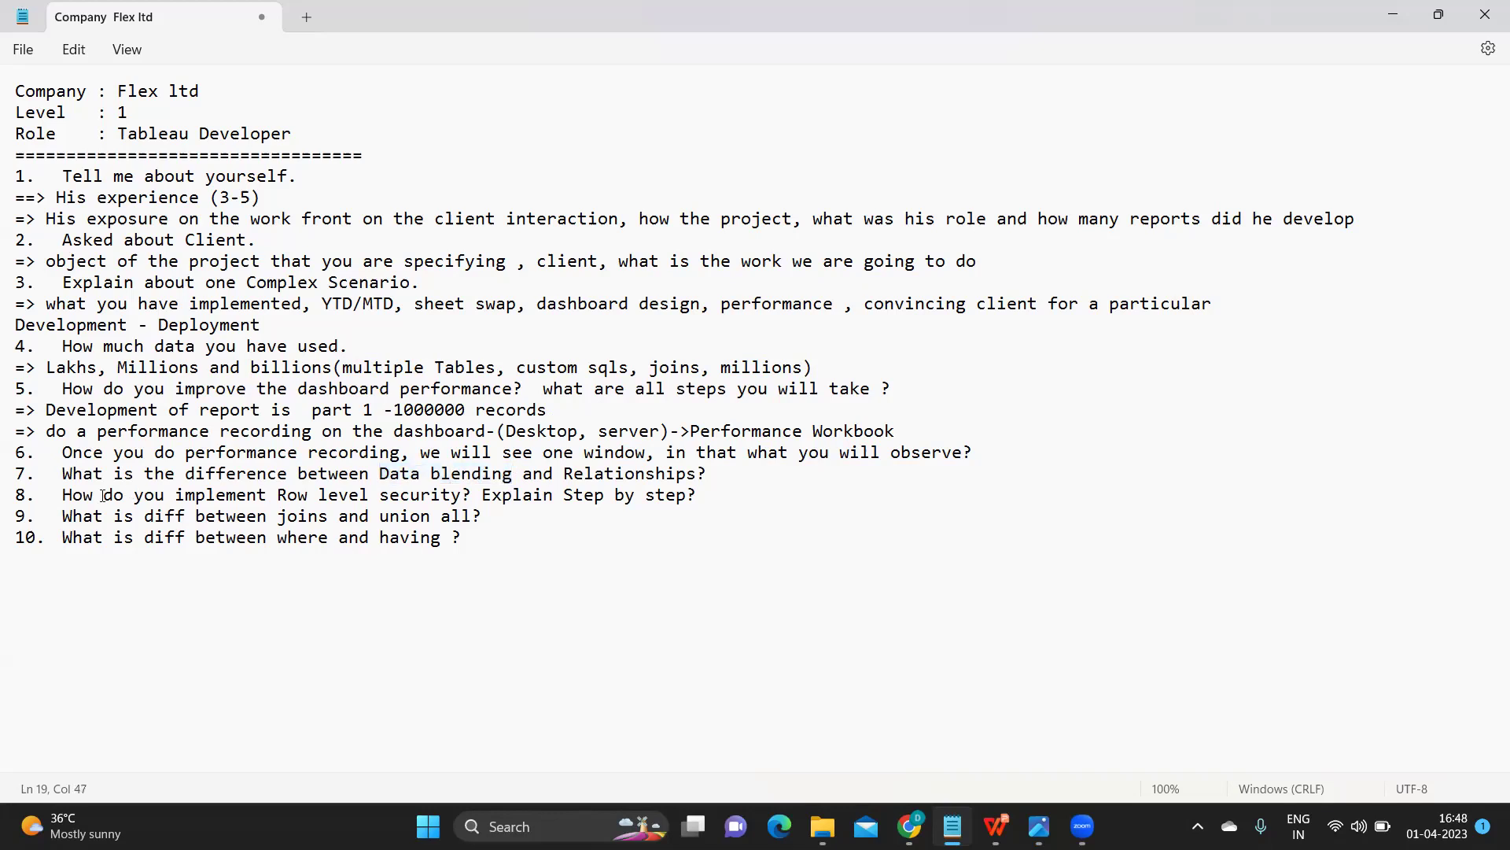
{"action": "left_click_drag", "start_coordinate": [83, 495], "coordinate": [706, 488]}
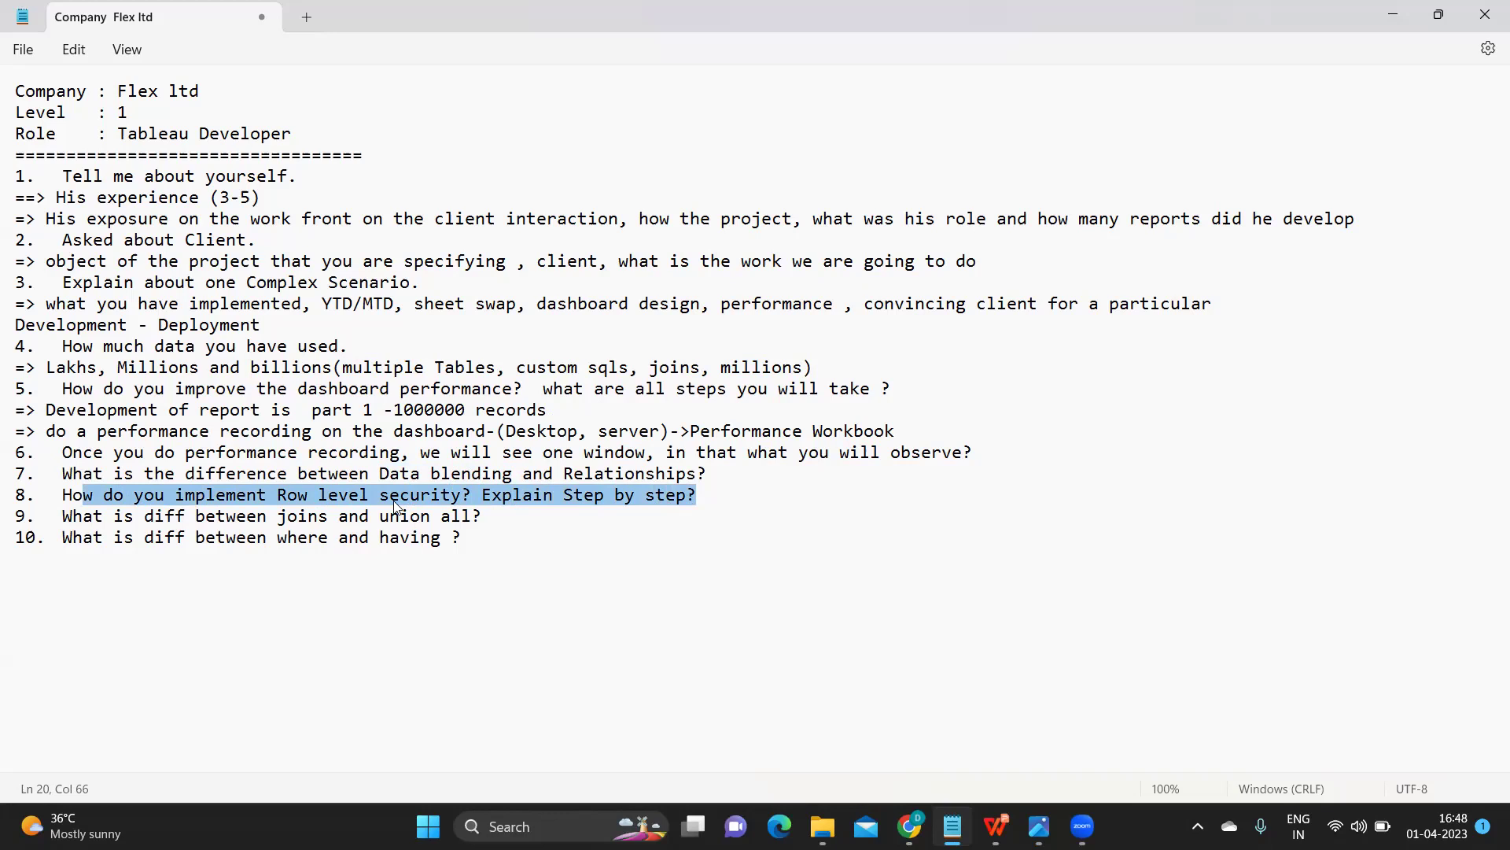
{"action": "left_click", "coordinate": [296, 494]}
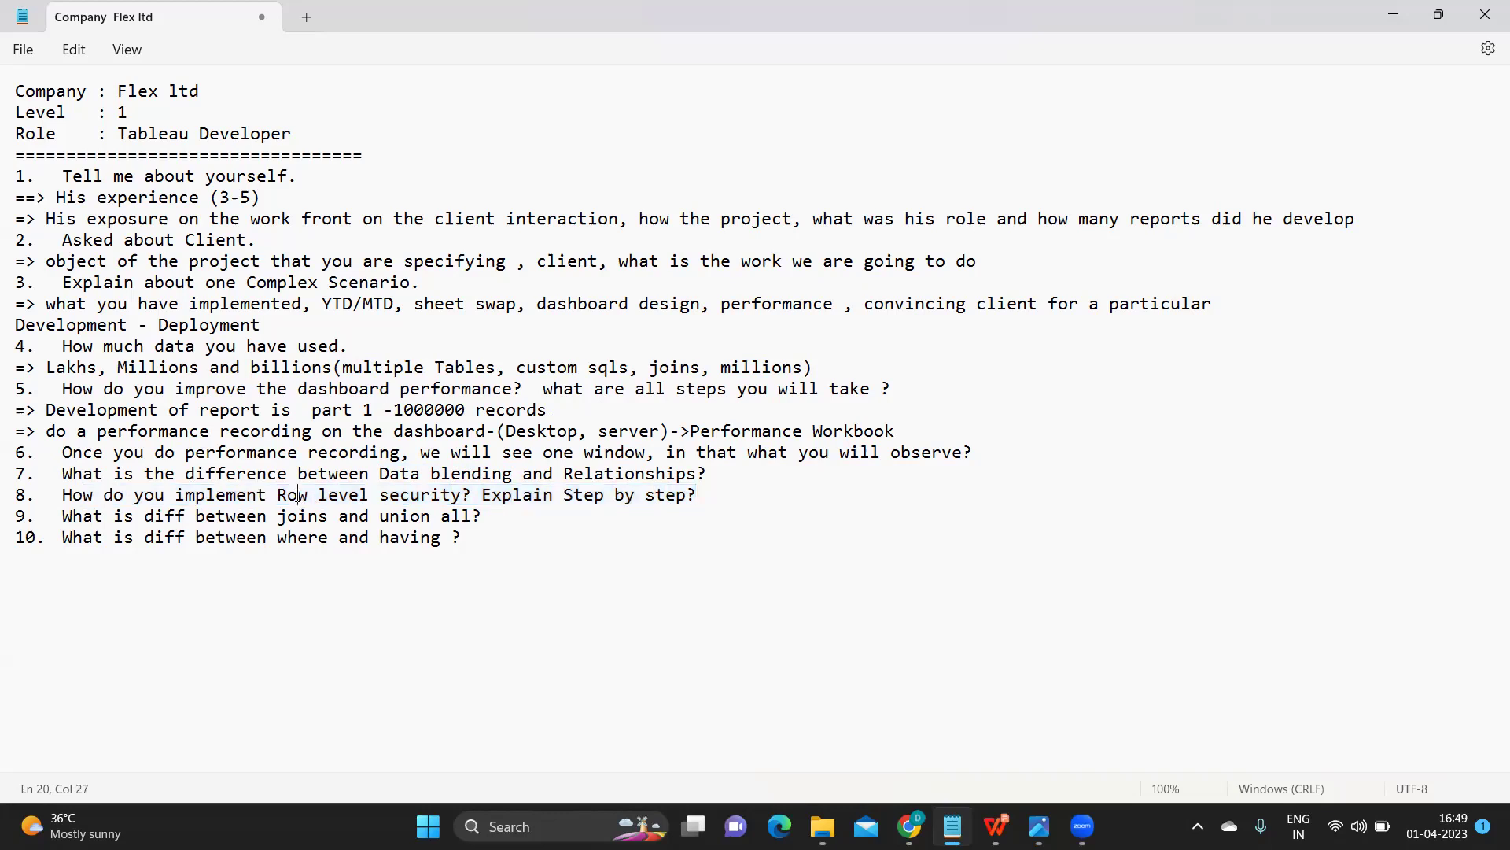
{"action": "left_click_drag", "start_coordinate": [277, 494], "coordinate": [481, 491]}
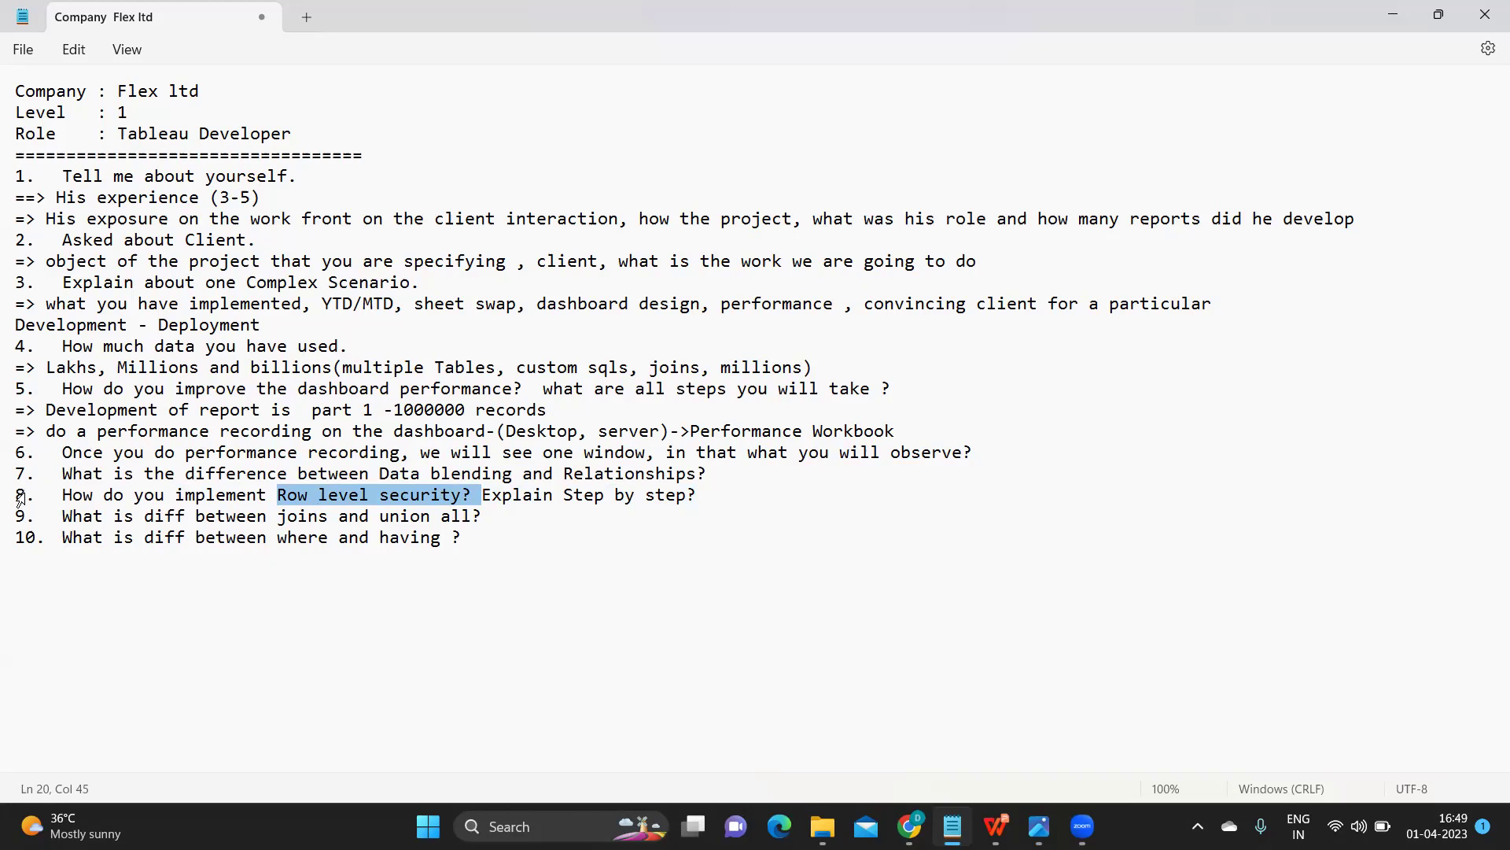
{"action": "left_click_drag", "start_coordinate": [19, 496], "coordinate": [715, 492]}
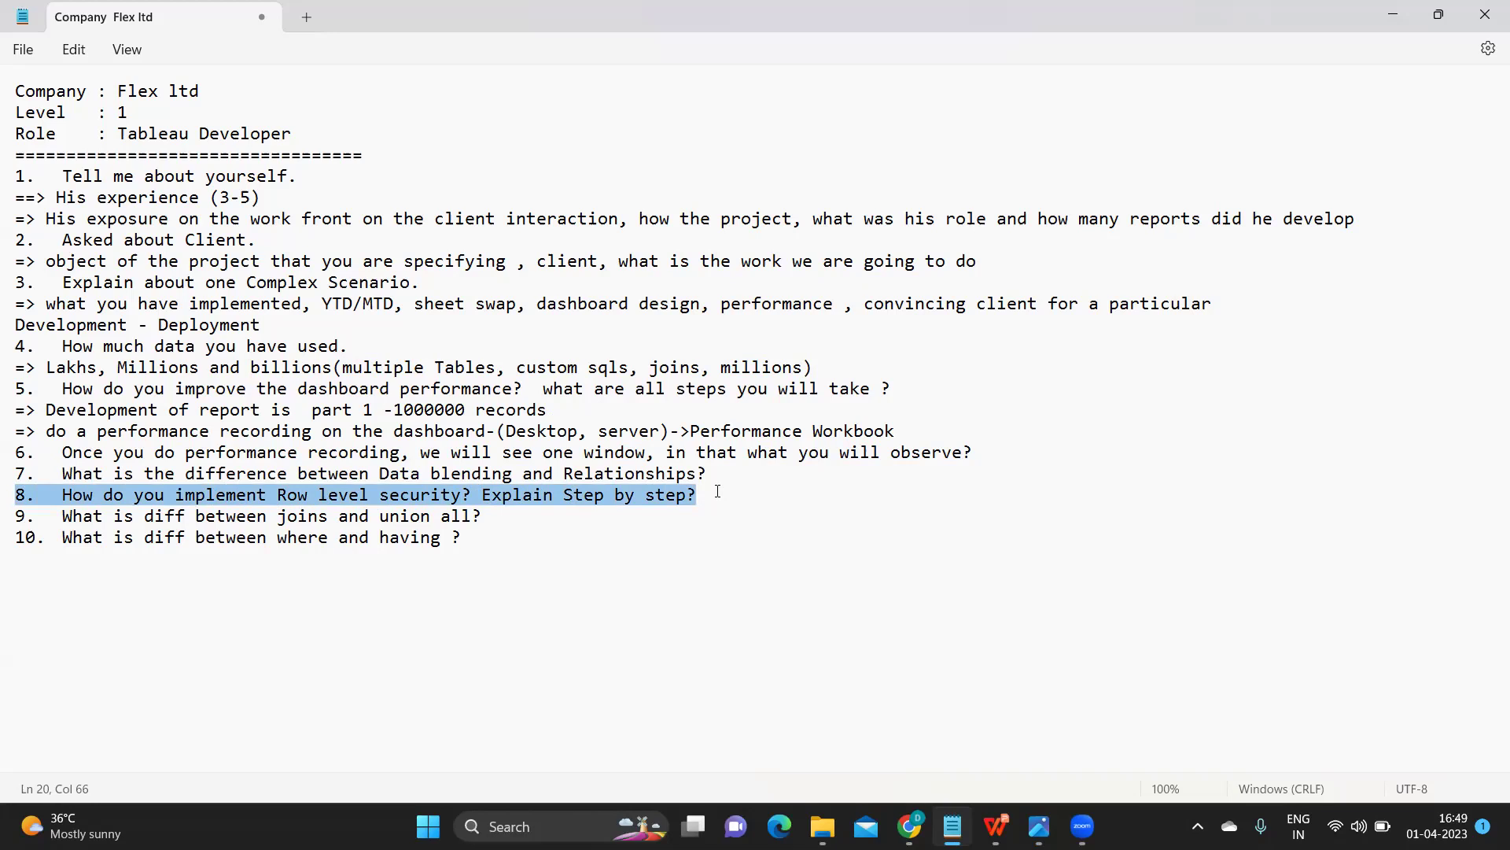
{"action": "left_click", "coordinate": [717, 491]}
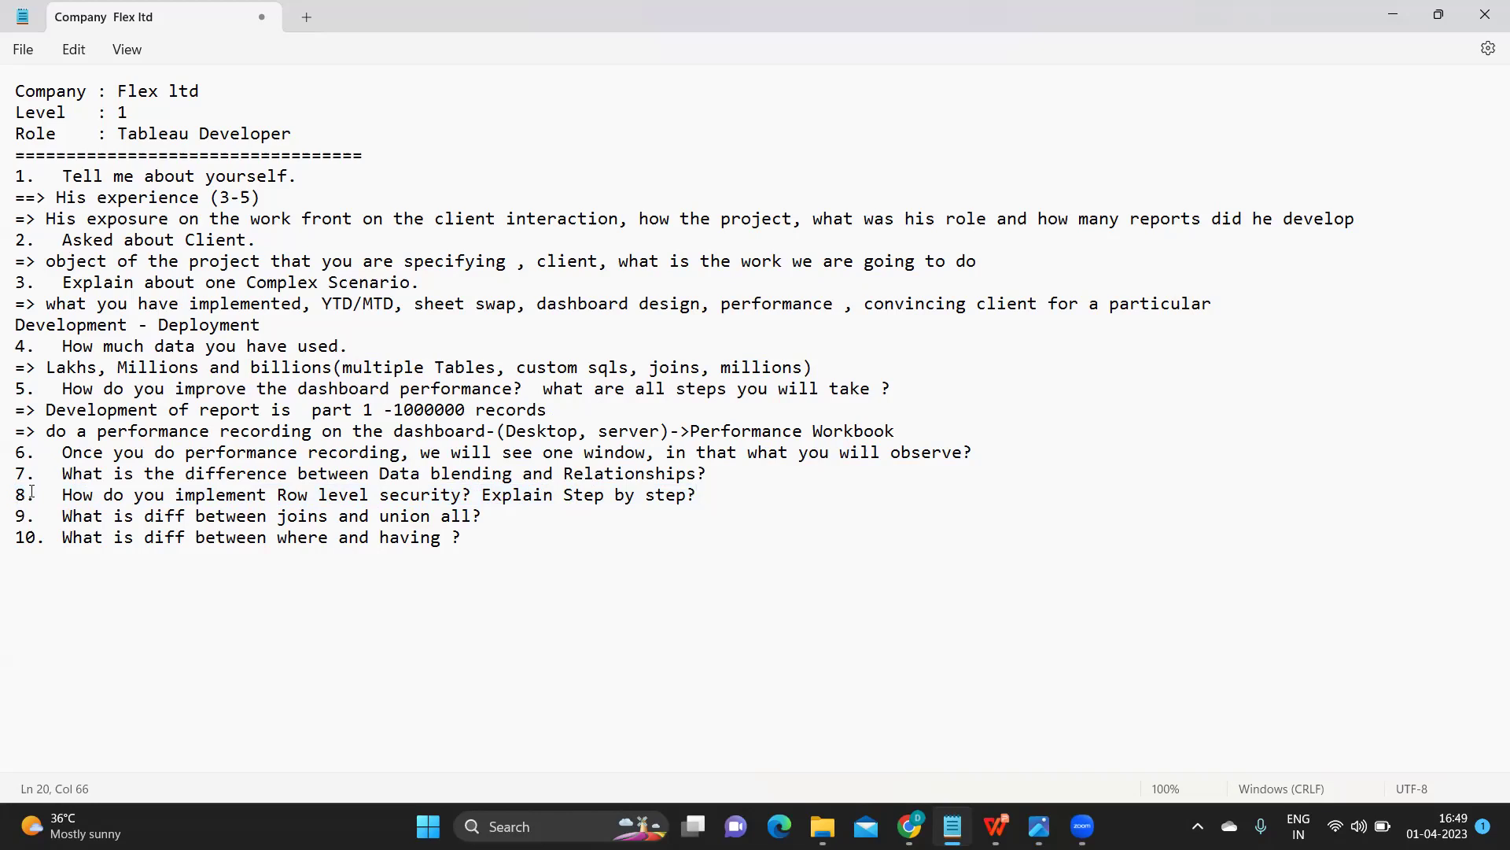
{"action": "left_click_drag", "start_coordinate": [15, 495], "coordinate": [722, 486]}
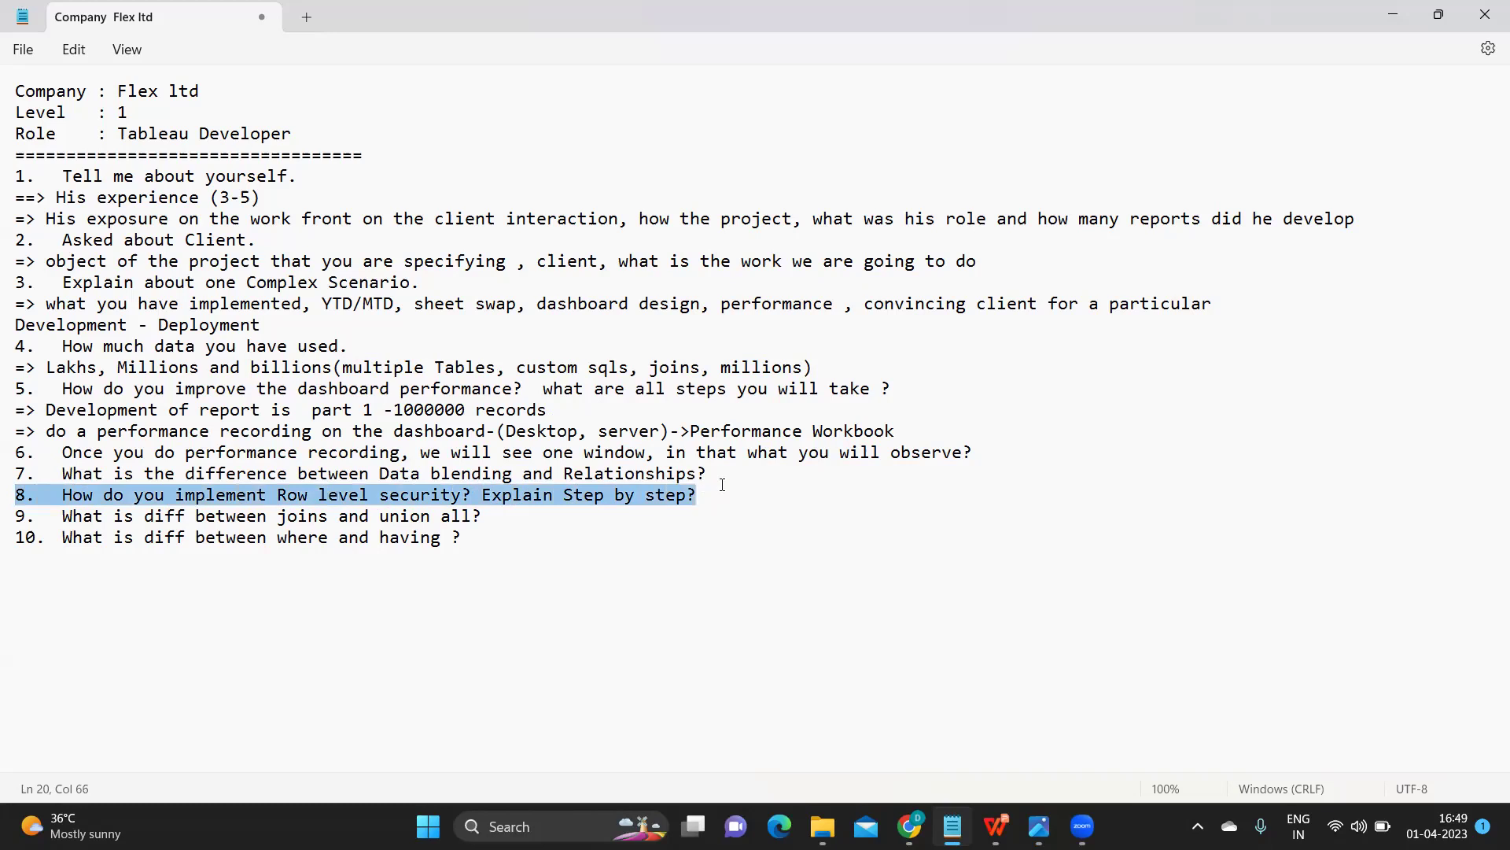
{"action": "left_click", "coordinate": [474, 617]}
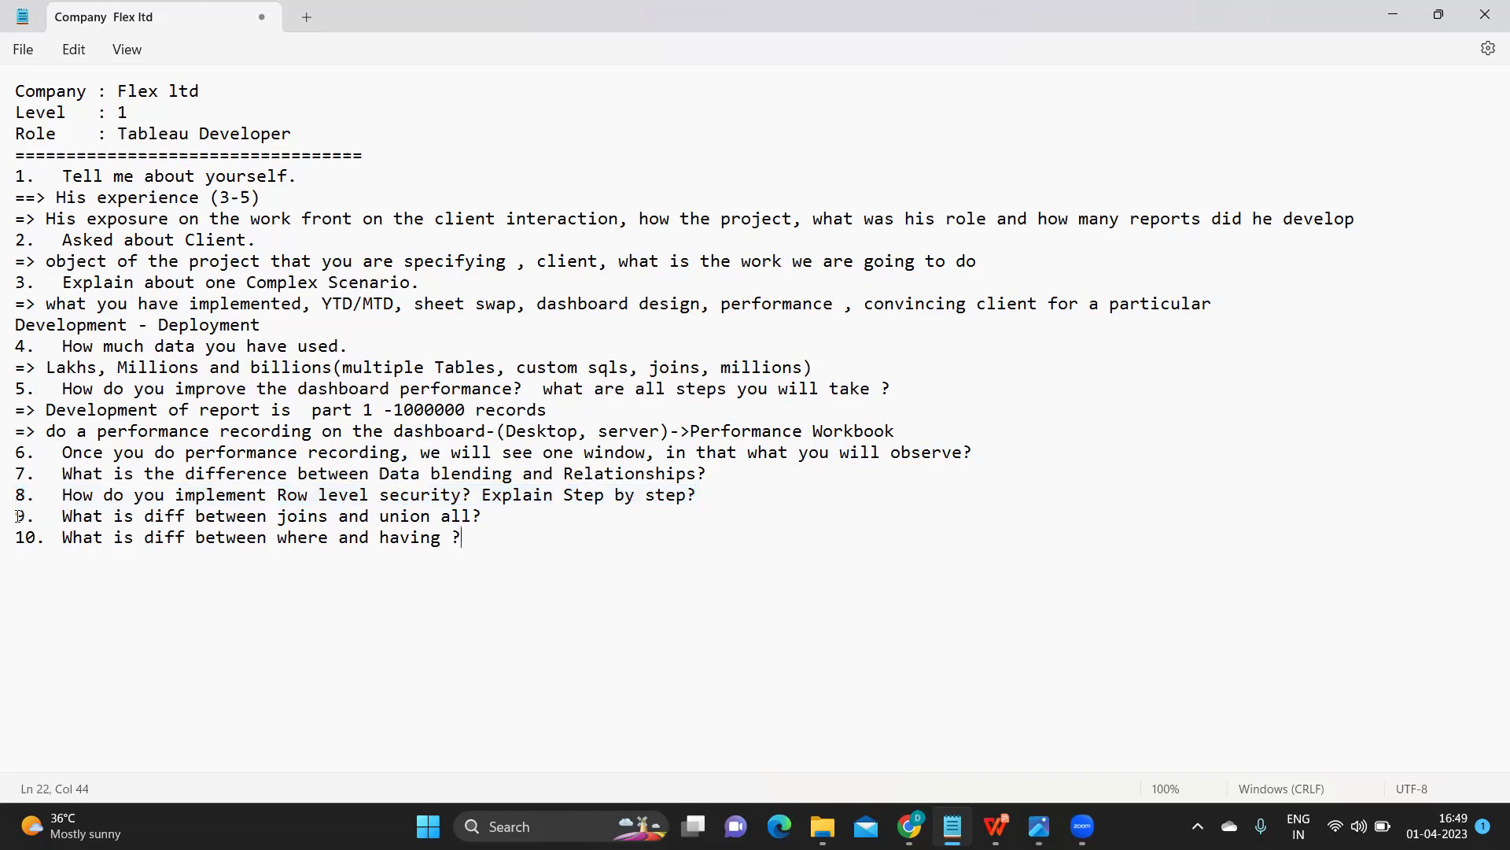
{"action": "left_click_drag", "start_coordinate": [18, 516], "coordinate": [477, 545]}
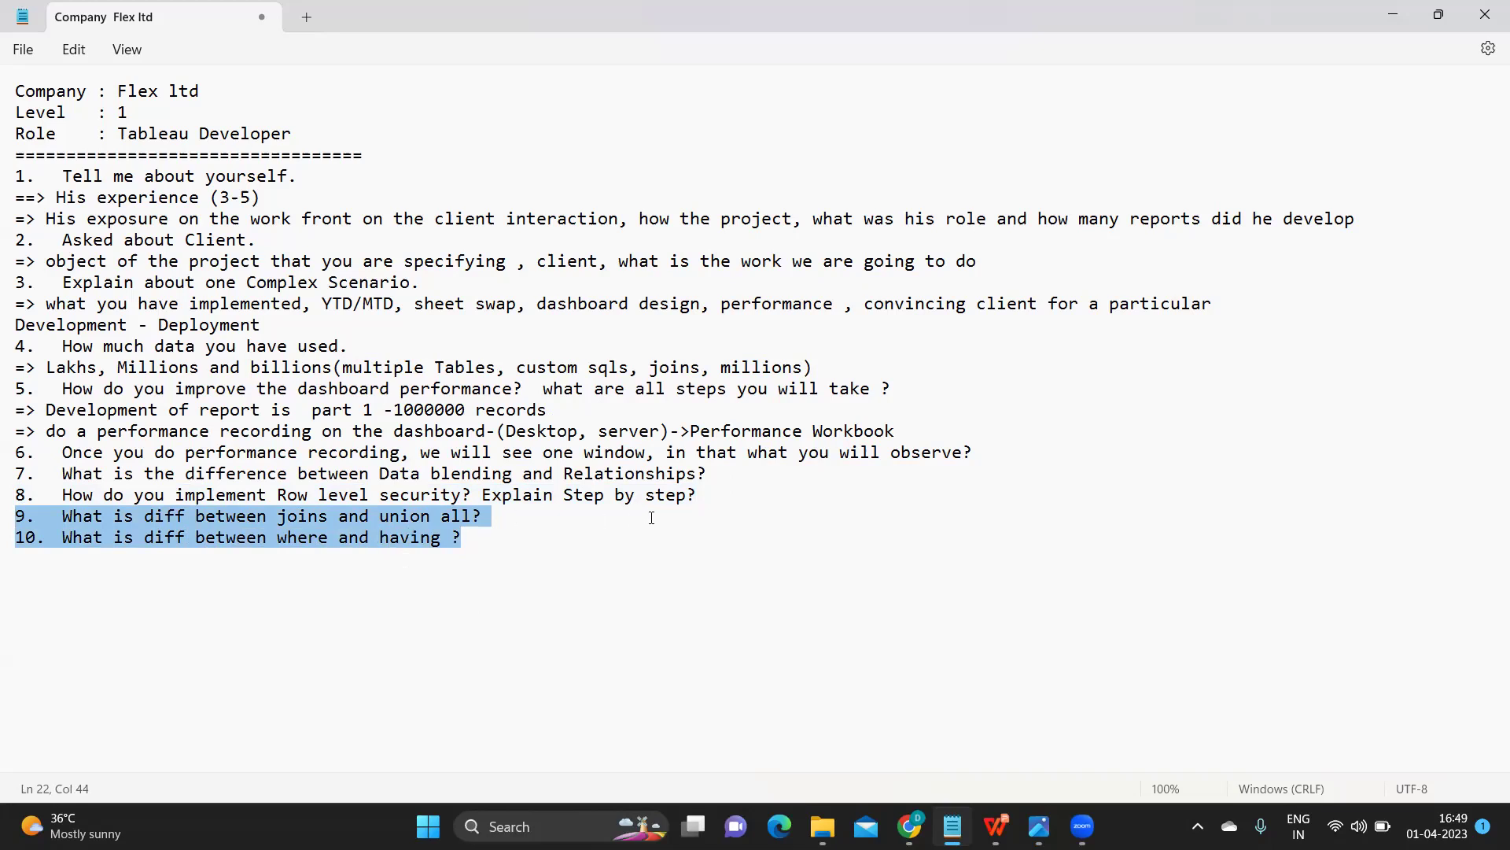
{"action": "left_click_drag", "start_coordinate": [725, 497], "coordinate": [8, 196]}
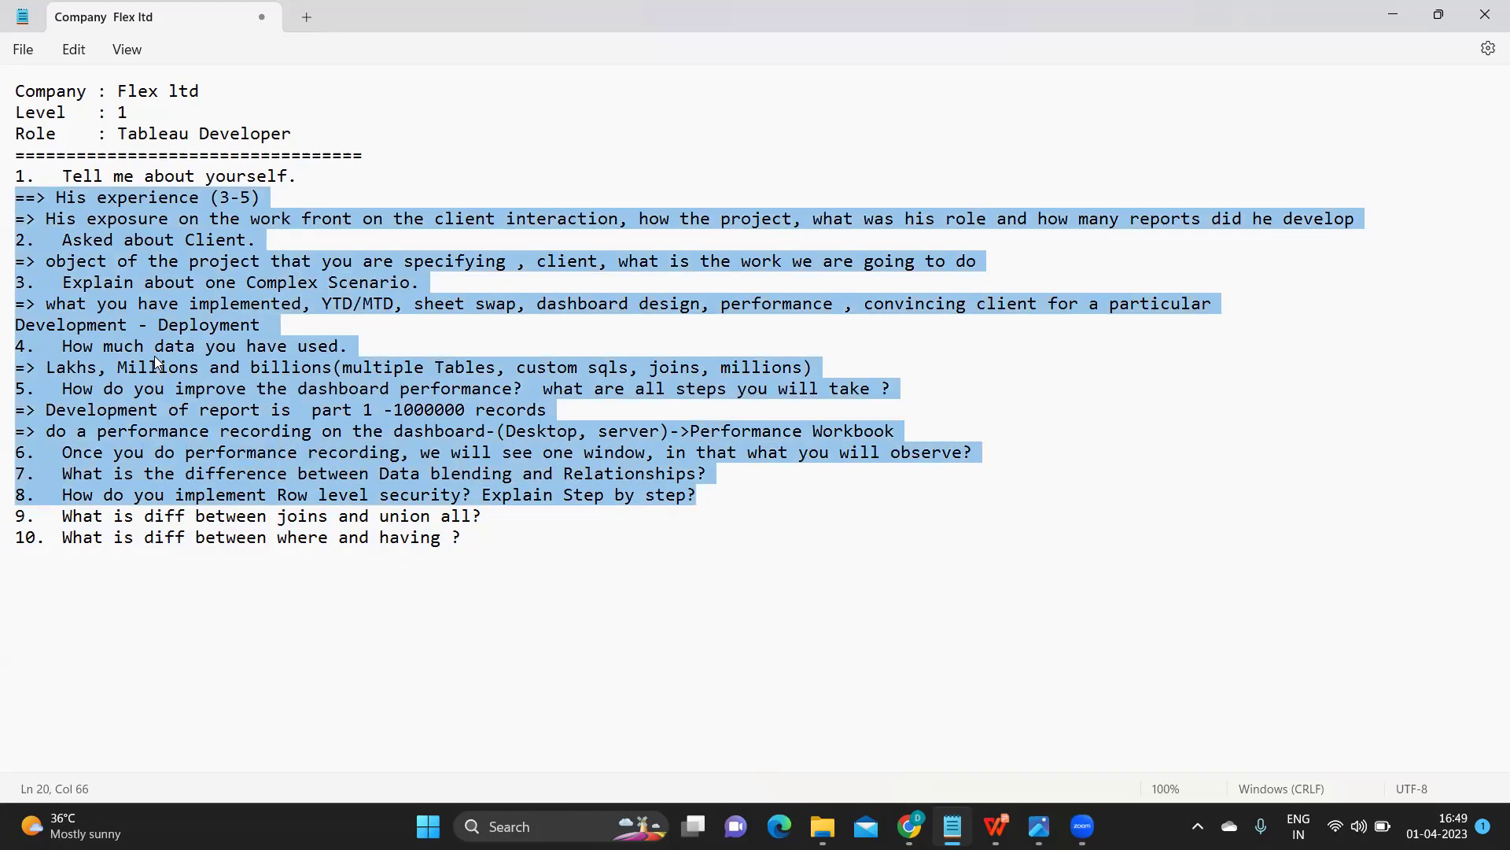
{"action": "left_click", "coordinate": [291, 538]}
{"action": "left_click_drag", "start_coordinate": [485, 538], "coordinate": [20, 526]}
{"action": "left_click", "coordinate": [235, 538]}
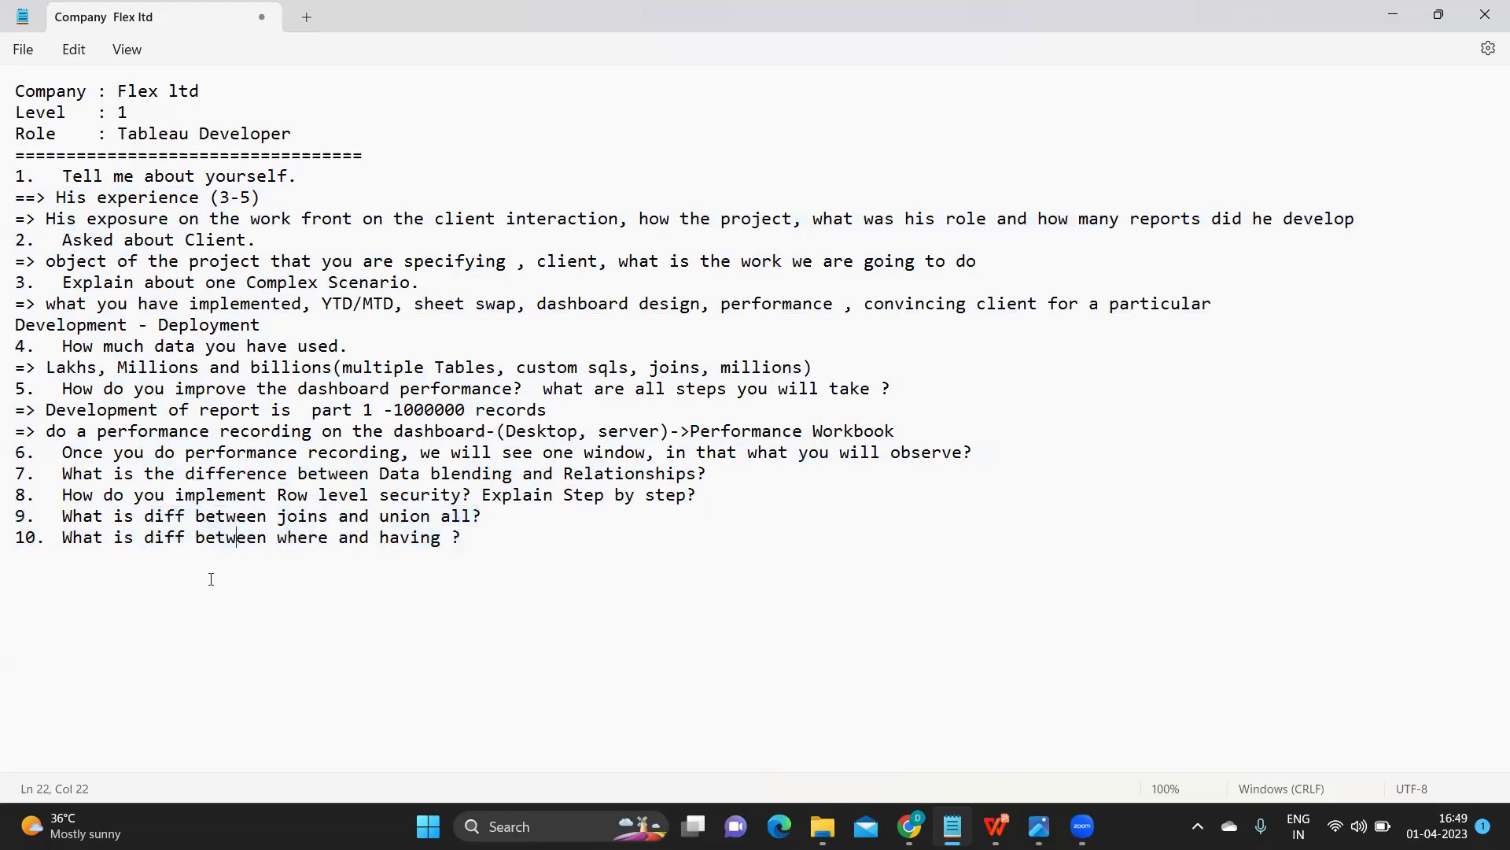
{"action": "left_click_drag", "start_coordinate": [236, 516], "coordinate": [517, 520]}
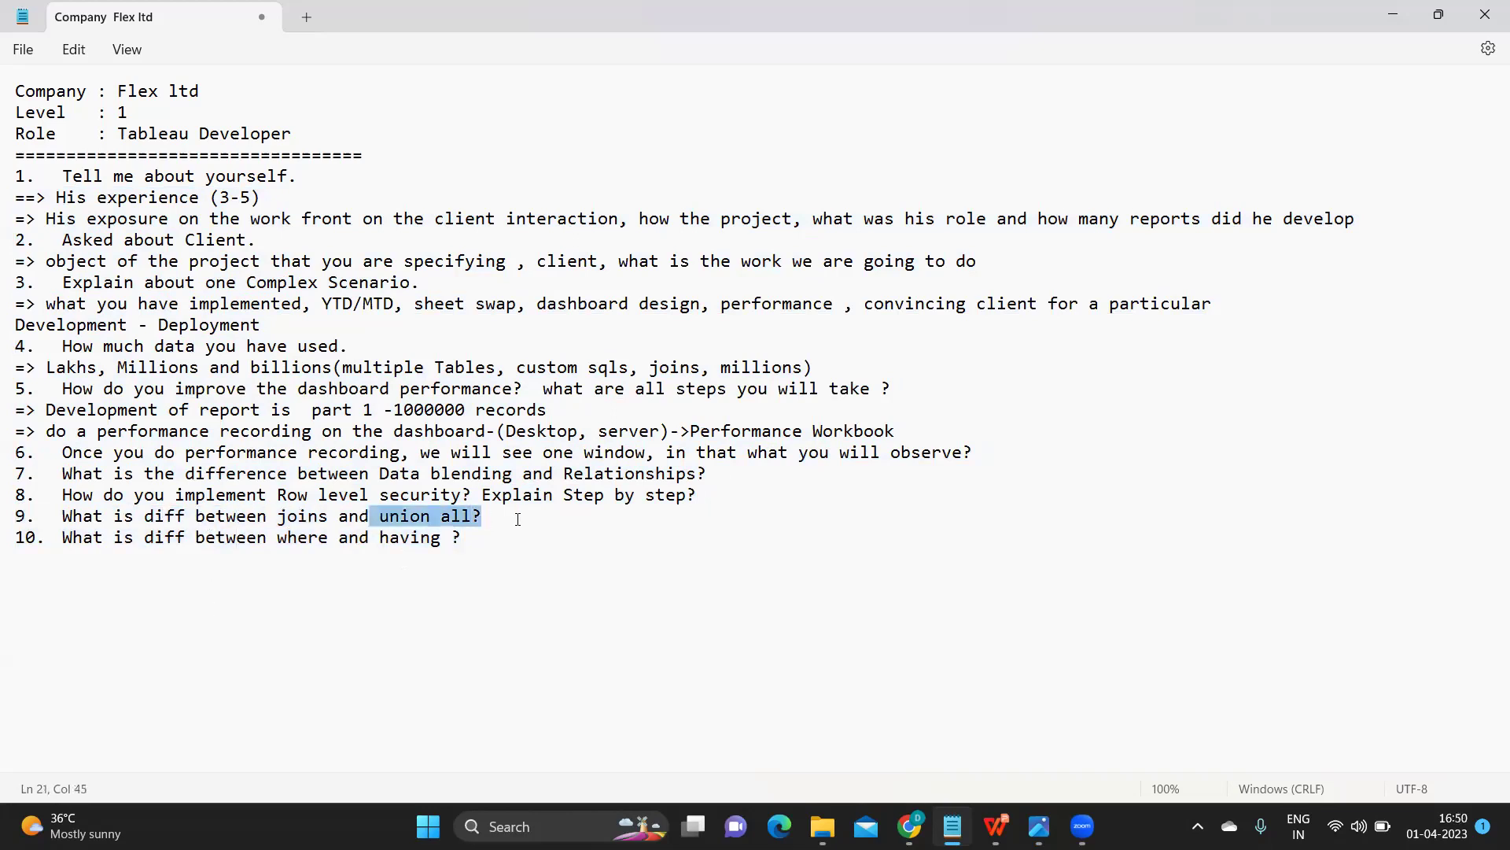
{"action": "double_click", "coordinate": [298, 517]}
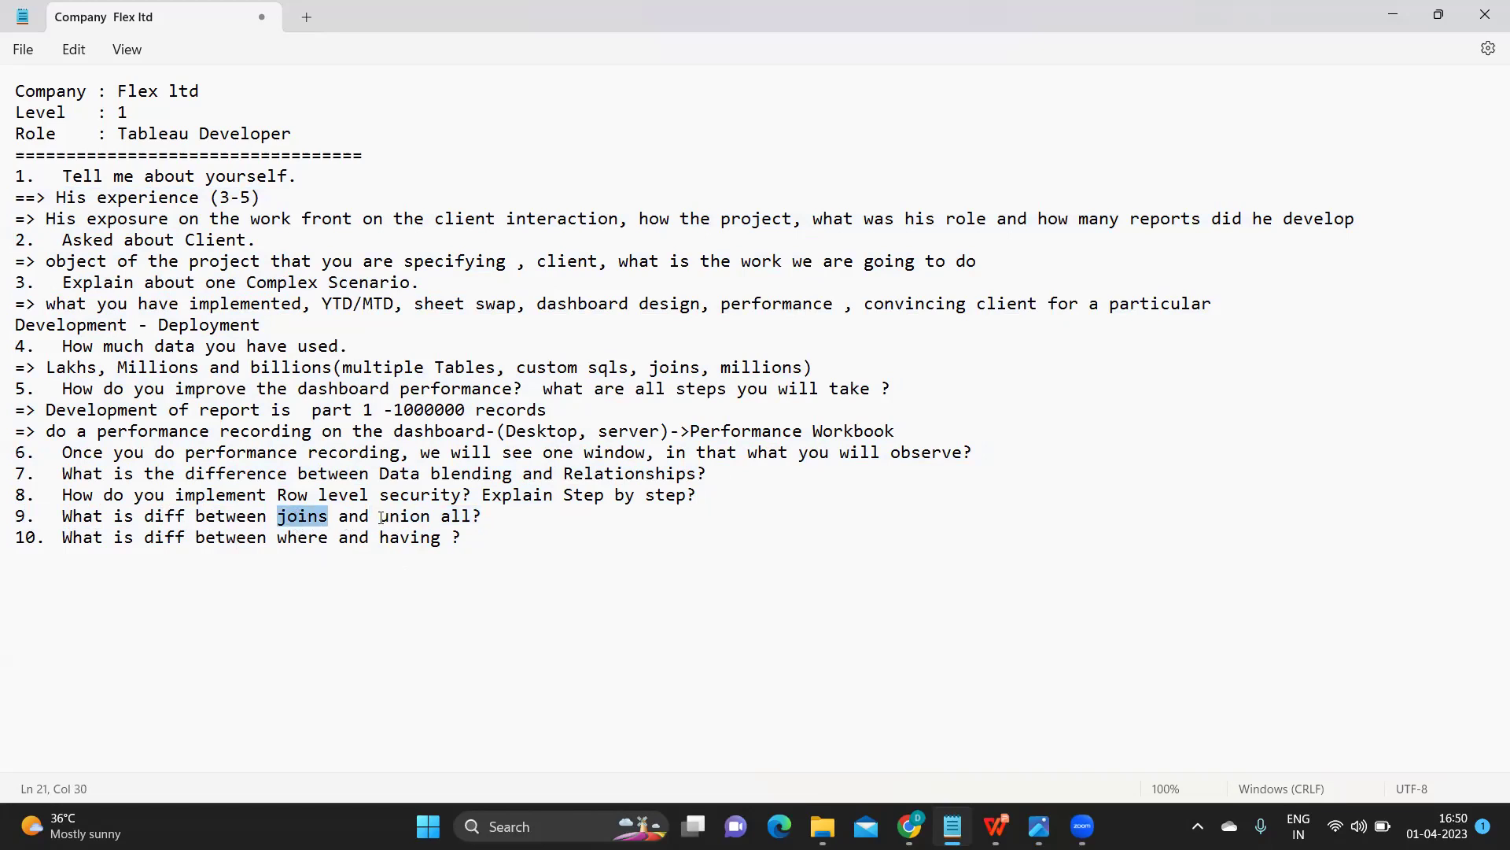
{"action": "double_click", "coordinate": [409, 512]}
{"action": "left_click_drag", "start_coordinate": [279, 519], "coordinate": [331, 521]}
{"action": "left_click_drag", "start_coordinate": [33, 516], "coordinate": [520, 520]}
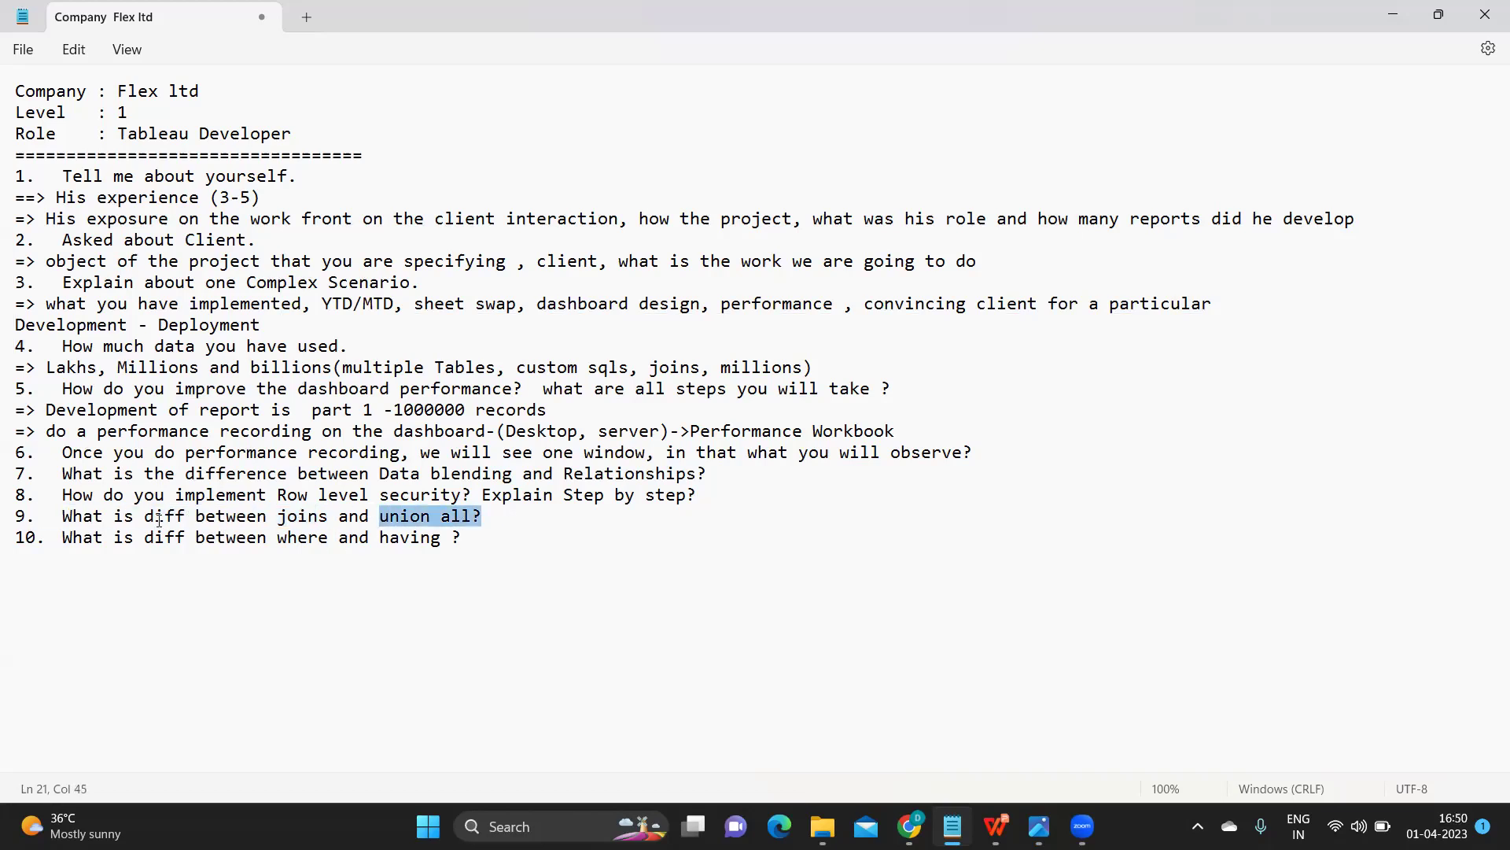
{"action": "left_click_drag", "start_coordinate": [63, 516], "coordinate": [553, 511]}
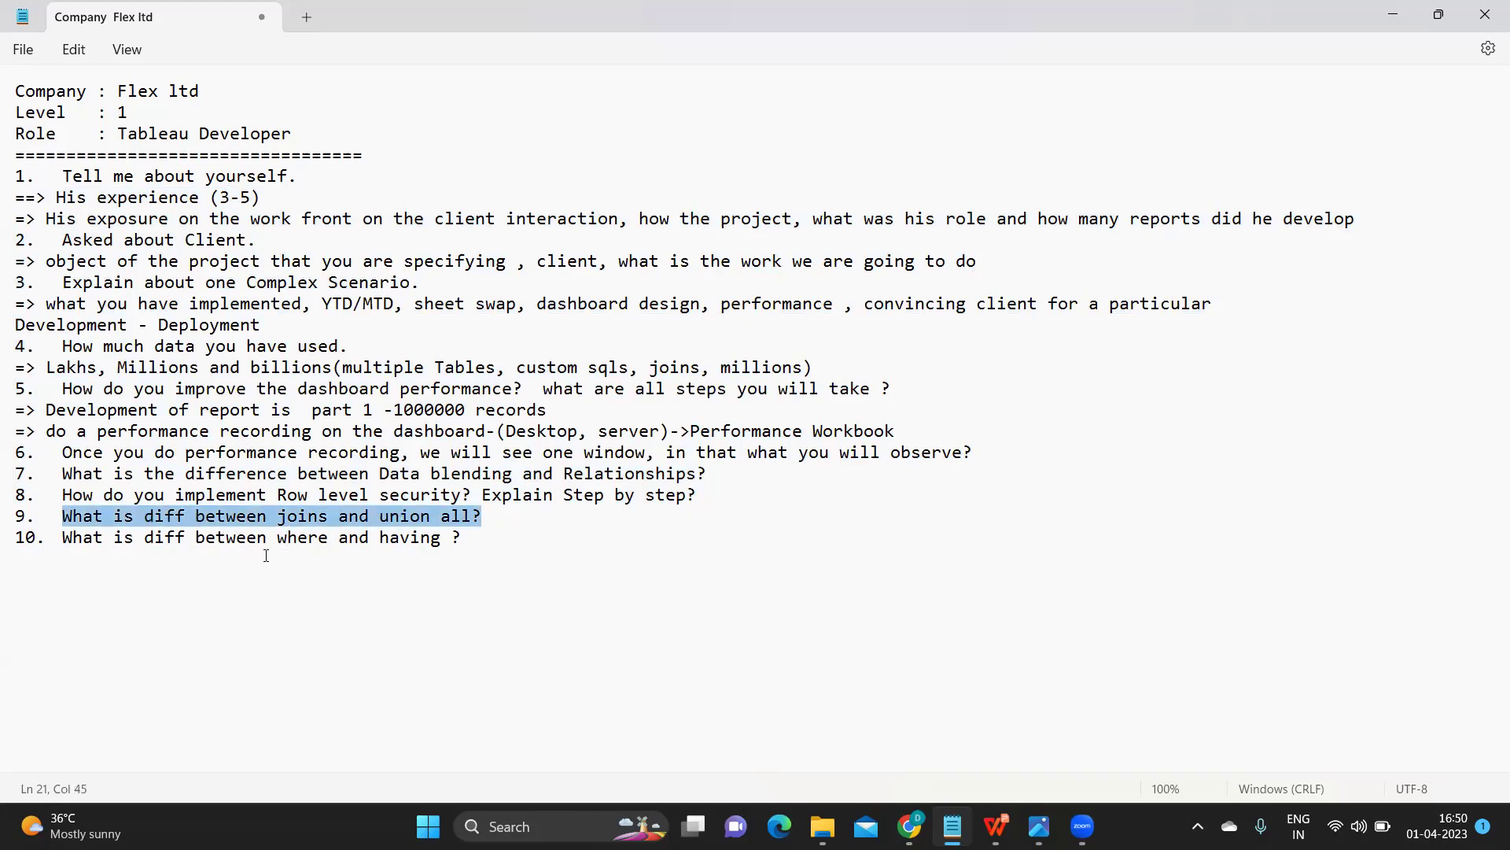
Step: Highlight question 10 and its words 'having' and 'where' while reviewing it
{"action": "left_click_drag", "start_coordinate": [44, 560], "coordinate": [518, 537]}
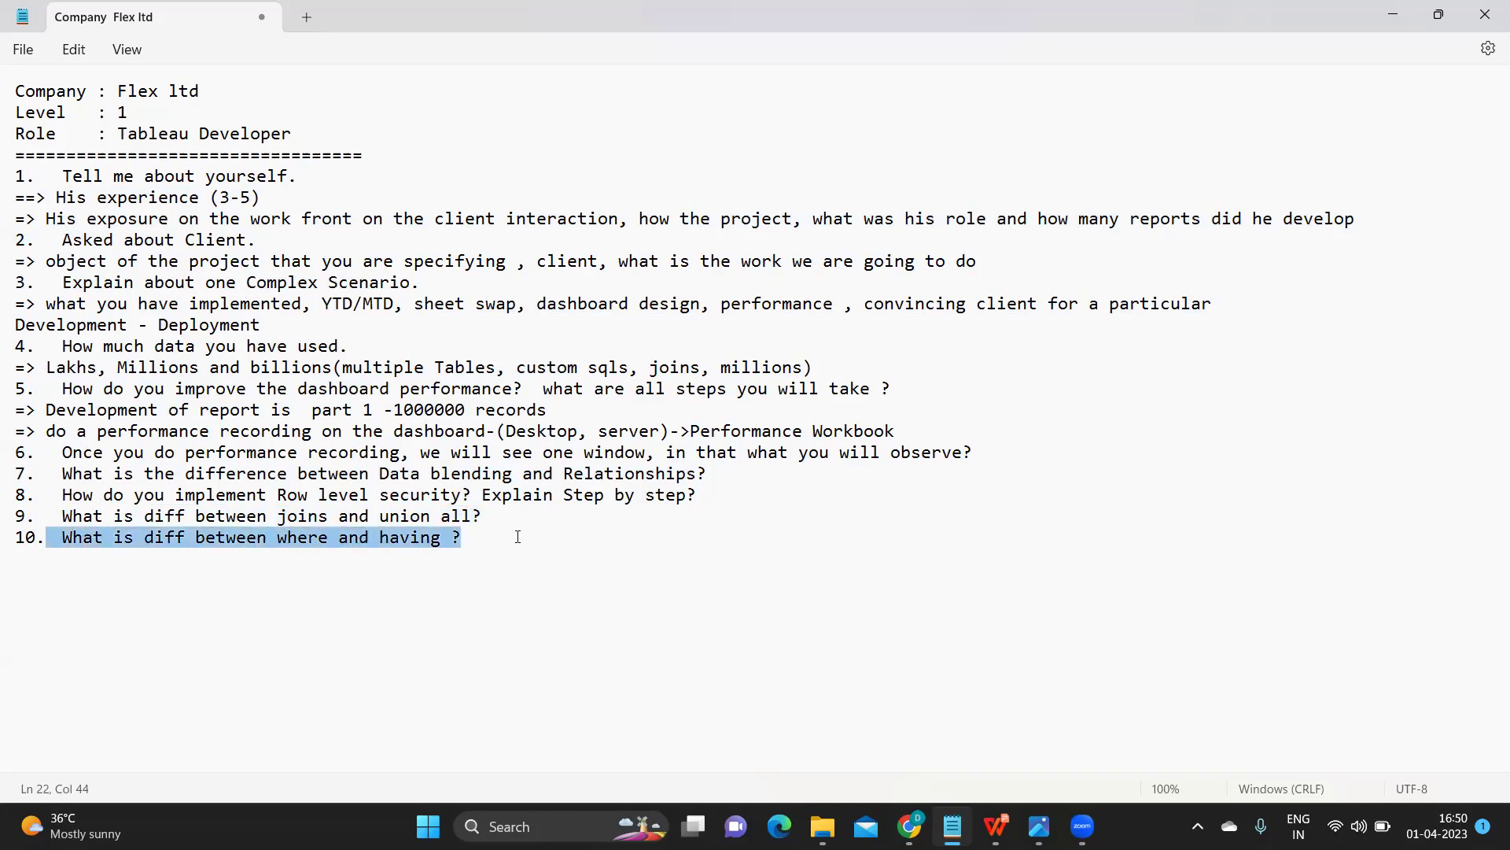
{"action": "left_click", "coordinate": [349, 539]}
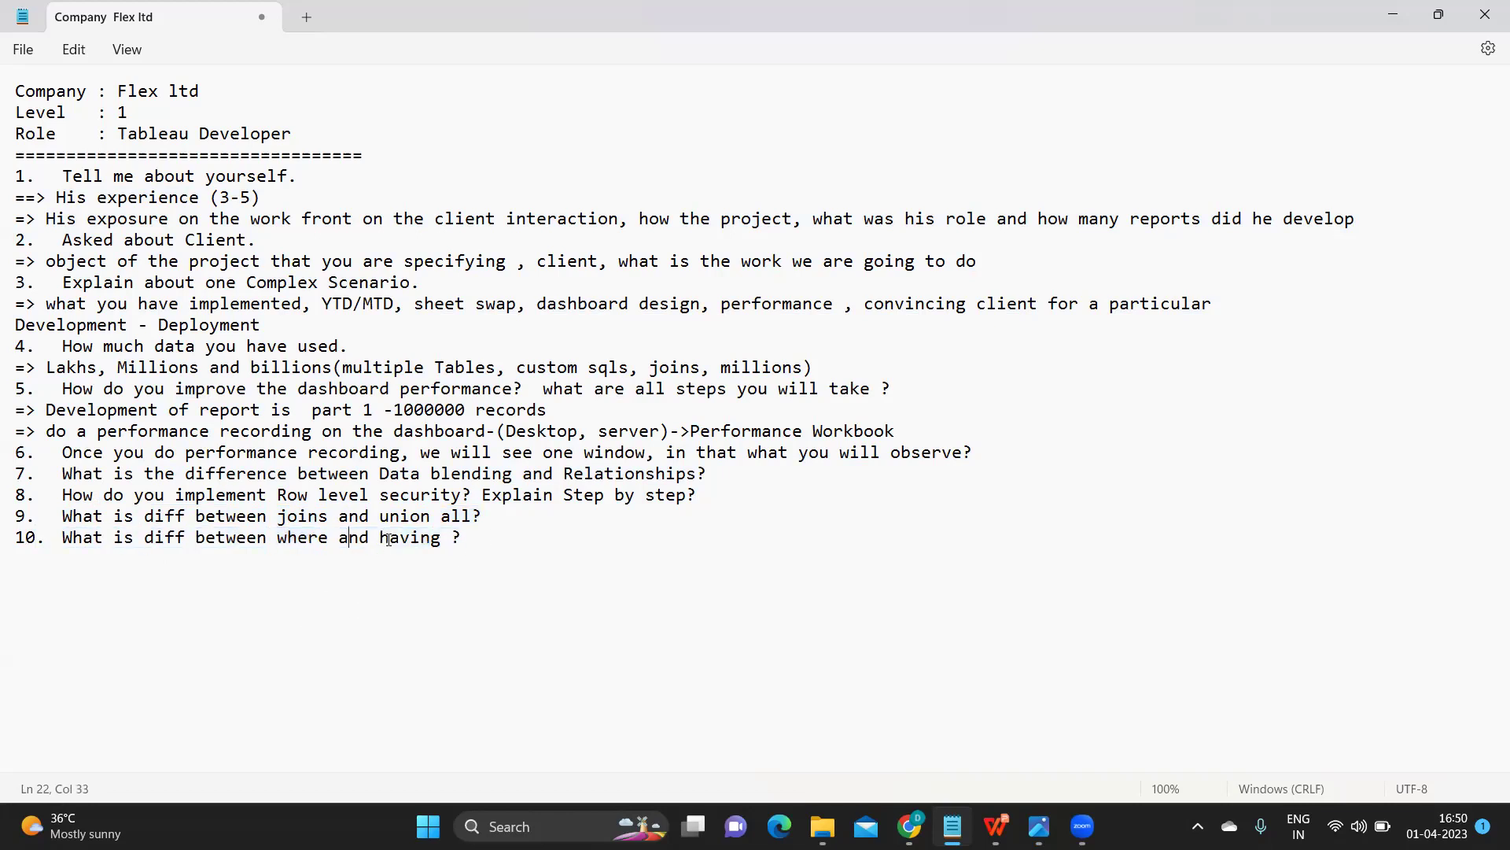
{"action": "left_click_drag", "start_coordinate": [379, 538], "coordinate": [464, 538]}
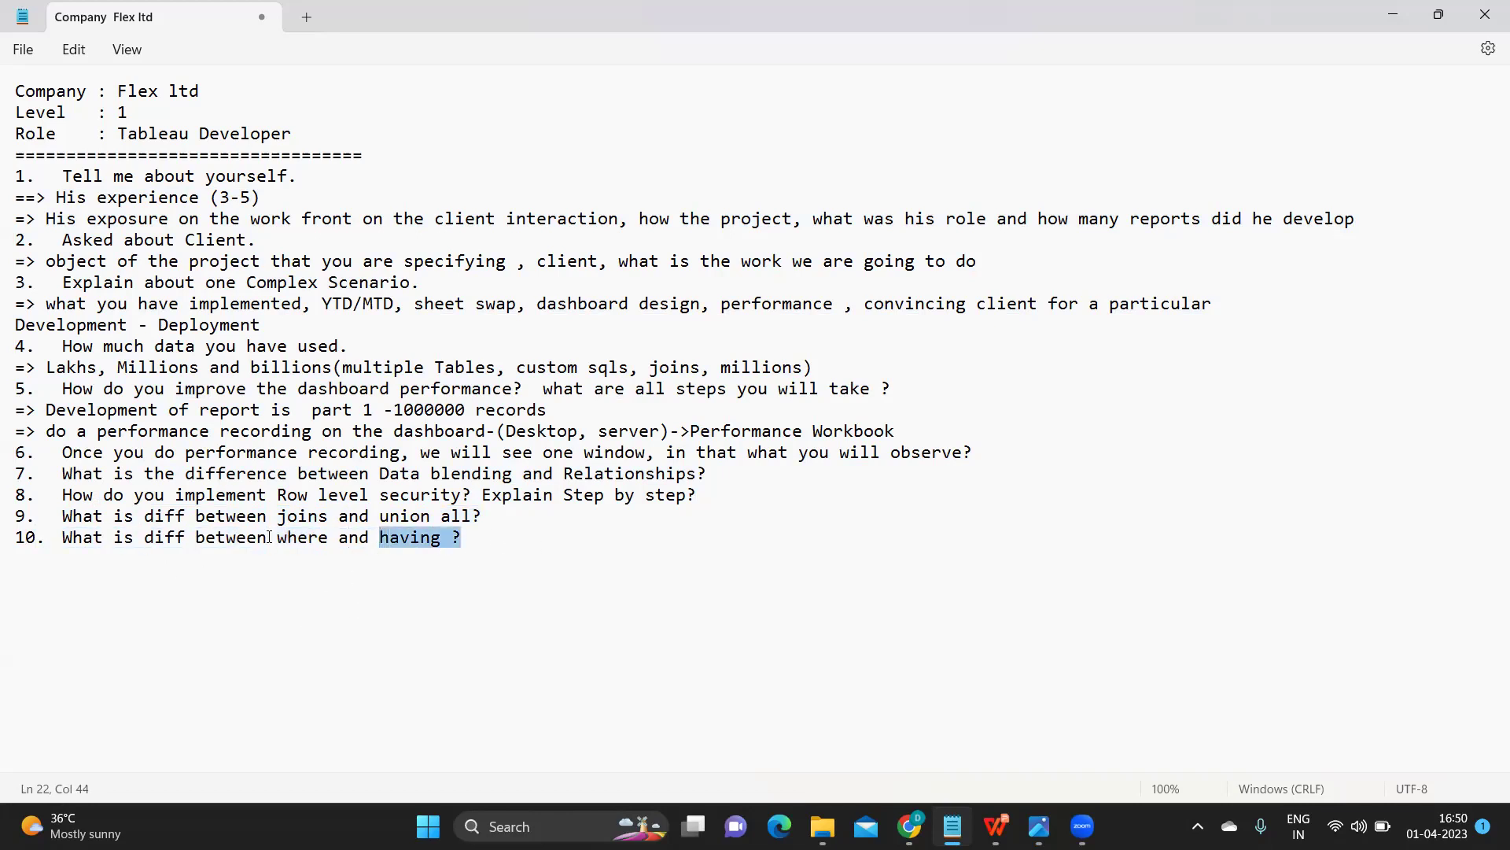
{"action": "left_click_drag", "start_coordinate": [269, 538], "coordinate": [352, 537]}
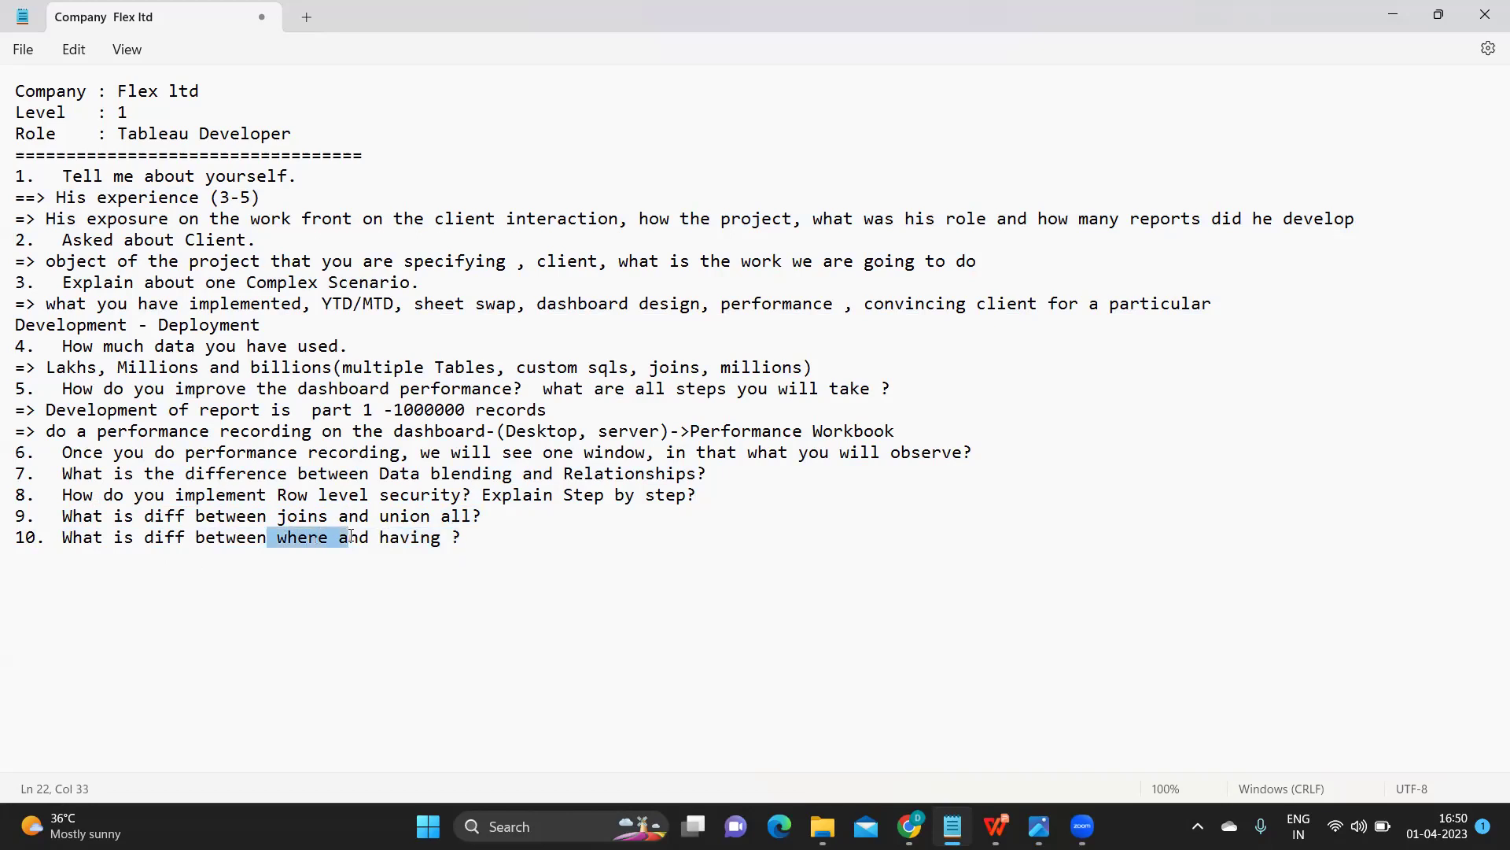
{"action": "left_click", "coordinate": [300, 538]}
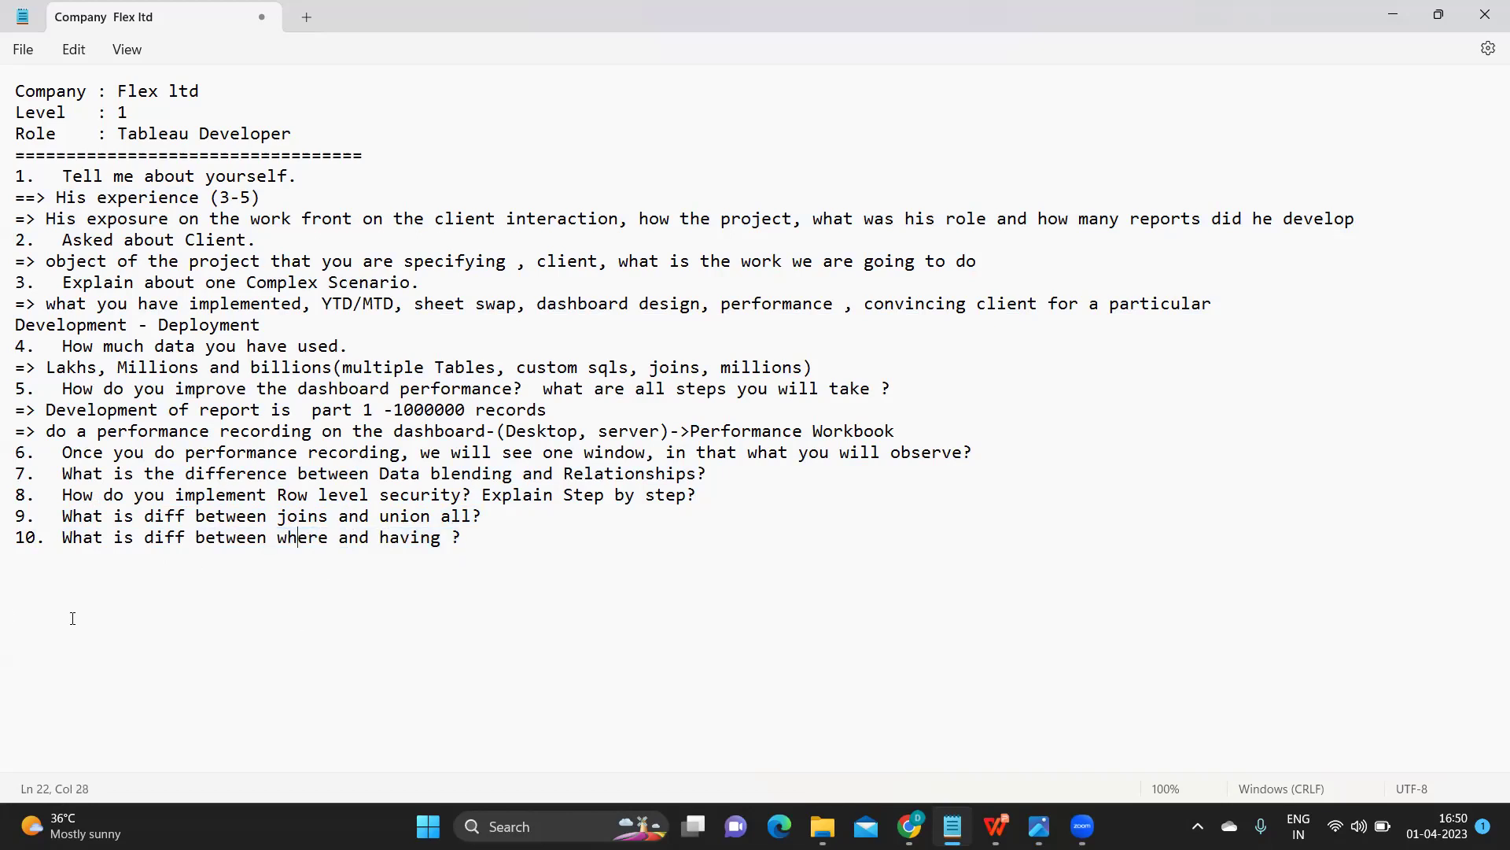
{"action": "left_click_drag", "start_coordinate": [464, 538], "coordinate": [17, 540]}
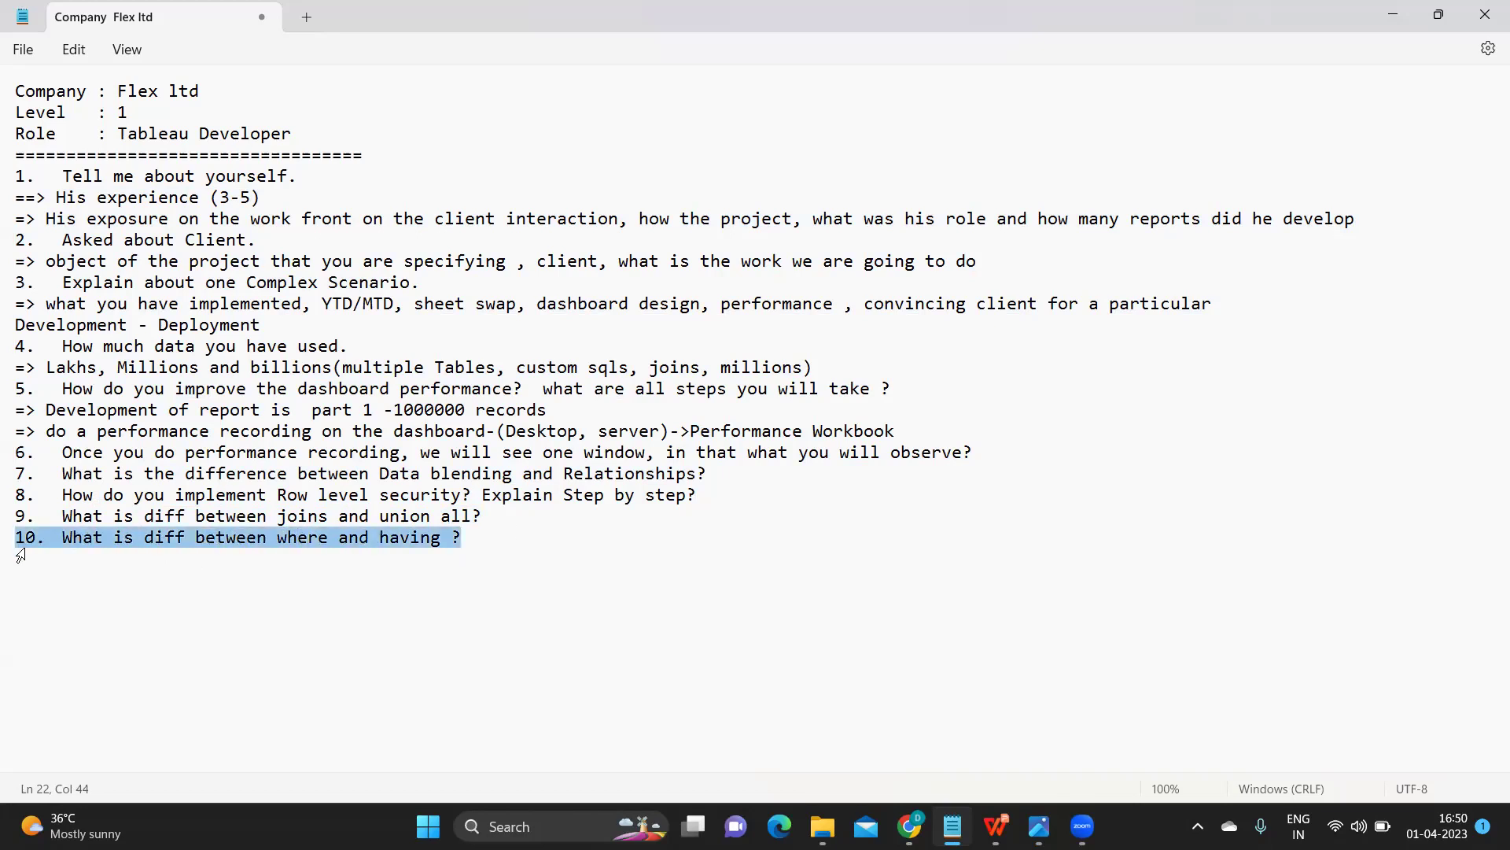
Step: Highlight question 9 and its phrase 'joins and union all'
{"action": "left_click_drag", "start_coordinate": [529, 513], "coordinate": [8, 512]}
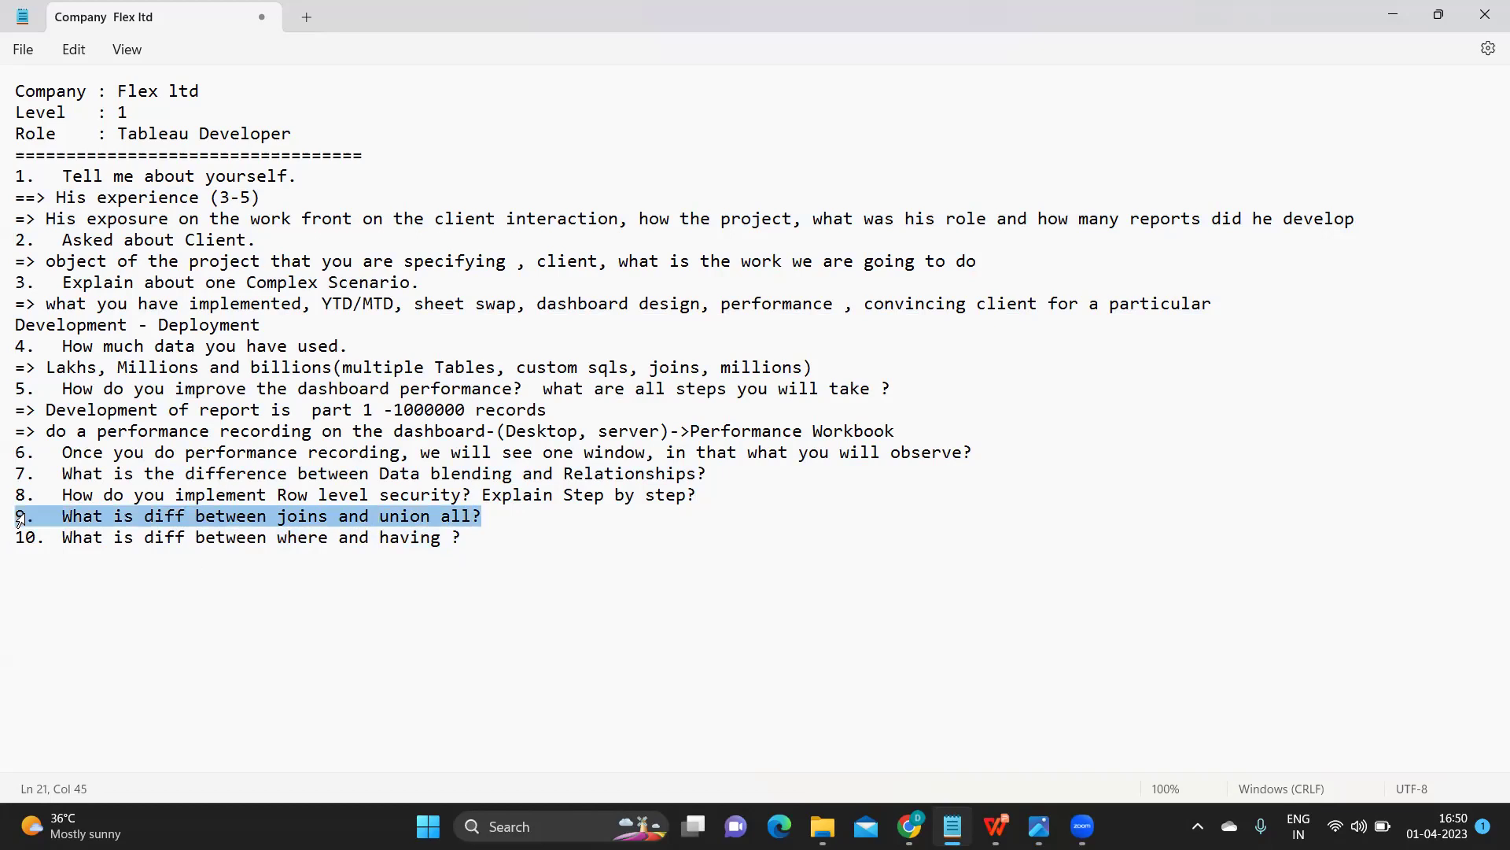
{"action": "left_click", "coordinate": [259, 535]}
{"action": "left_click_drag", "start_coordinate": [493, 511], "coordinate": [274, 517]}
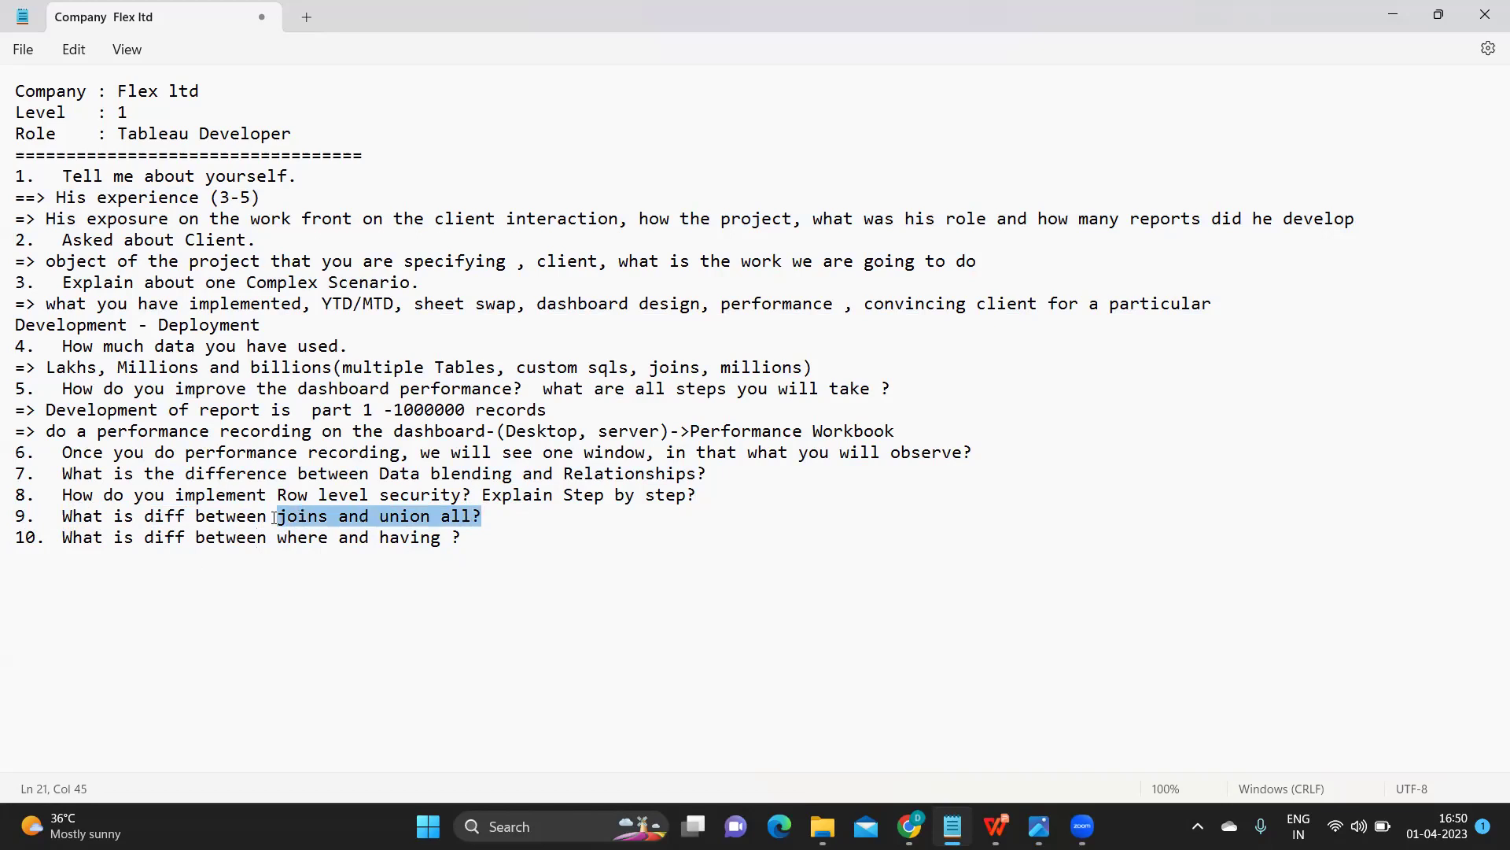
{"action": "left_click", "coordinate": [329, 537]}
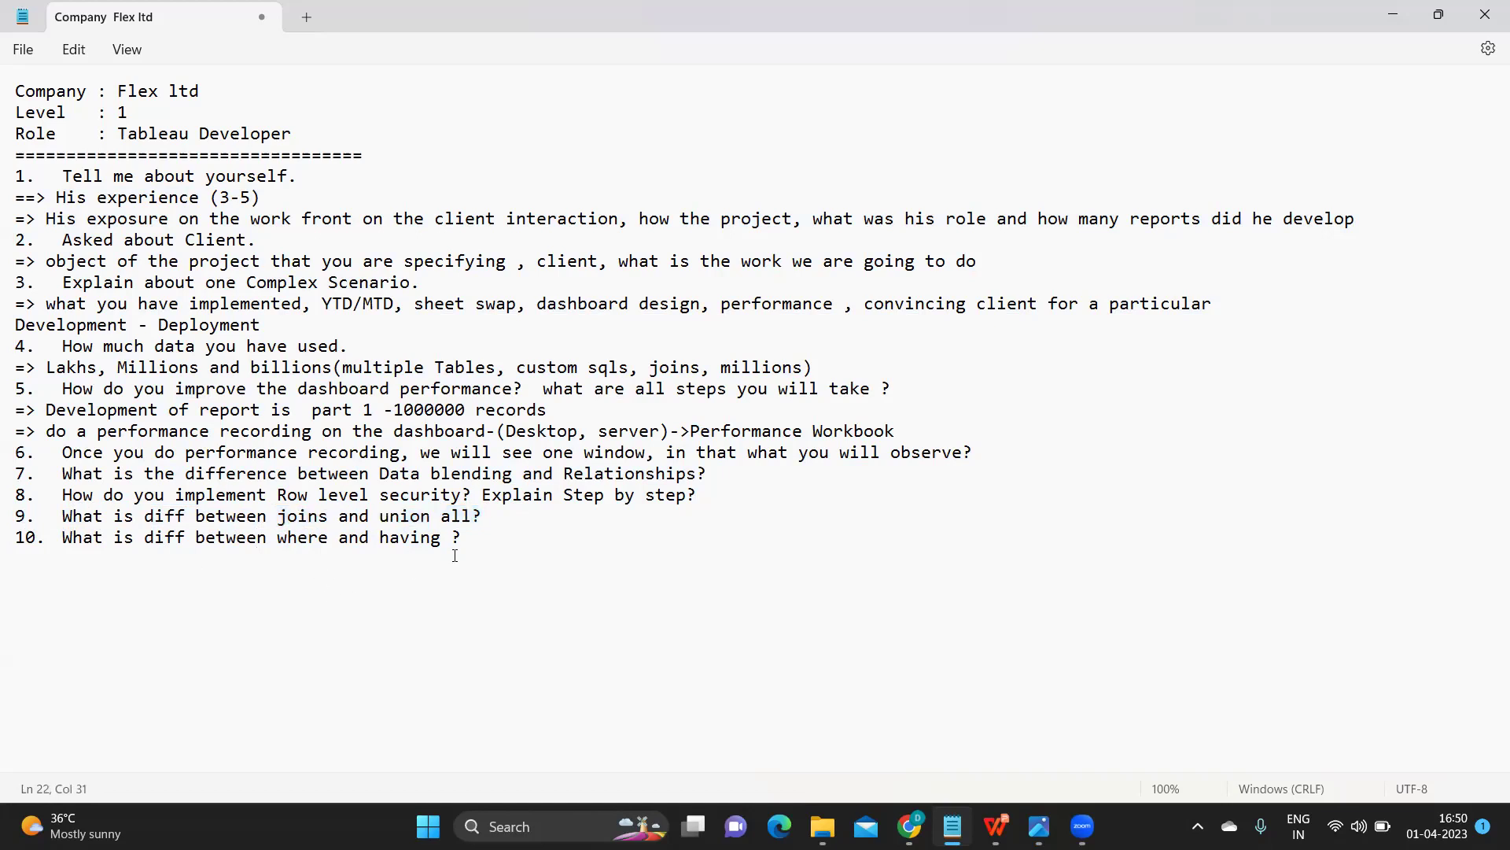
{"action": "left_click", "coordinate": [500, 516]}
{"action": "left_click_drag", "start_coordinate": [500, 513], "coordinate": [267, 519]}
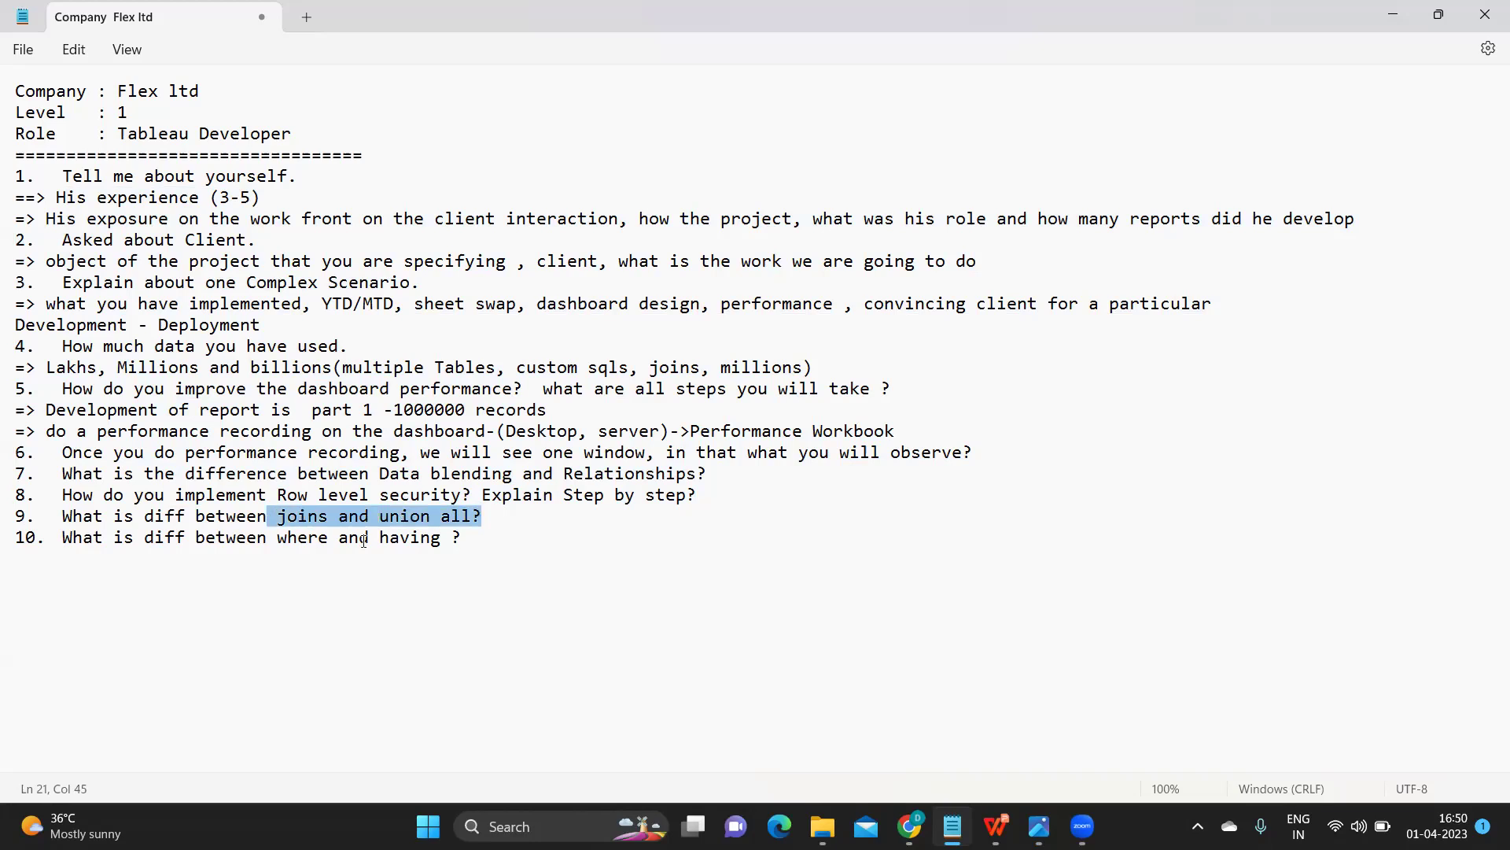
{"action": "left_click", "coordinate": [451, 565]}
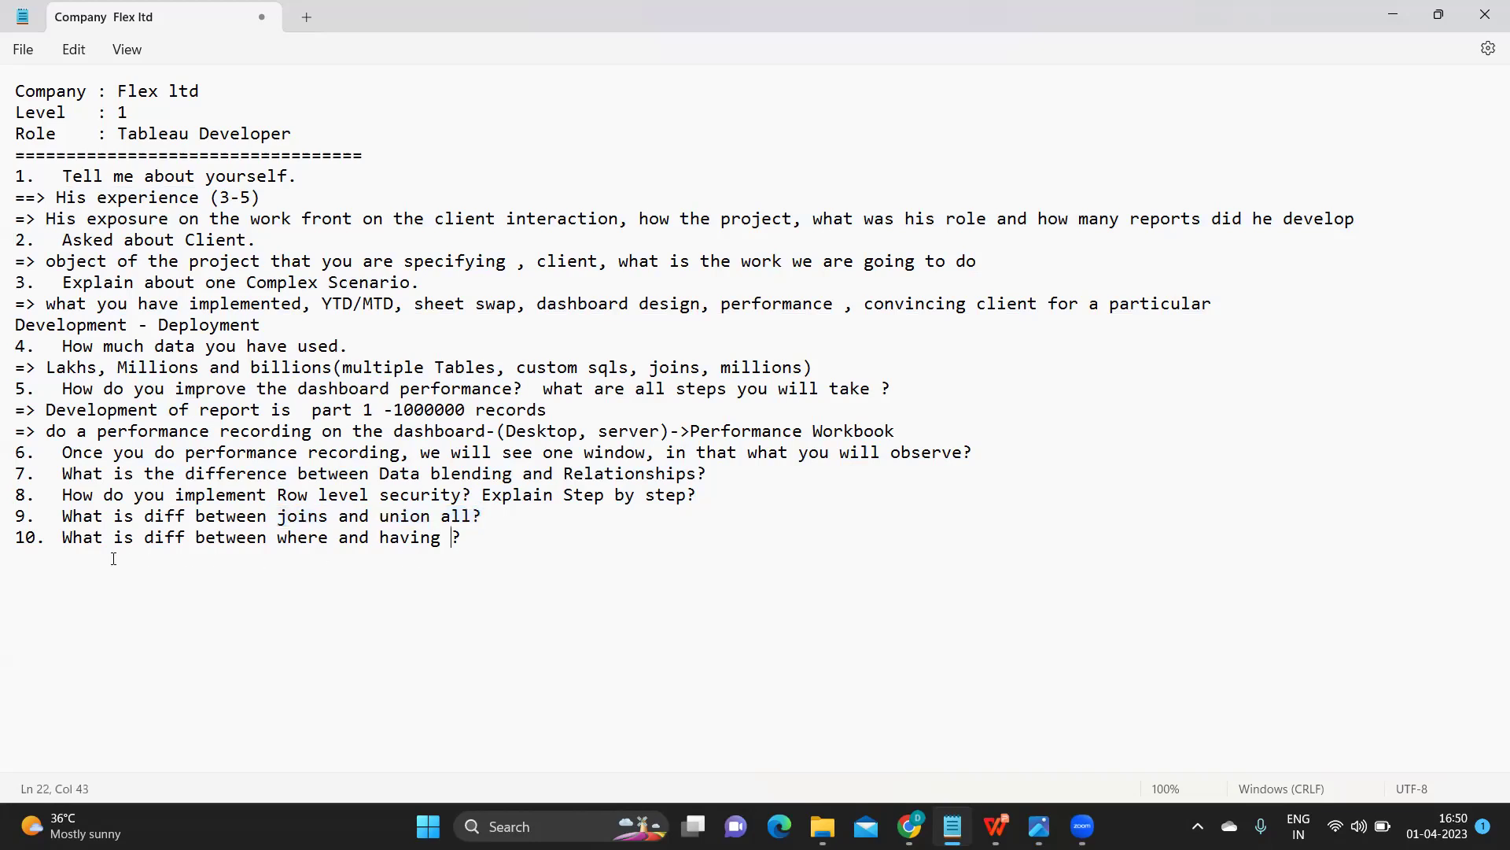
{"action": "left_click", "coordinate": [18, 519]}
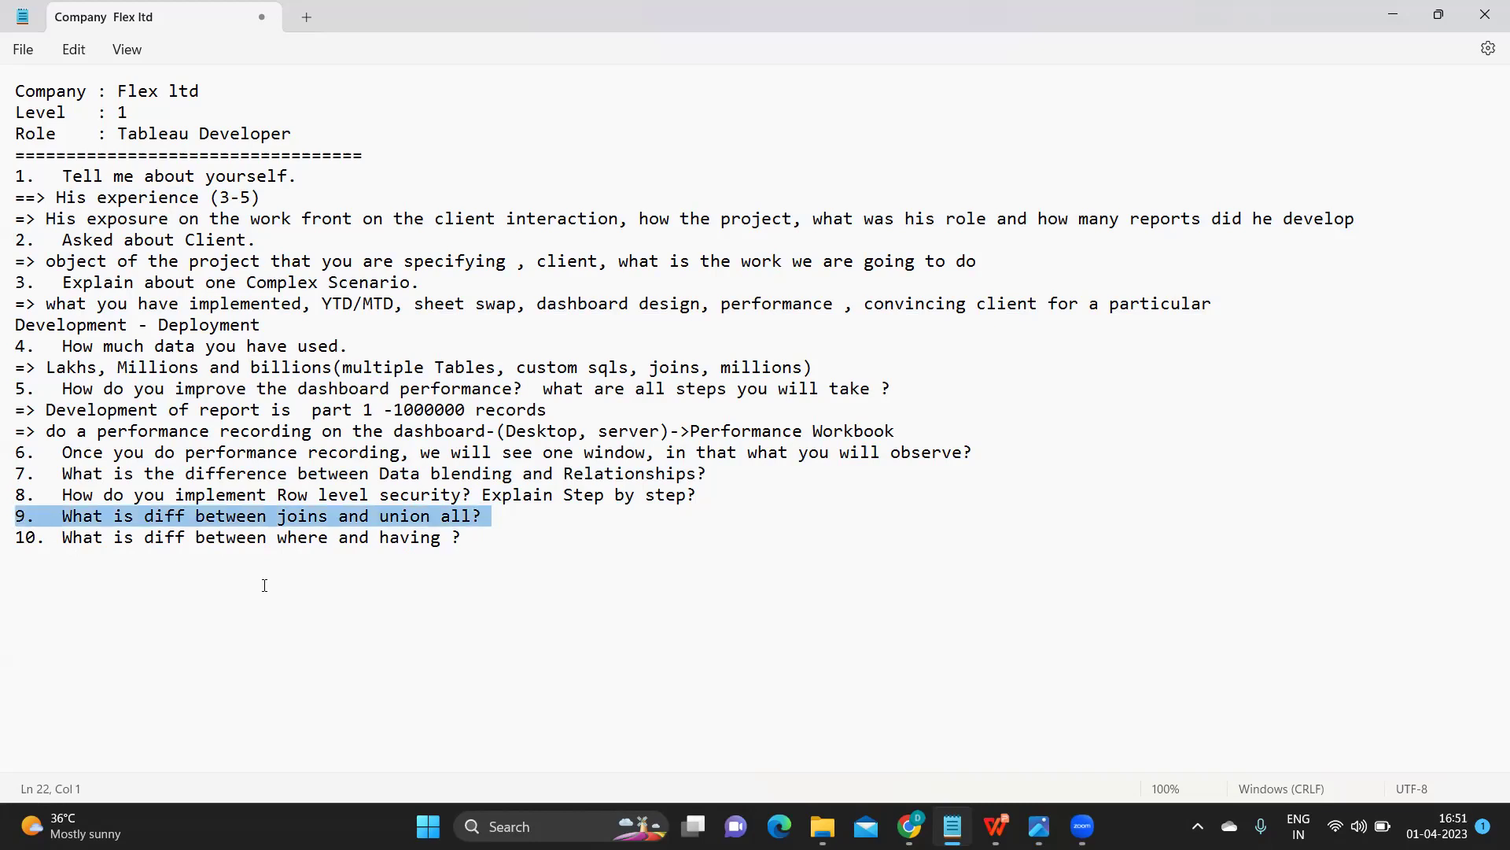
{"action": "left_click", "coordinate": [290, 519]}
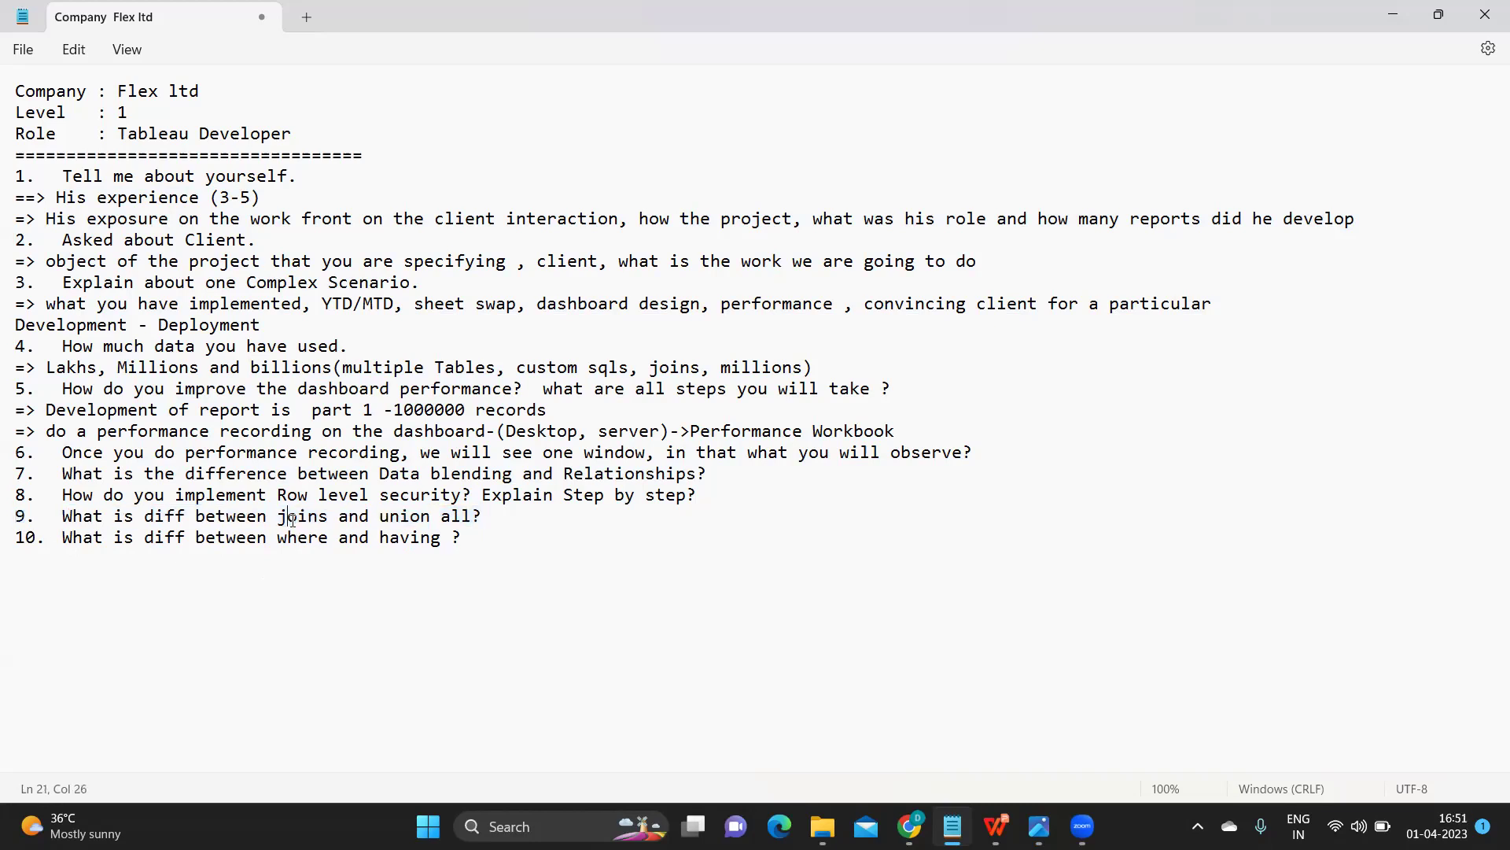
Step: Pick out 'joins' and 'union all?' in question 9, then add an empty line below question 10
{"action": "triple_click", "coordinate": [295, 517]}
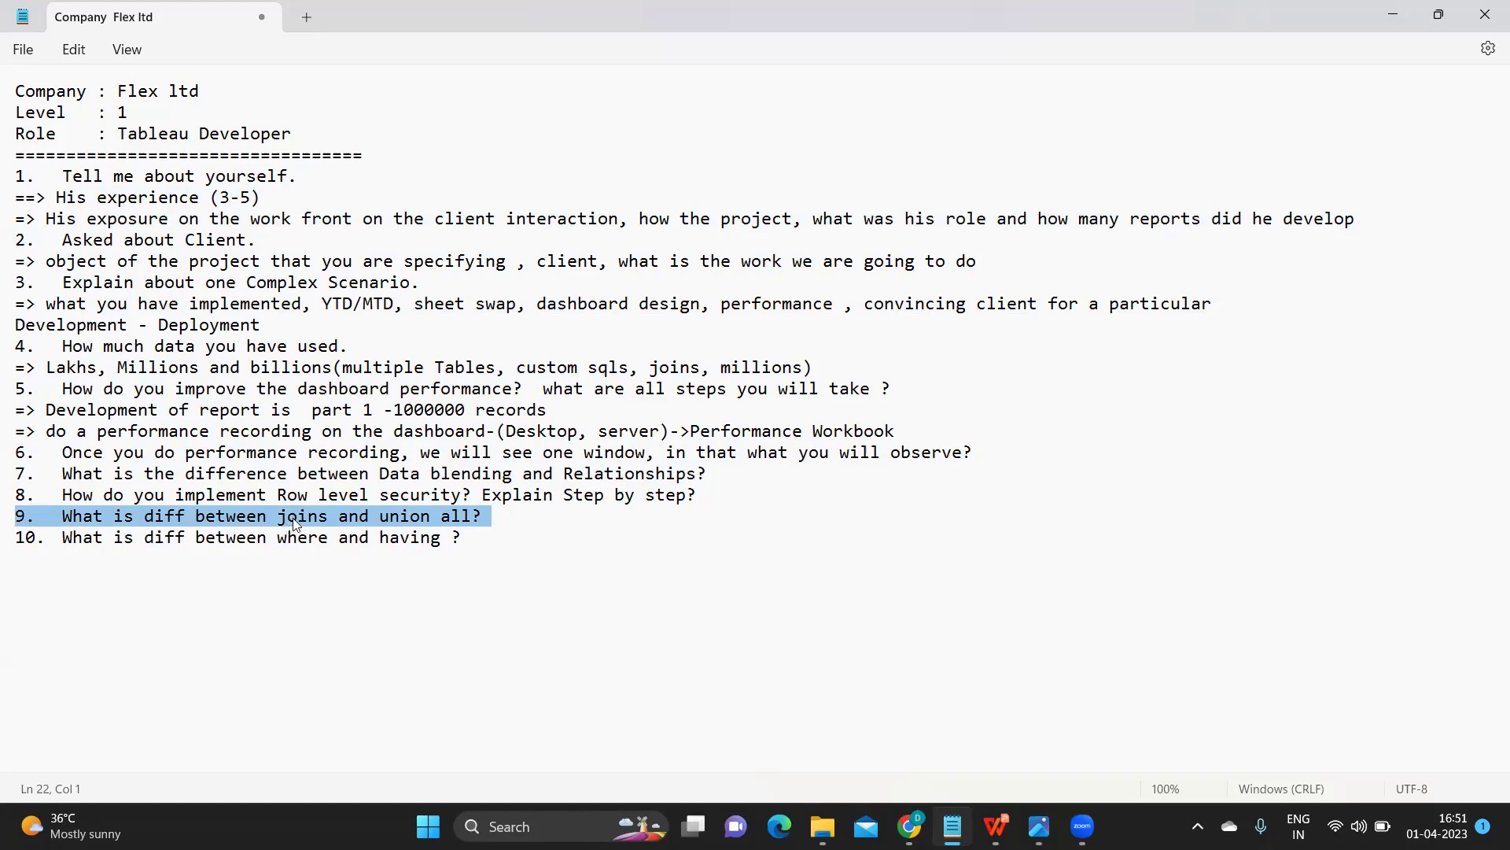
{"action": "double_click", "coordinate": [295, 520]}
{"action": "double_click", "coordinate": [438, 516]}
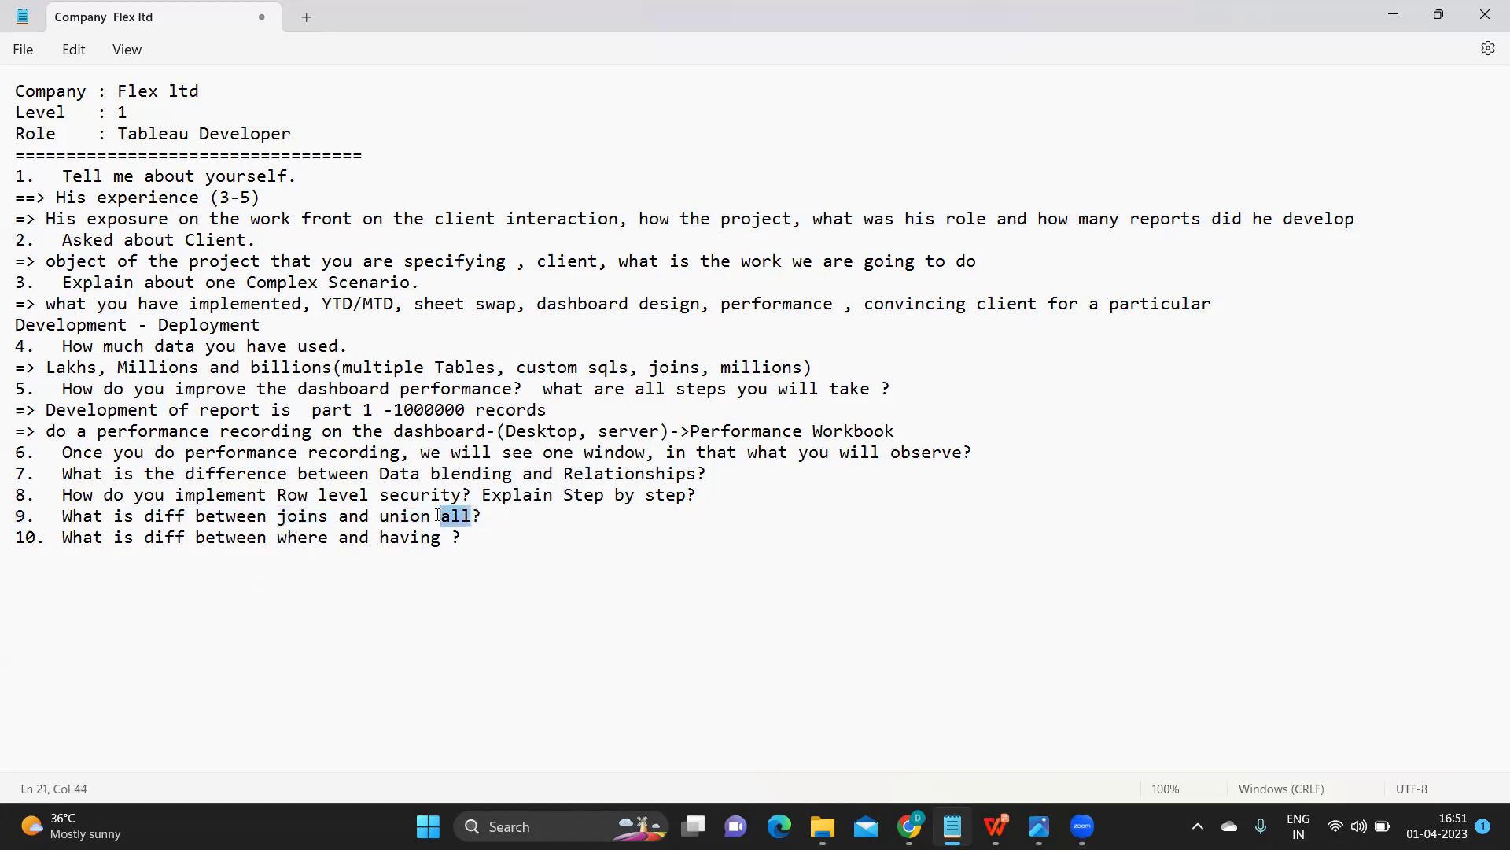
{"action": "double_click", "coordinate": [300, 520]}
{"action": "key", "text": "Right"}
{"action": "left_click", "coordinate": [526, 525], "text": "shift"}
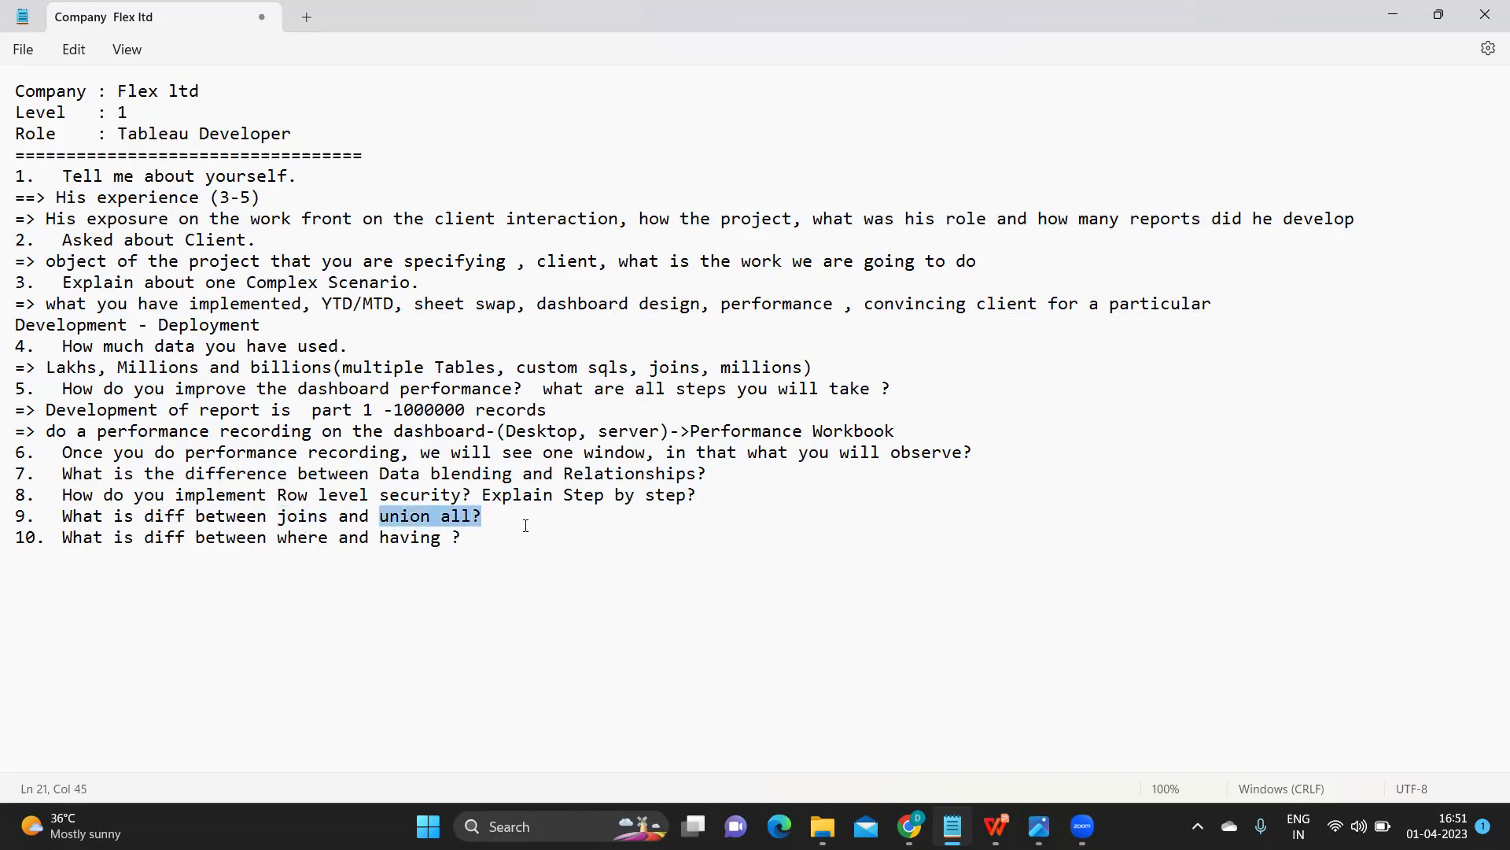
{"action": "key", "text": "Right"}
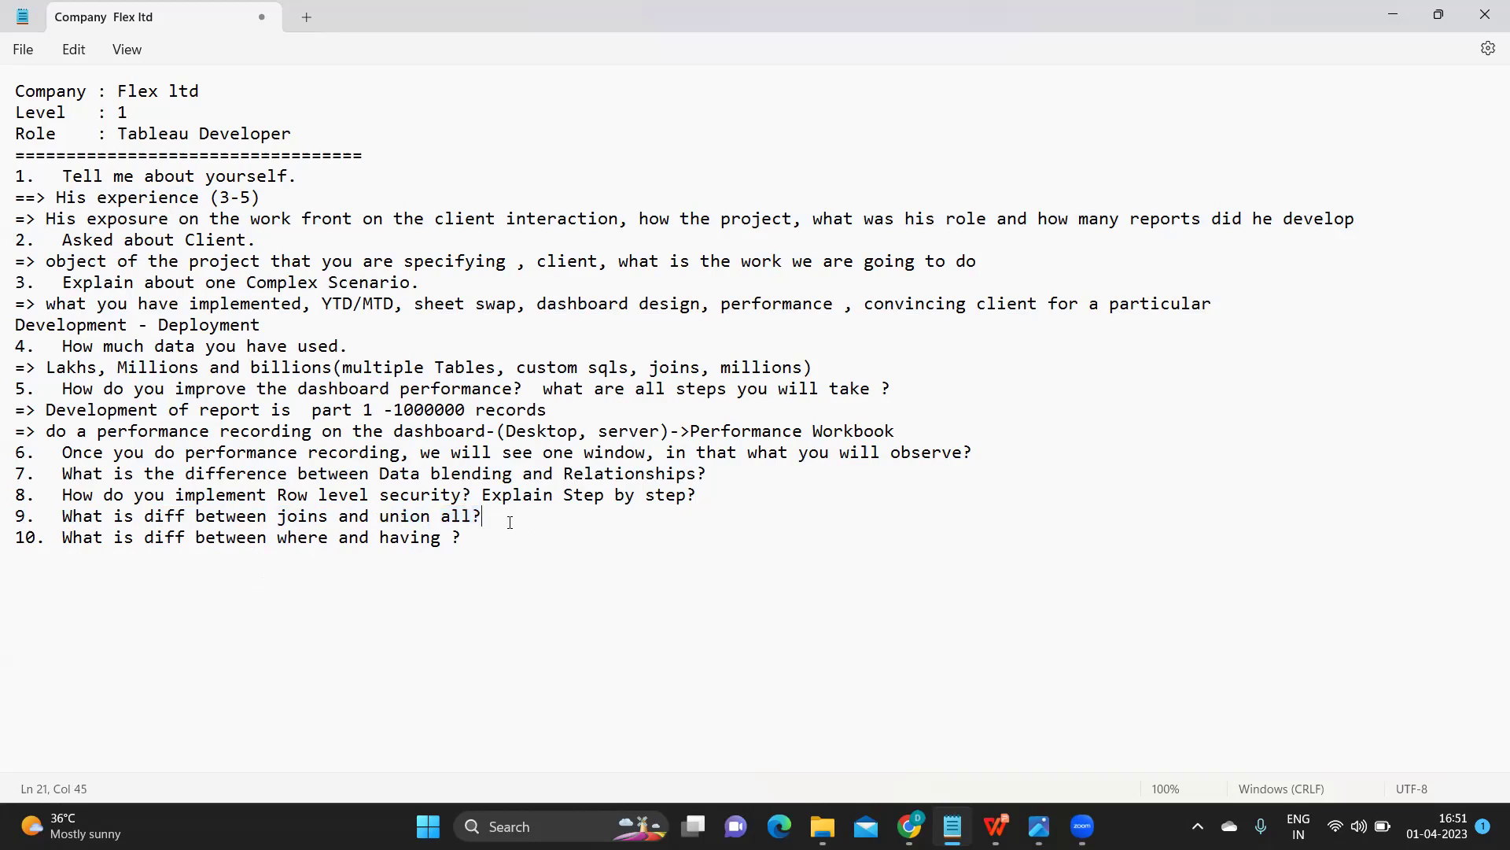
{"action": "left_click_drag", "start_coordinate": [504, 518], "coordinate": [8, 516]}
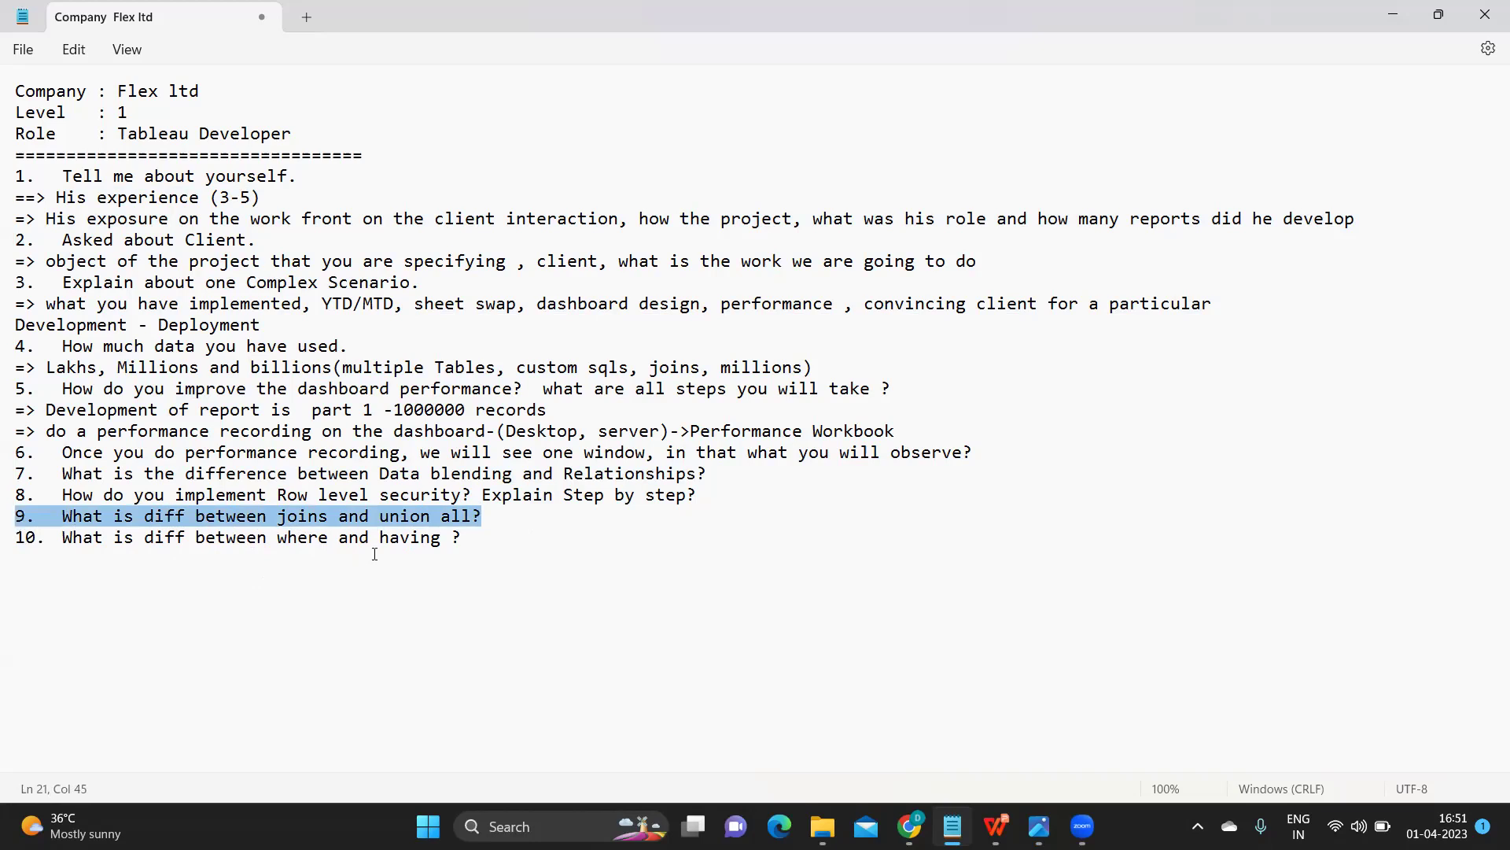
{"action": "left_click", "coordinate": [530, 538]}
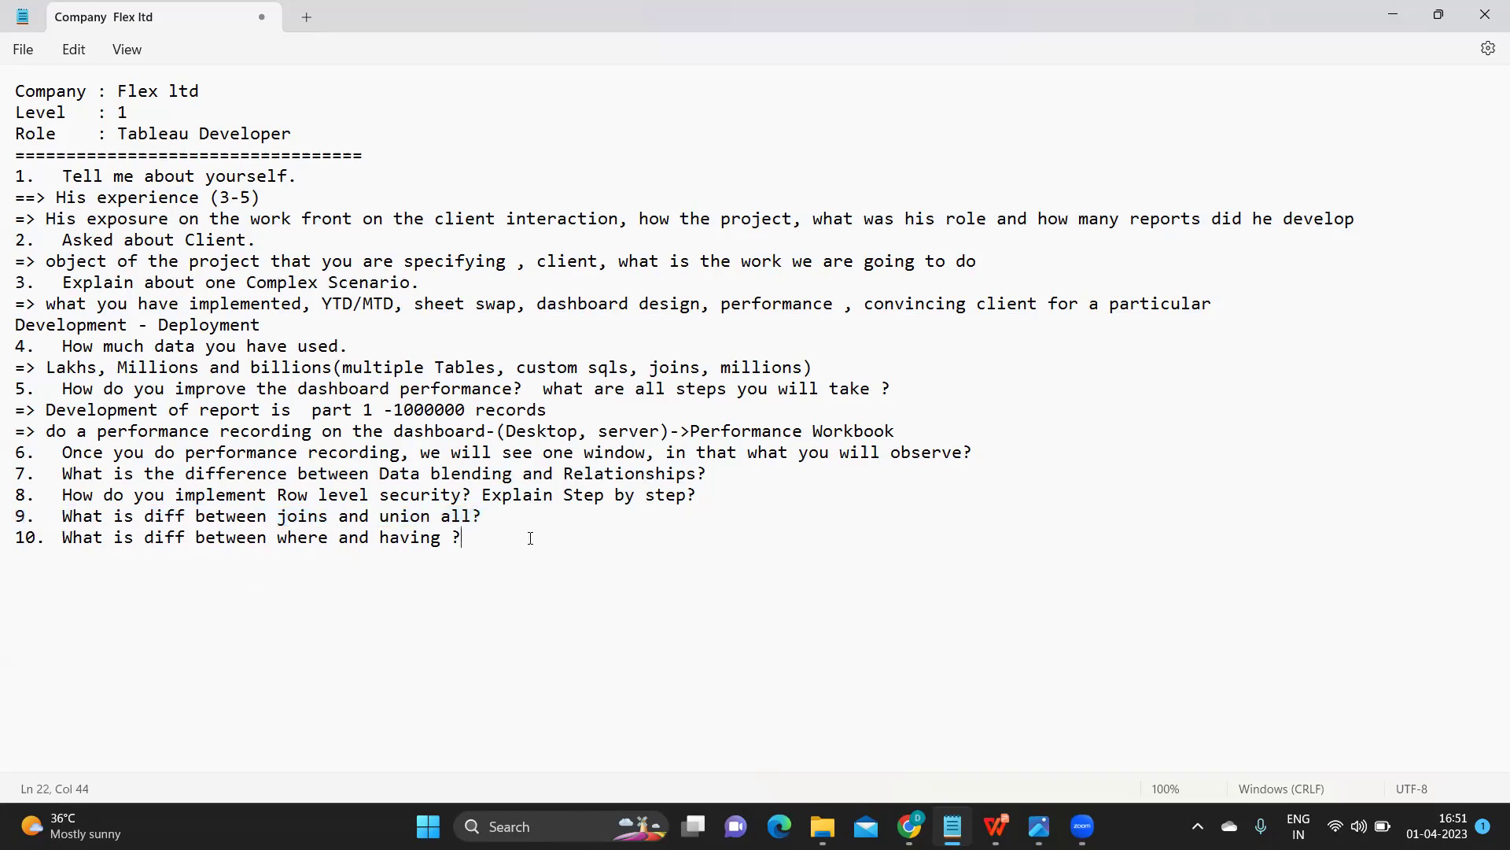
{"action": "key", "text": "Return"}
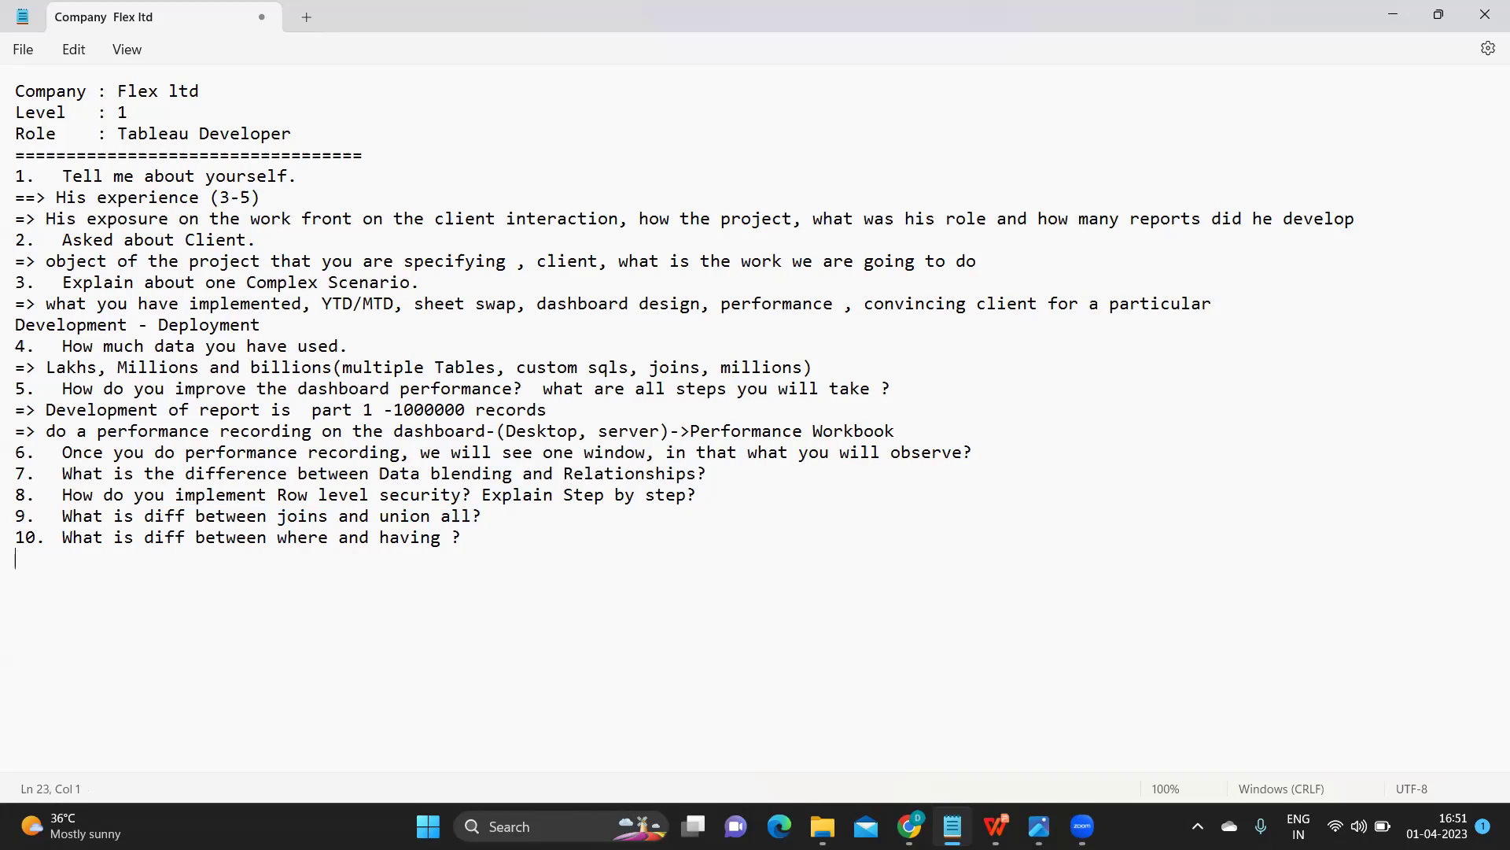